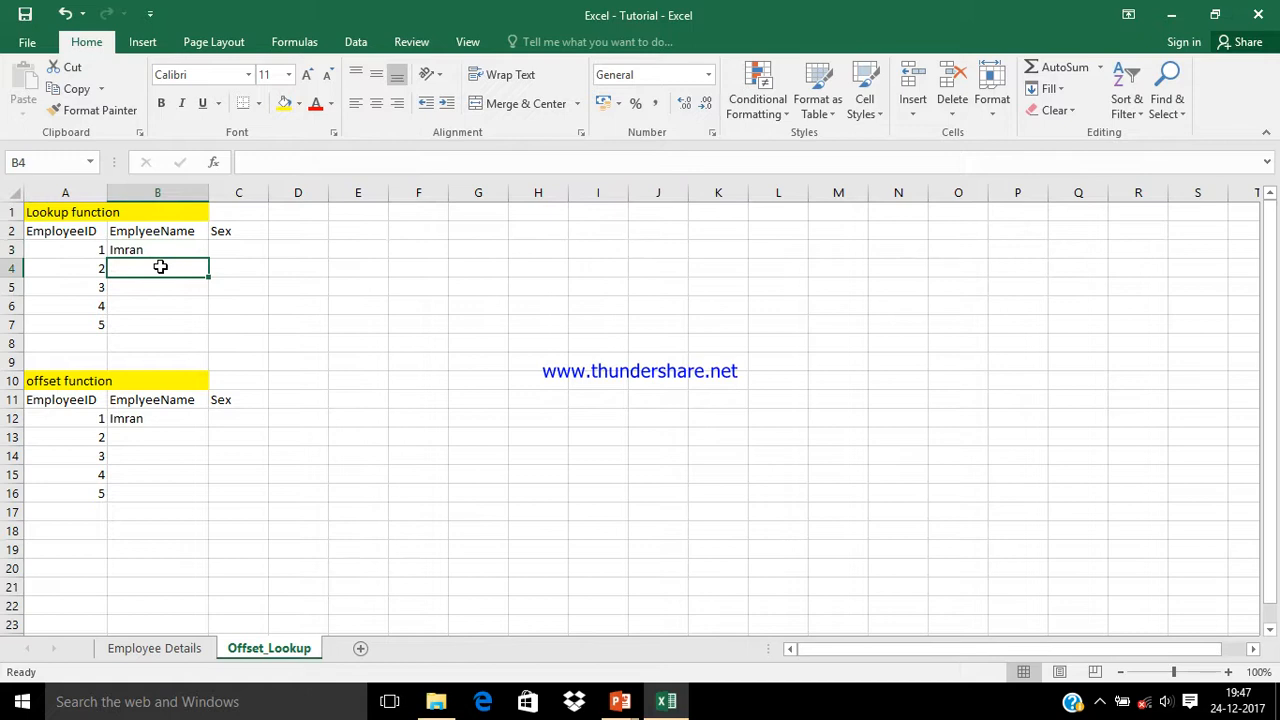
Start a LOOKUP formula in B4 with A4 as the lookup value and A1:A6 of the Employee Details sheet as the lookup vector
{"action": "type", "text": "="}
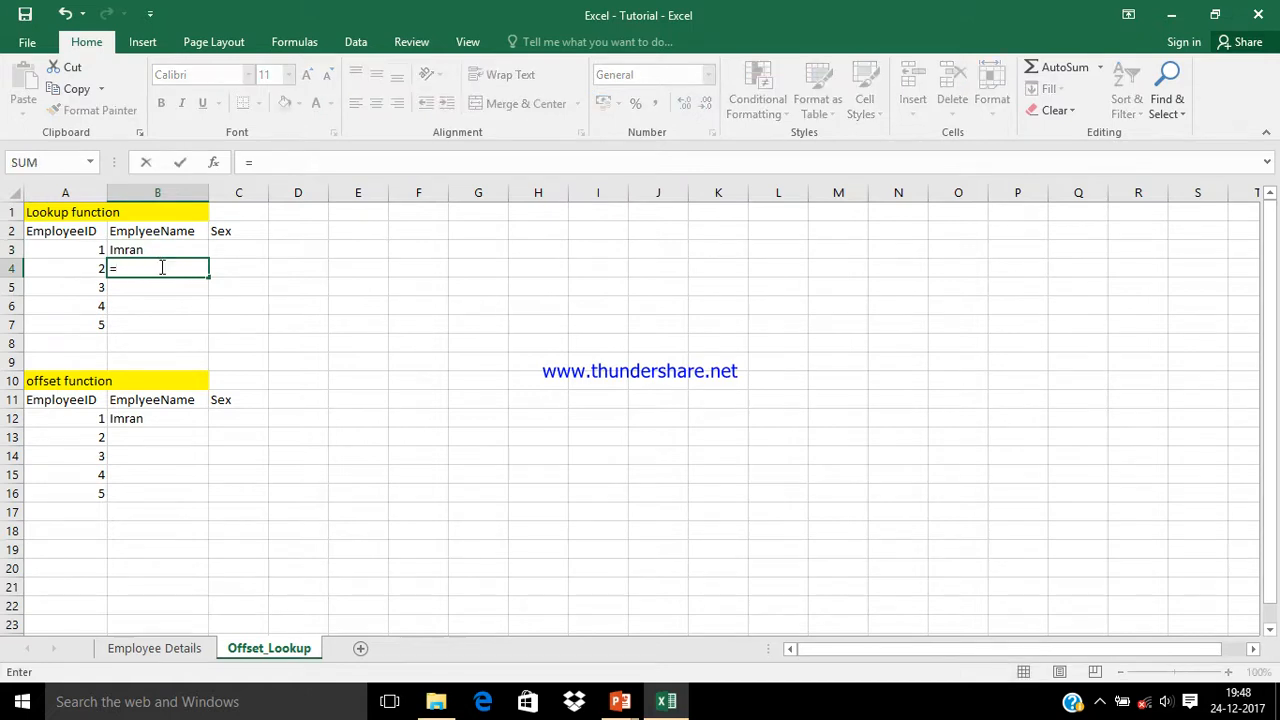
{"action": "type", "text": "loo"}
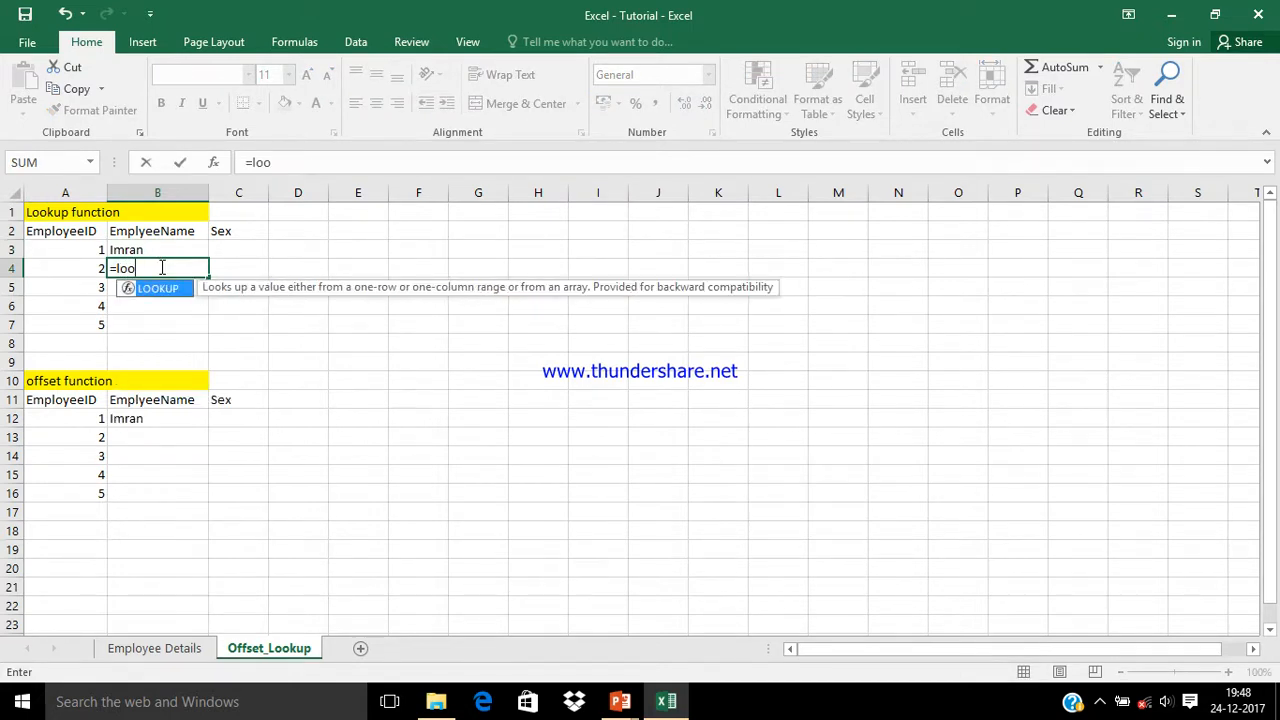
{"action": "key", "text": "Tab"}
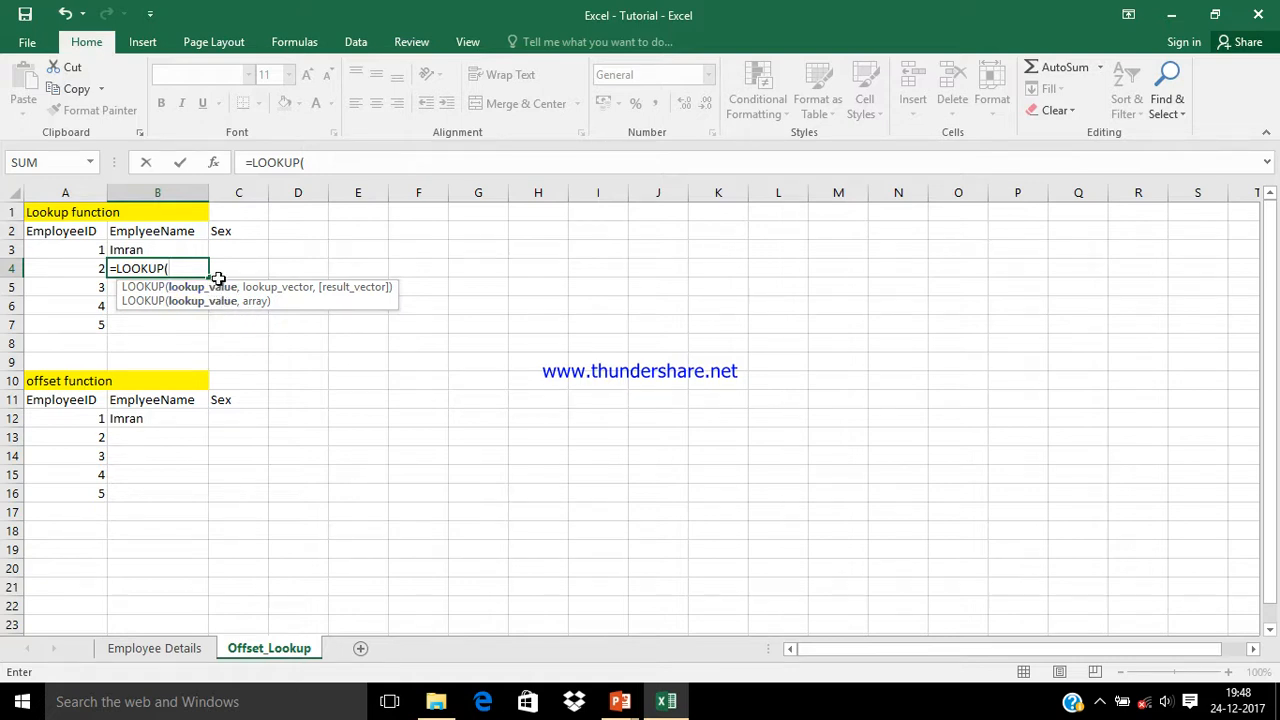
{"action": "left_click", "coordinate": [88, 270]}
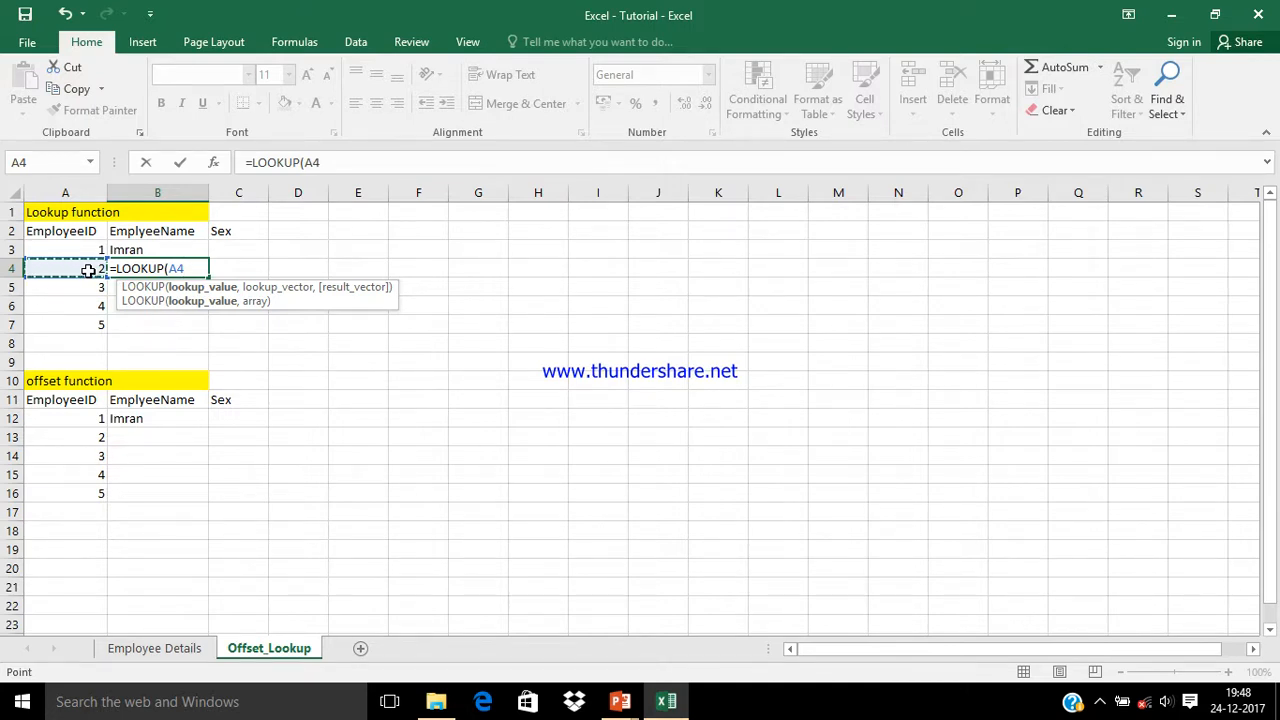
{"action": "type", "text": ","}
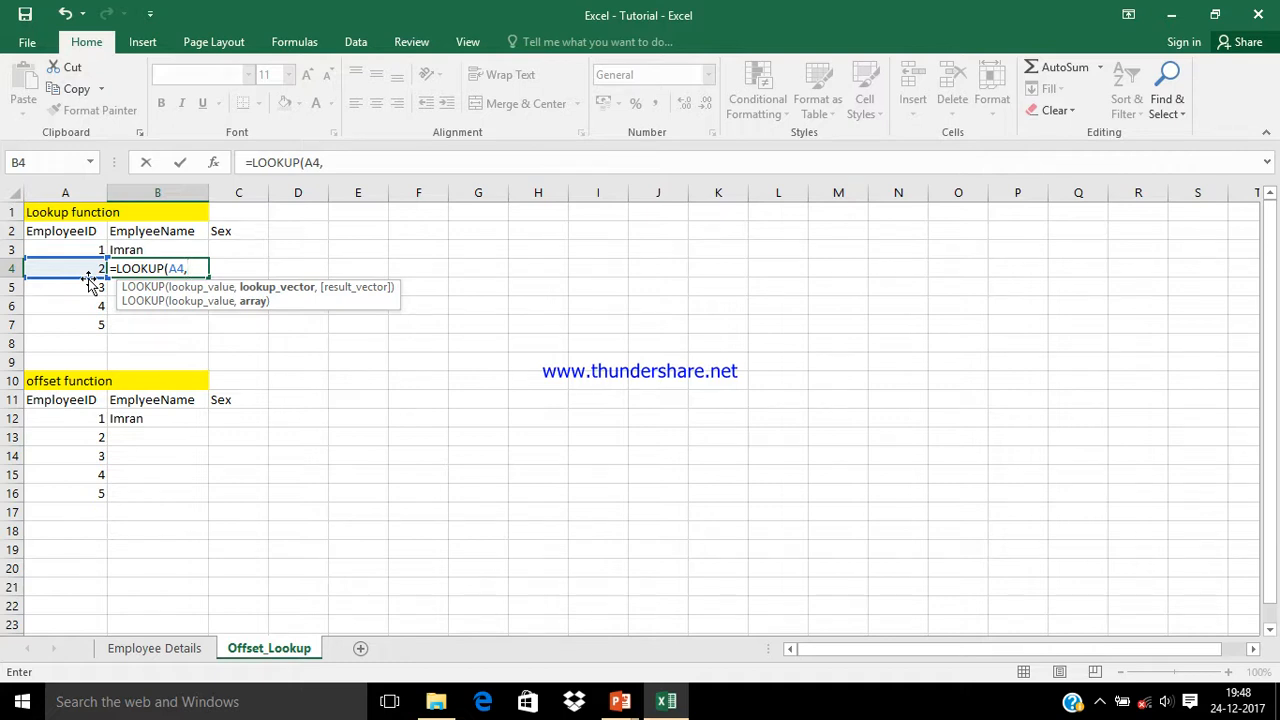
{"action": "left_click", "coordinate": [158, 652]}
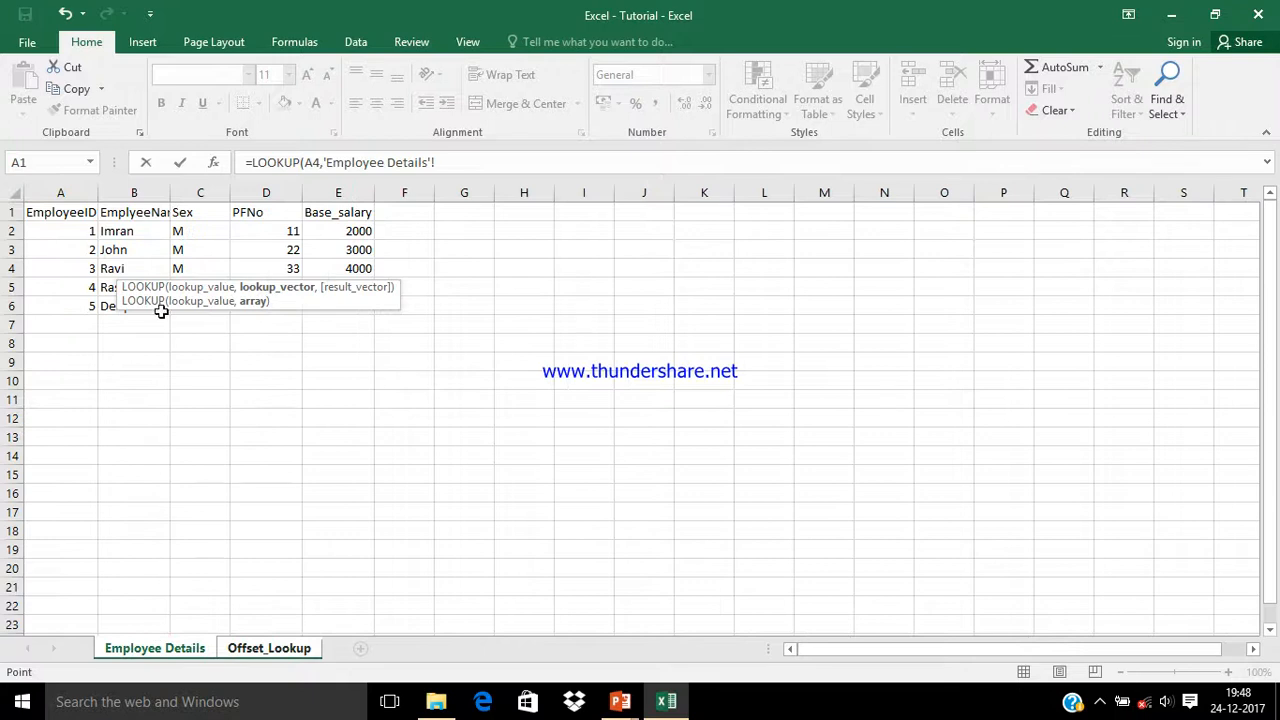
{"action": "left_click", "coordinate": [92, 215]}
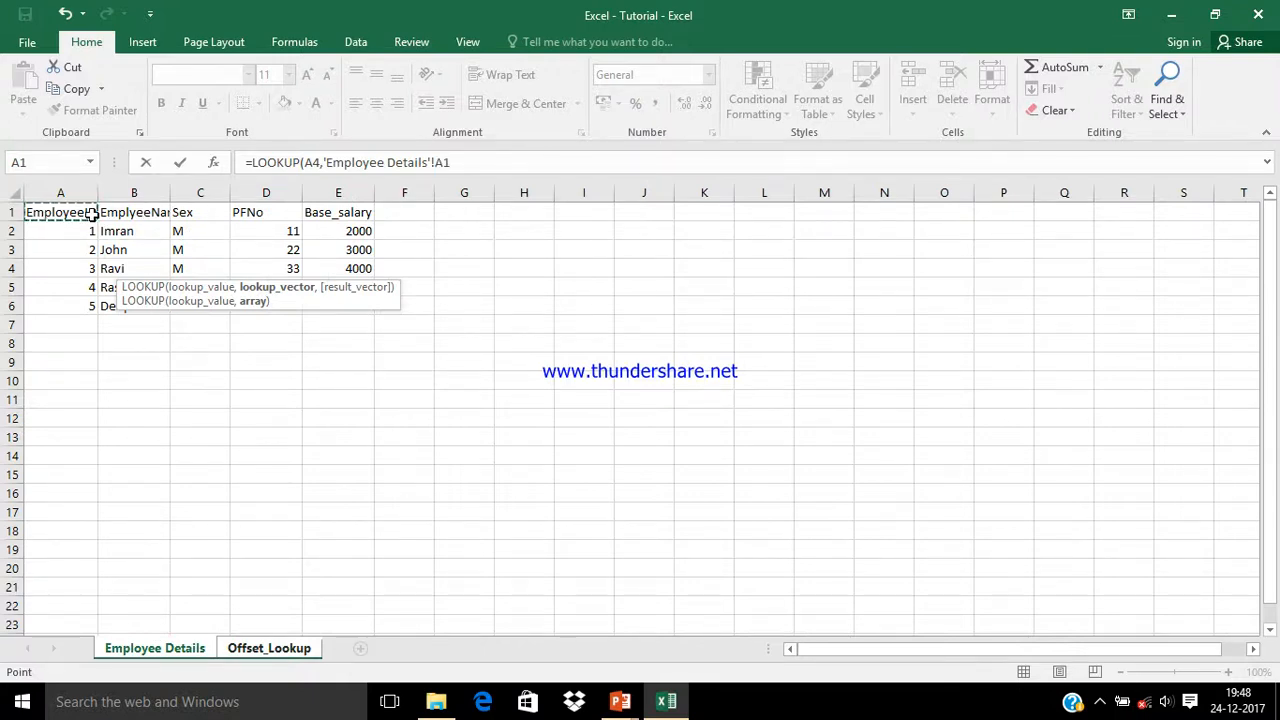
{"action": "key", "text": "ctrl+shift+Down"}
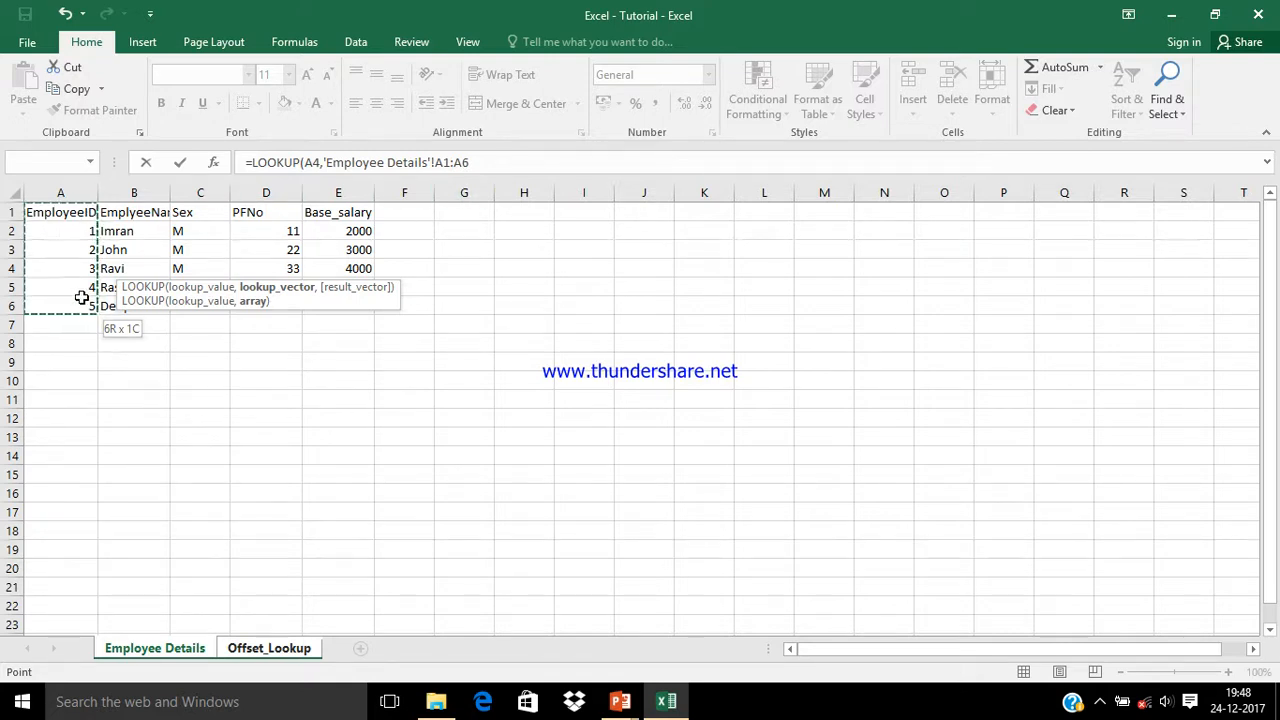
{"action": "left_click", "coordinate": [507, 155]}
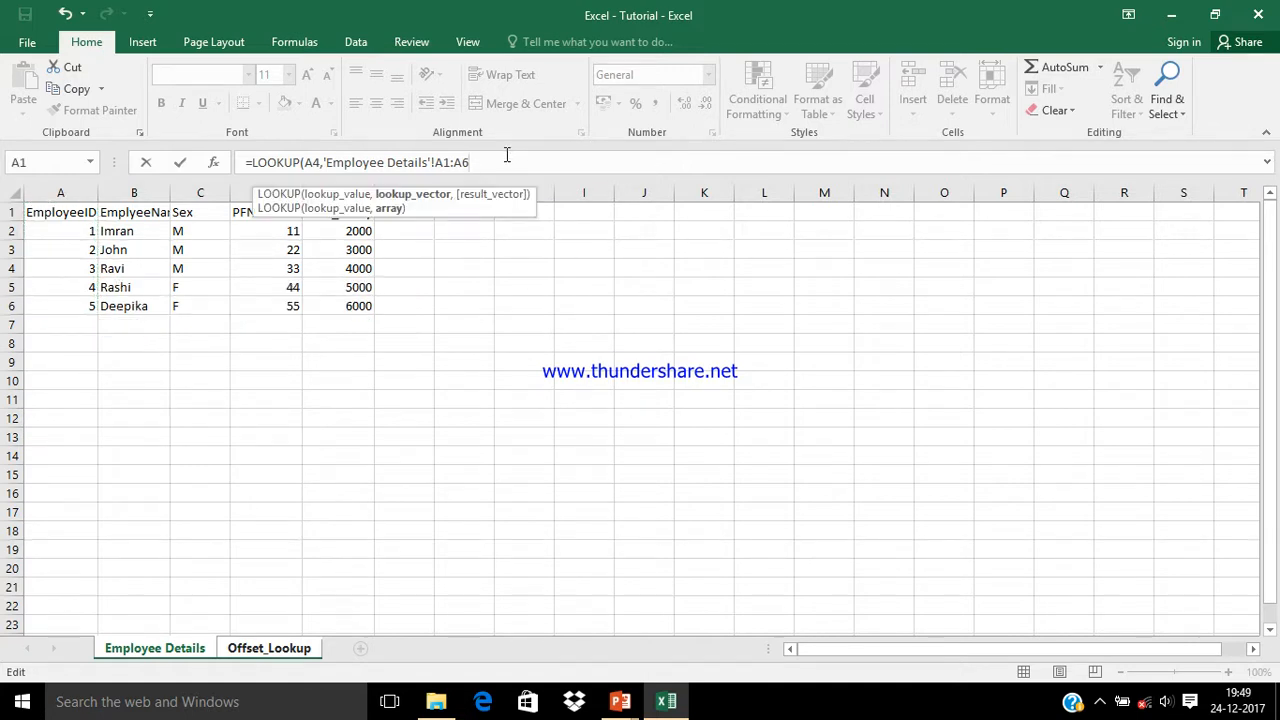
{"action": "type", "text": ","}
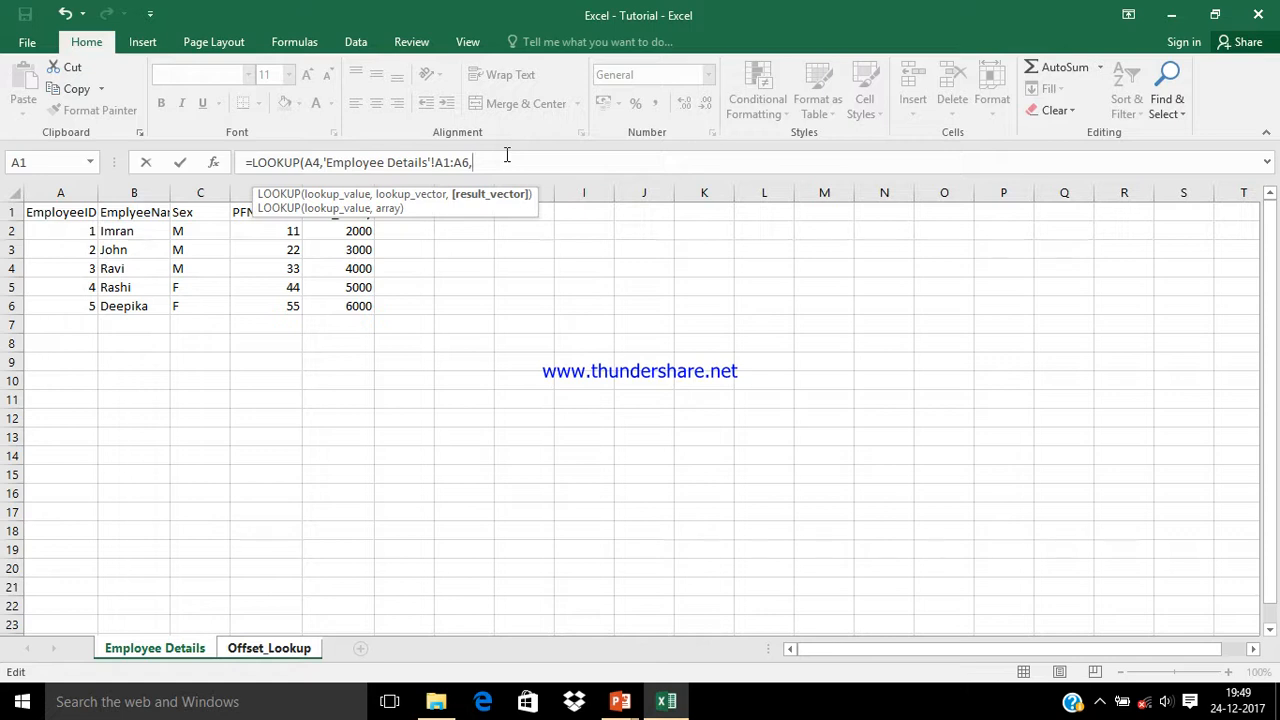
Complete the LOOKUP formula with B1:B6 of the Employee Details sheet as the result vector
{"action": "left_click", "coordinate": [161, 218]}
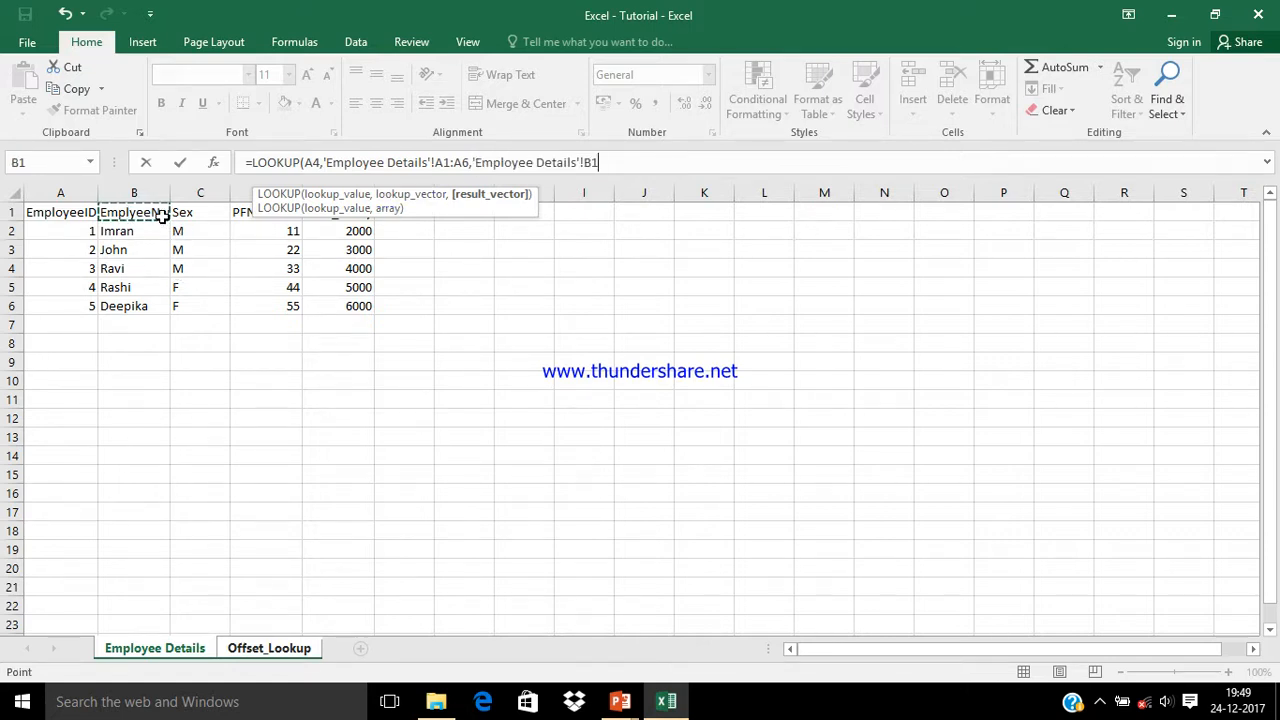
{"action": "left_click_drag", "start_coordinate": [161, 218], "coordinate": [161, 306]}
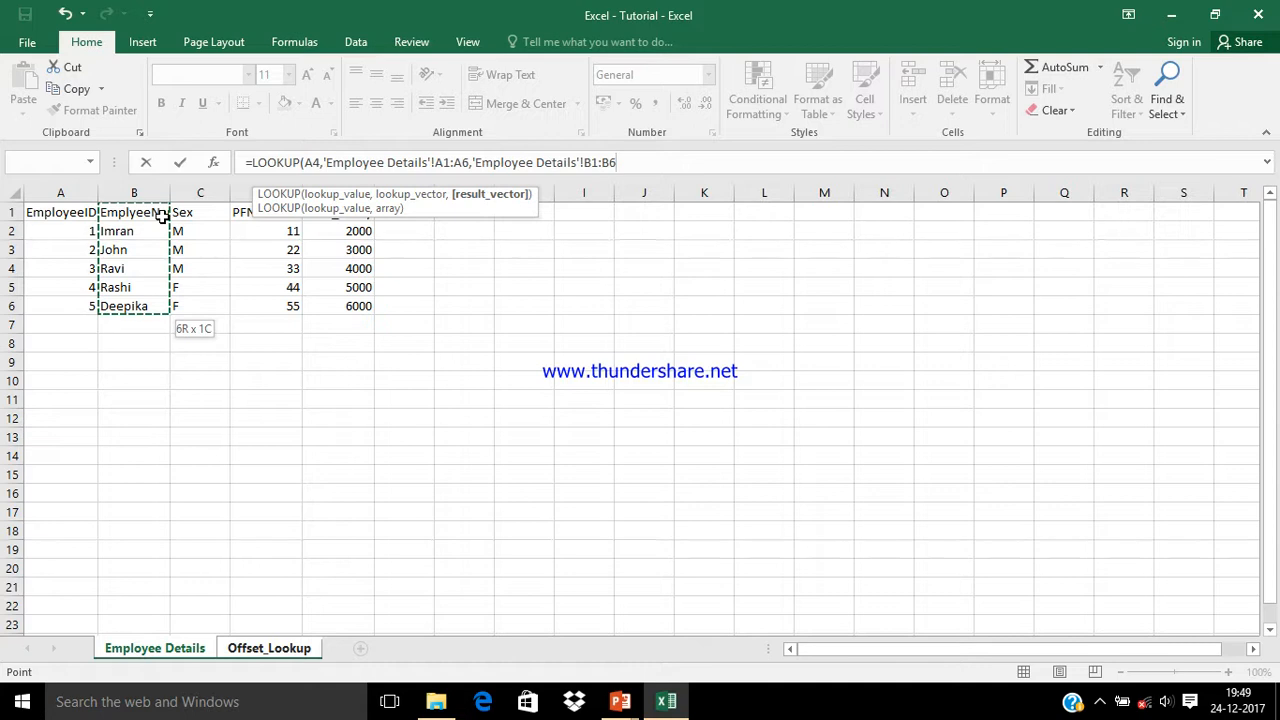
{"action": "type", "text": ")"}
{"action": "key", "text": "Return"}
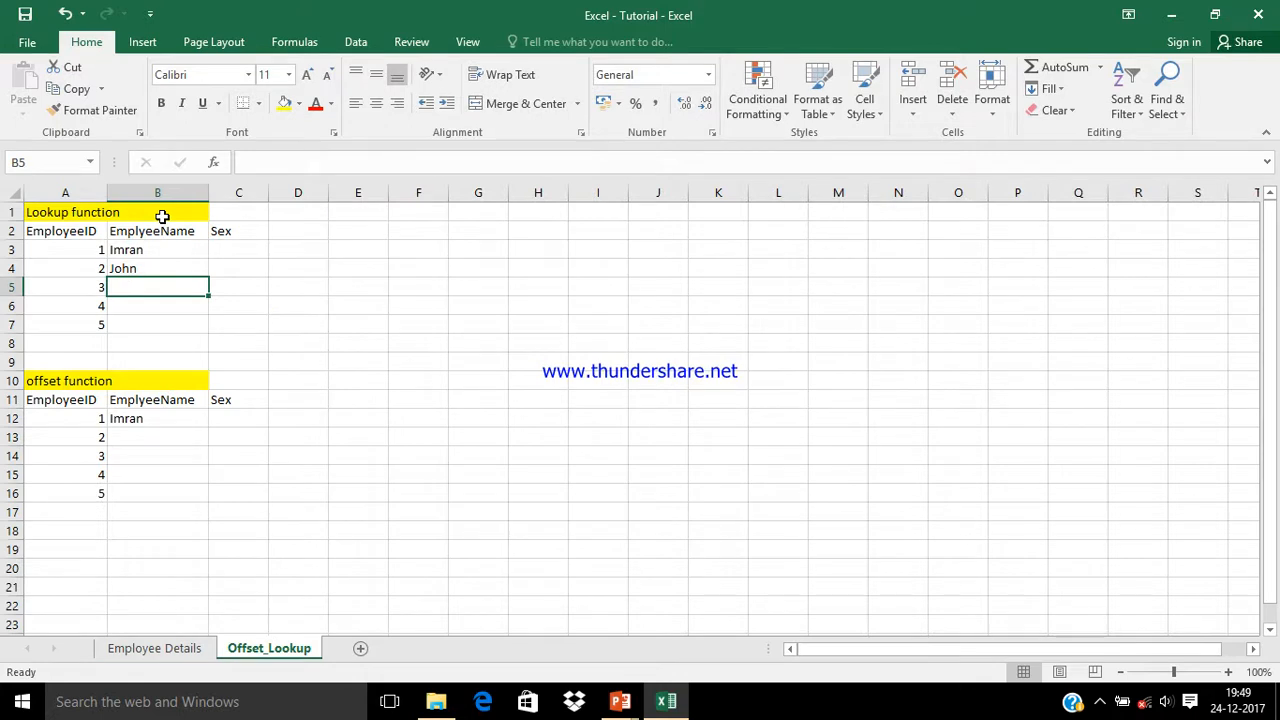
Compare the LOOKUP result in B4 with the record for EmployeeID 2 on the Employee Details sheet
{"action": "key", "text": "Up"}
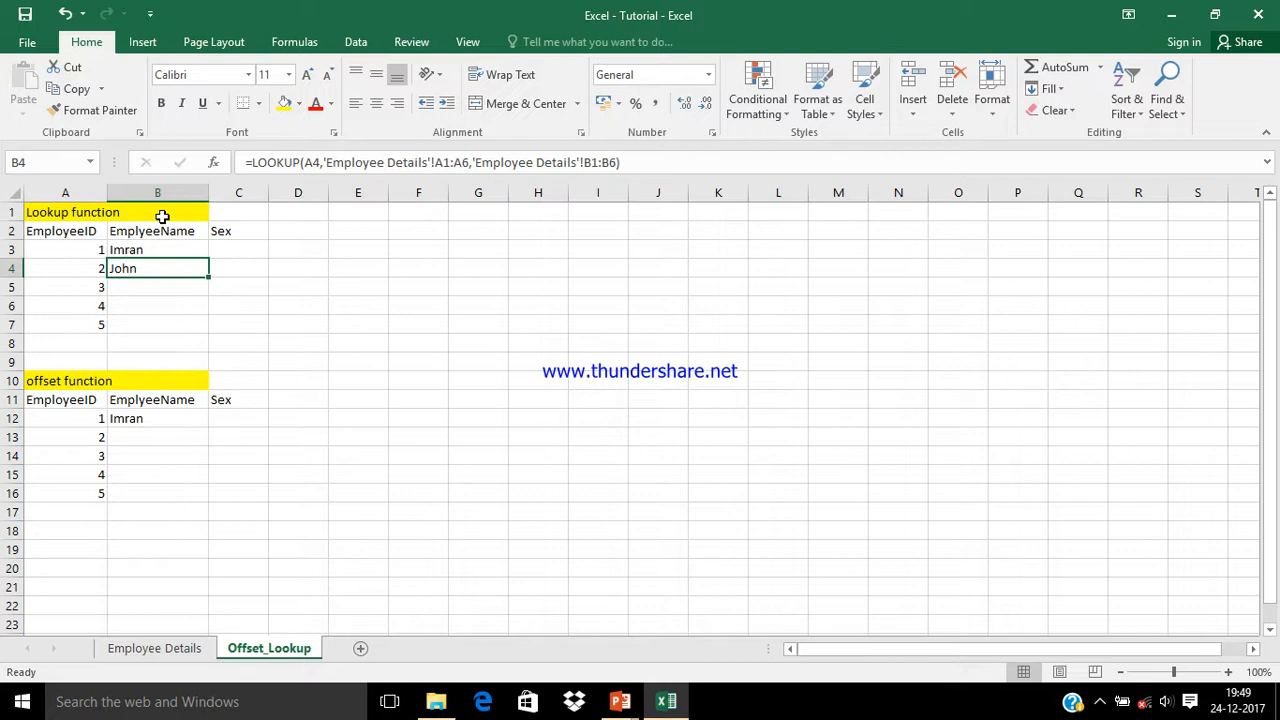
{"action": "key", "text": "Left"}
{"action": "key", "text": "Right"}
{"action": "key", "text": "Left"}
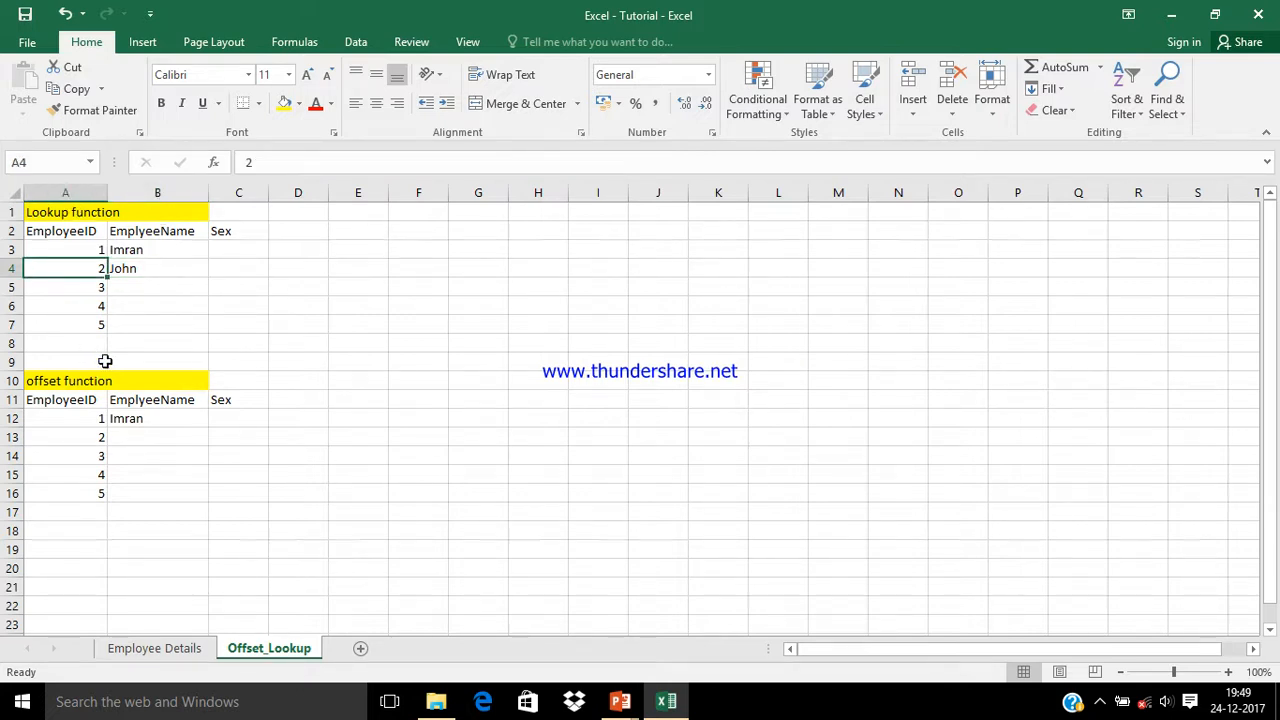
{"action": "left_click", "coordinate": [139, 272]}
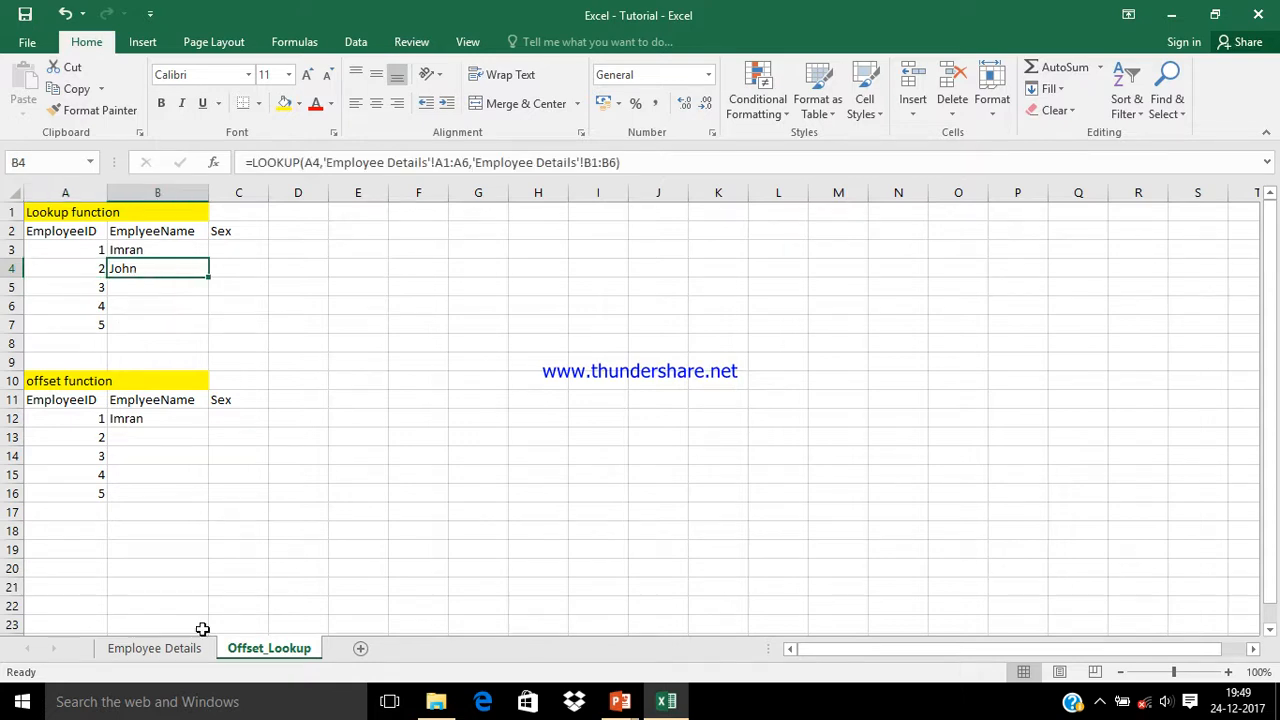
{"action": "left_click", "coordinate": [182, 650]}
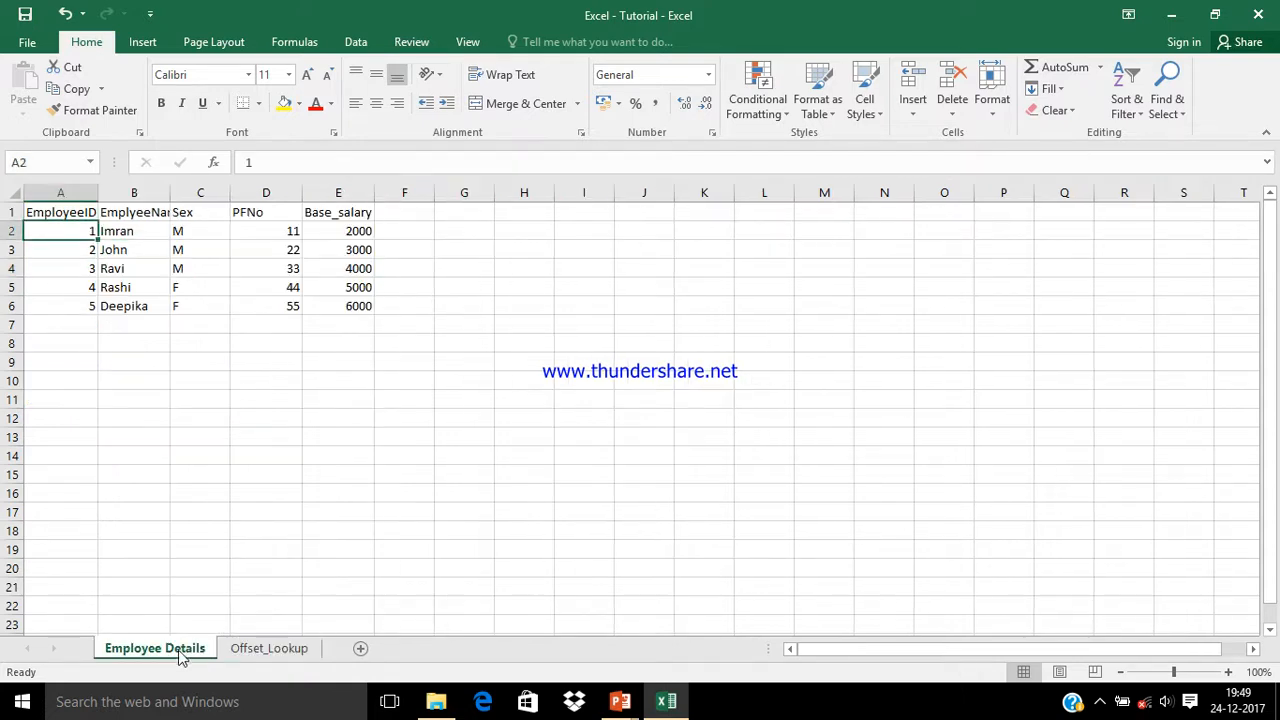
{"action": "left_click", "coordinate": [94, 256]}
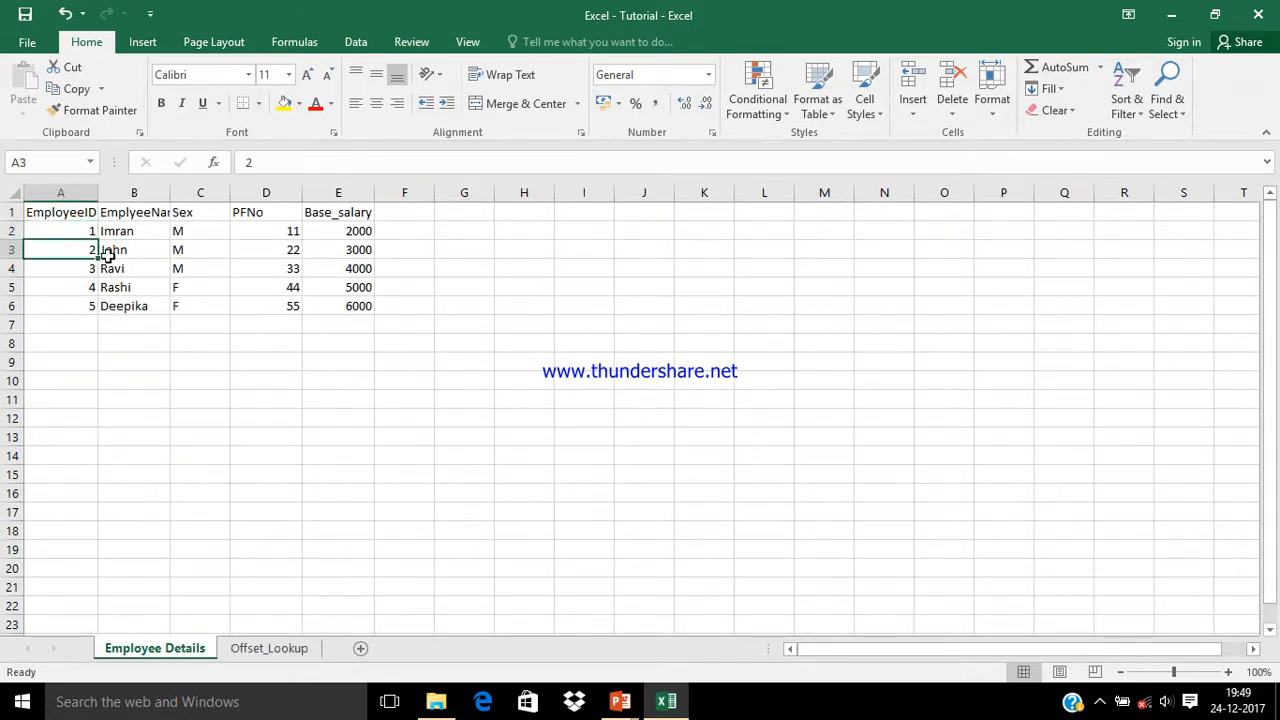
{"action": "left_click", "coordinate": [110, 252]}
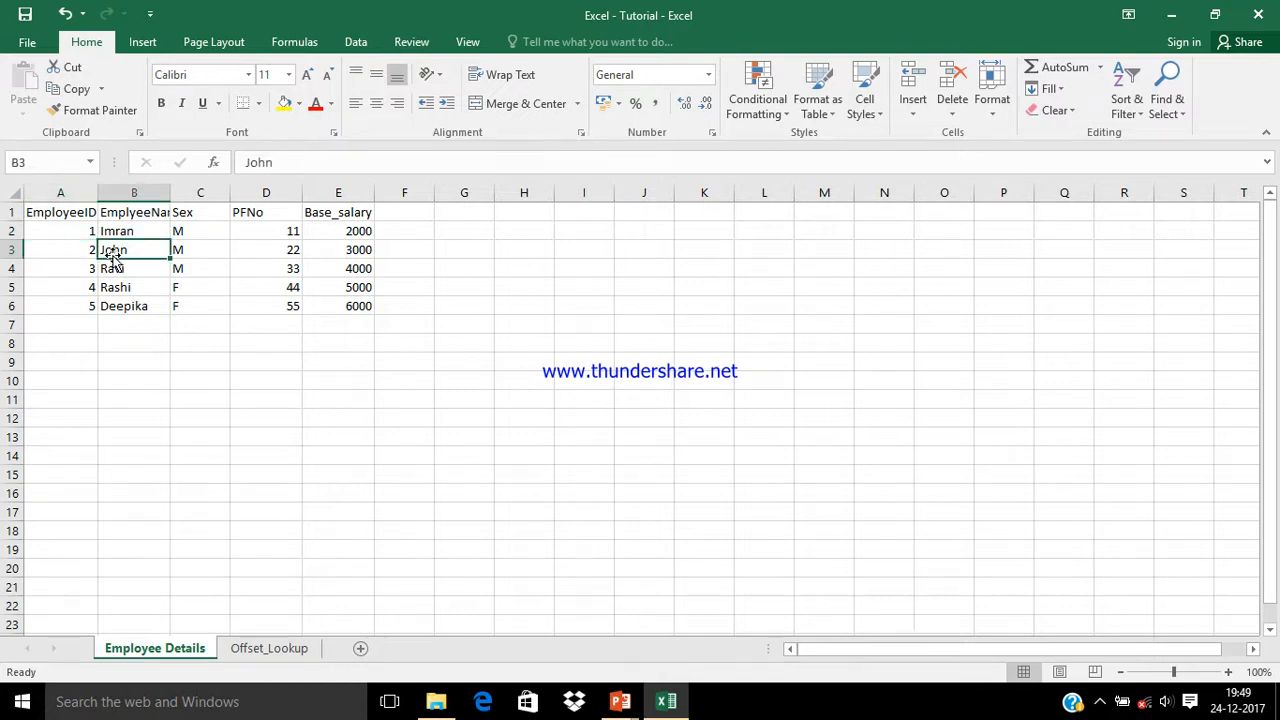
{"action": "left_click", "coordinate": [242, 651]}
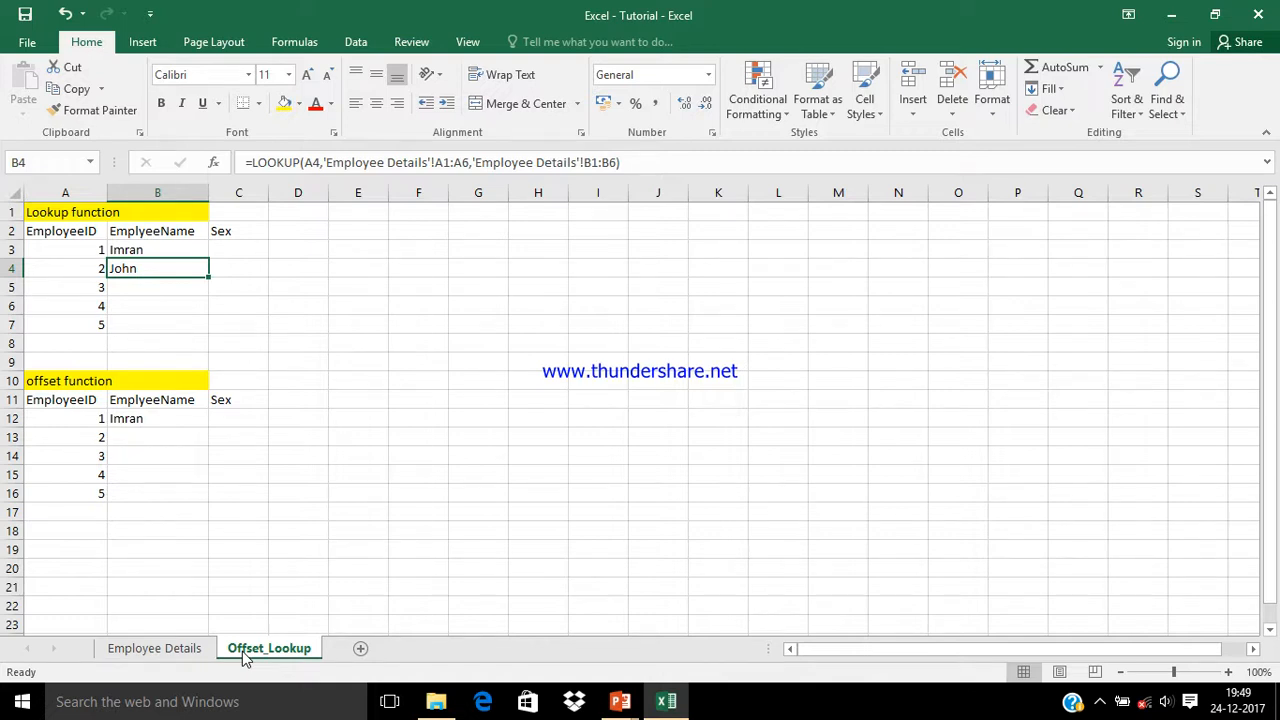
Examine the sort order of the EmployeeID values in A2:A6 on the Employee Details sheet
{"action": "left_click", "coordinate": [196, 651]}
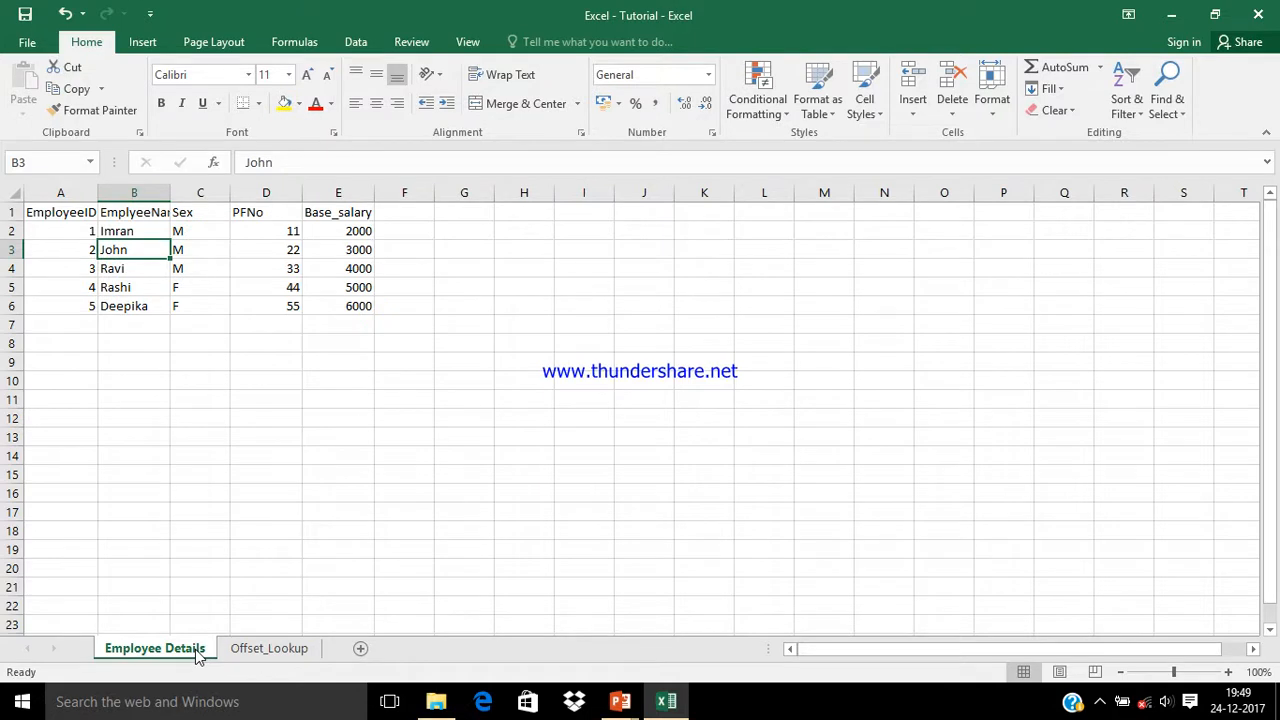
{"action": "left_click", "coordinate": [78, 233]}
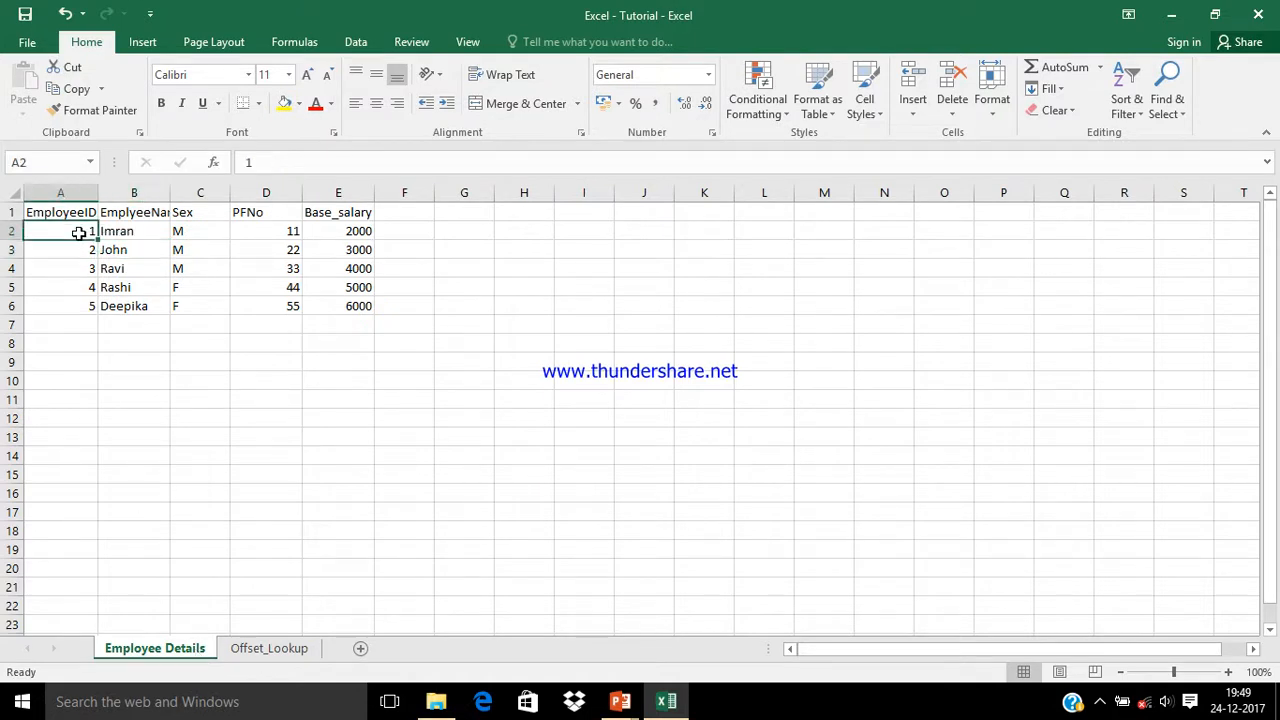
{"action": "key", "text": "ctrl+shift+Down"}
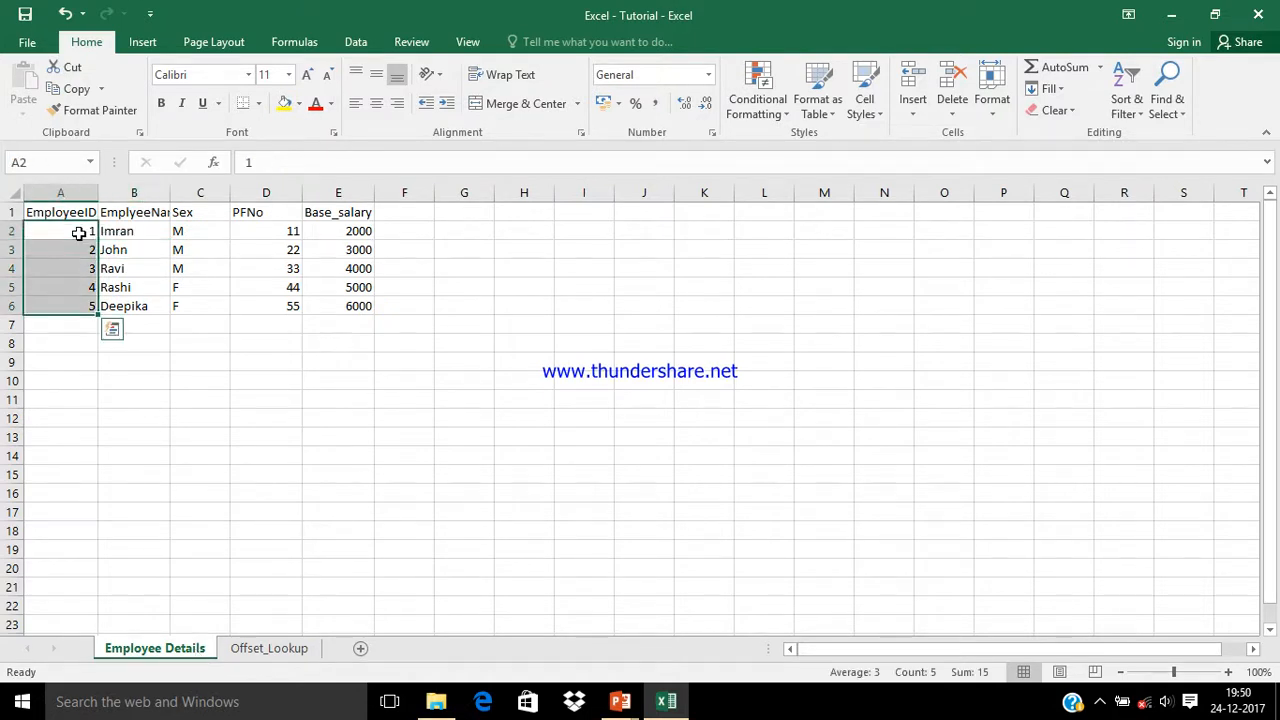
{"action": "key", "text": "Down"}
{"action": "key", "text": "Down"}
{"action": "key", "text": "Down"}
{"action": "key", "text": "Down"}
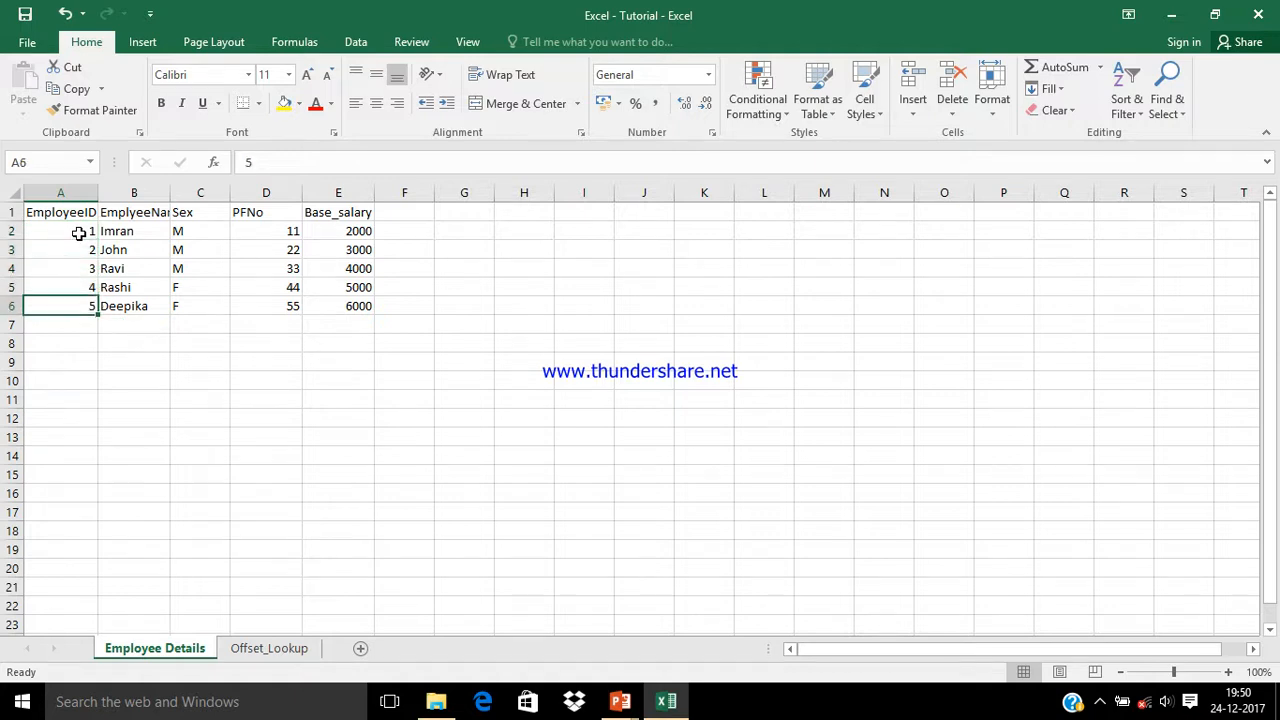
{"action": "key", "text": "Up"}
{"action": "key", "text": "Up"}
{"action": "key", "text": "Up"}
{"action": "key", "text": "Up"}
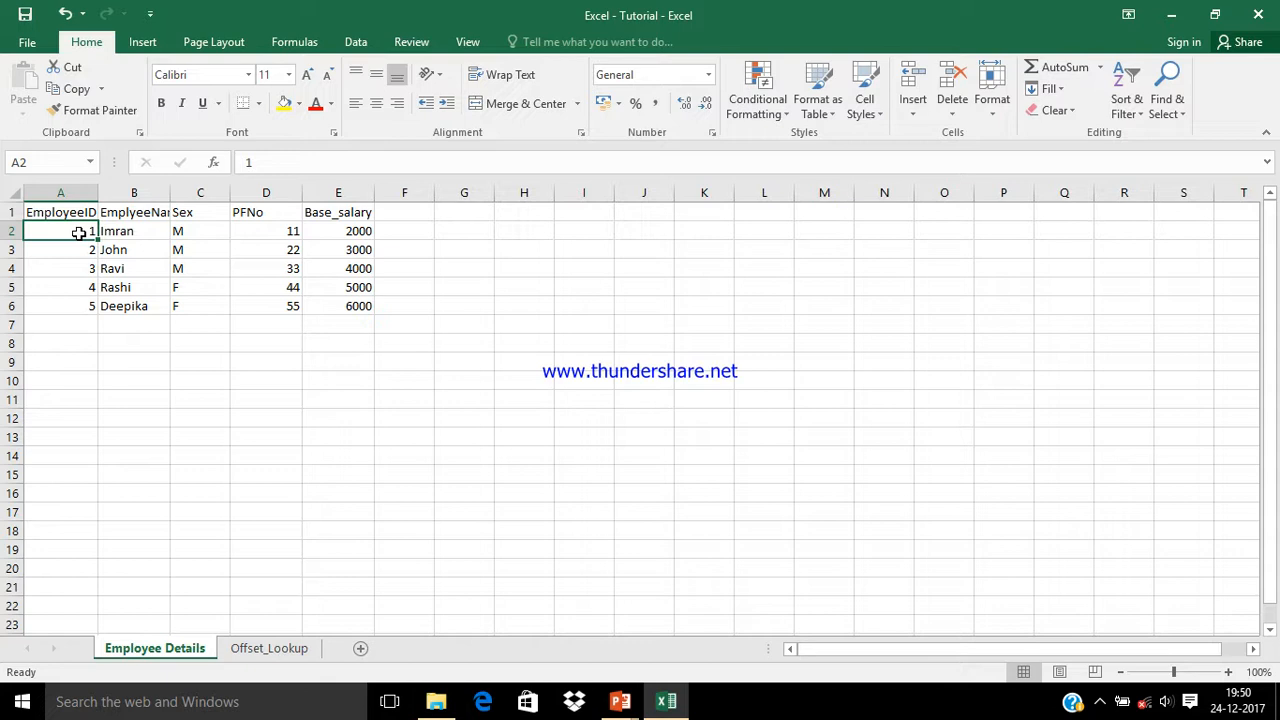
Break the ascending EmployeeID order by setting A2 to 5 and A6 to 1 on the Employee Details sheet
{"action": "type", "text": "5"}
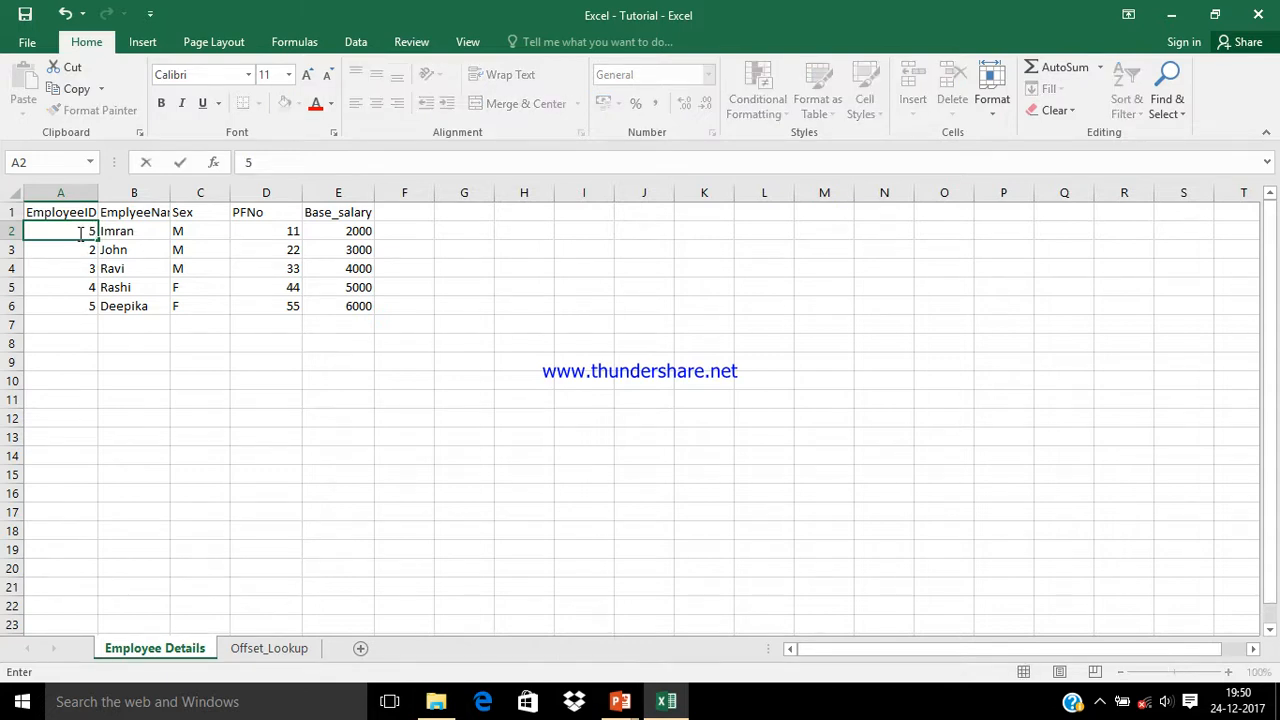
{"action": "key", "text": "Return"}
{"action": "key", "text": "Down"}
{"action": "key", "text": "Down"}
{"action": "key", "text": "Down"}
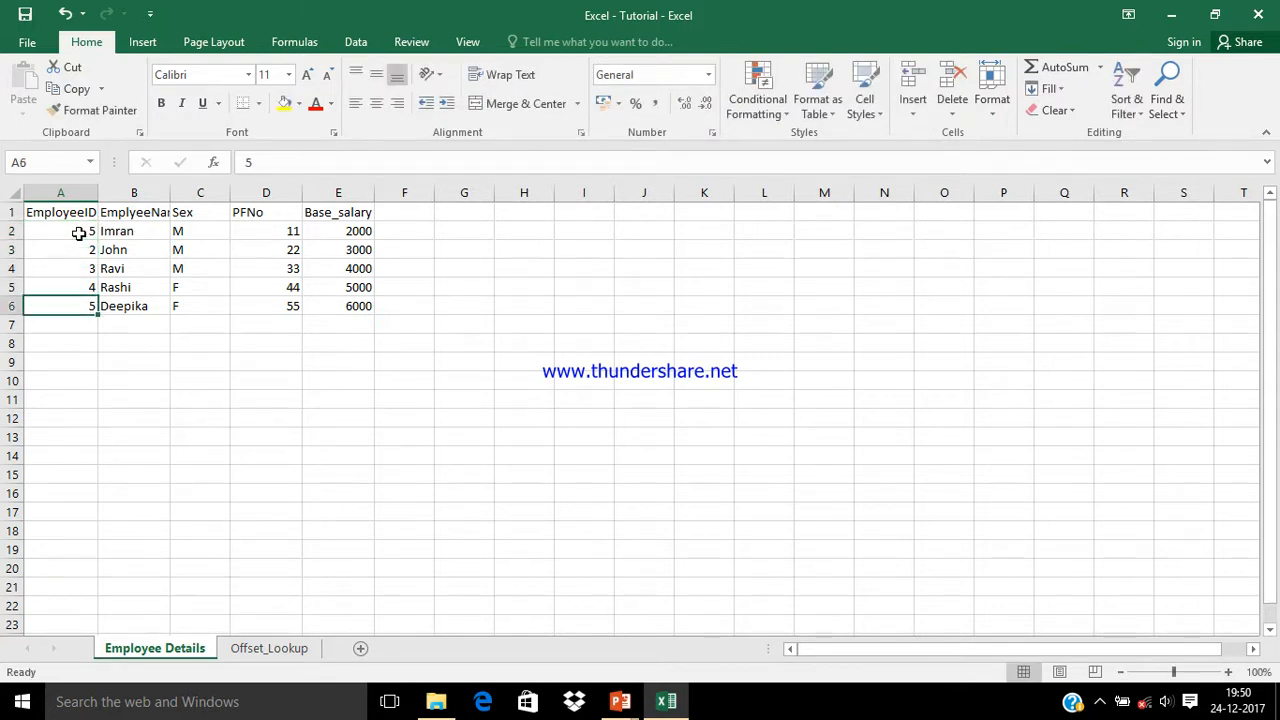
{"action": "type", "text": "1"}
{"action": "key", "text": "Return"}
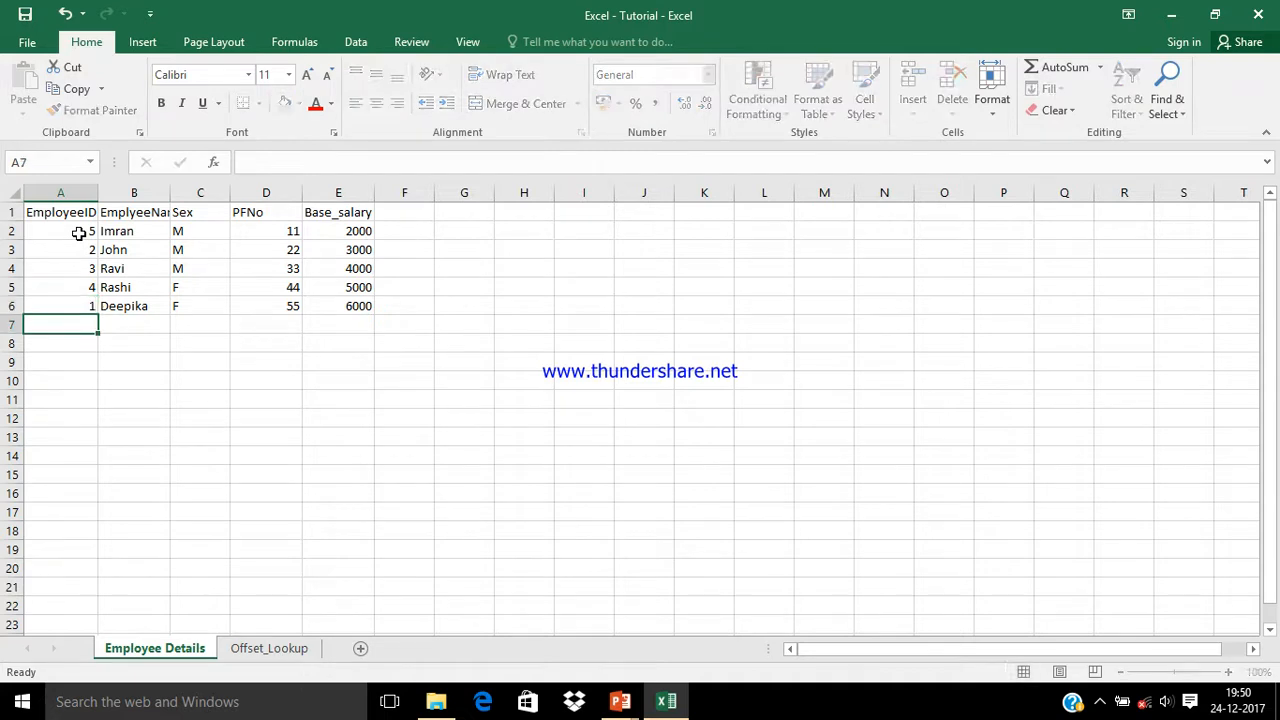
Check the lookup and offset results on the Offset_Lookup sheet against the unsorted EmployeeID column on the Employee Details sheet
{"action": "left_click", "coordinate": [267, 650]}
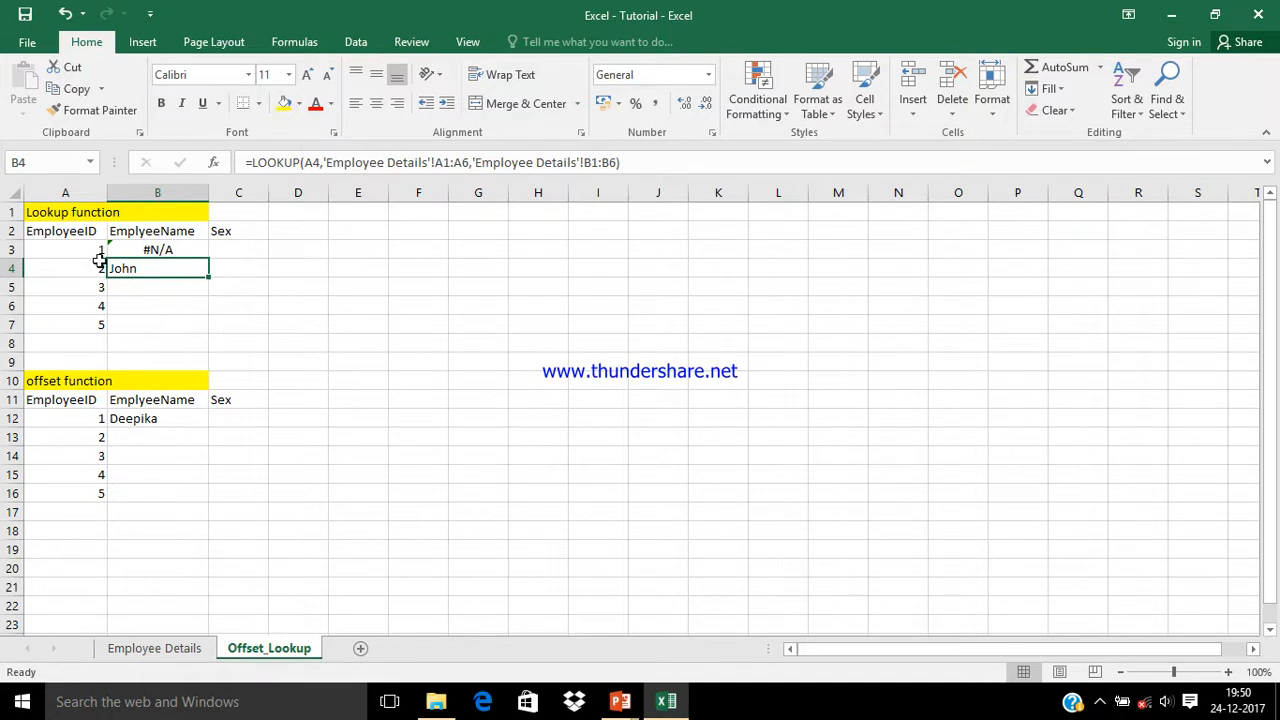
{"action": "left_click", "coordinate": [160, 648]}
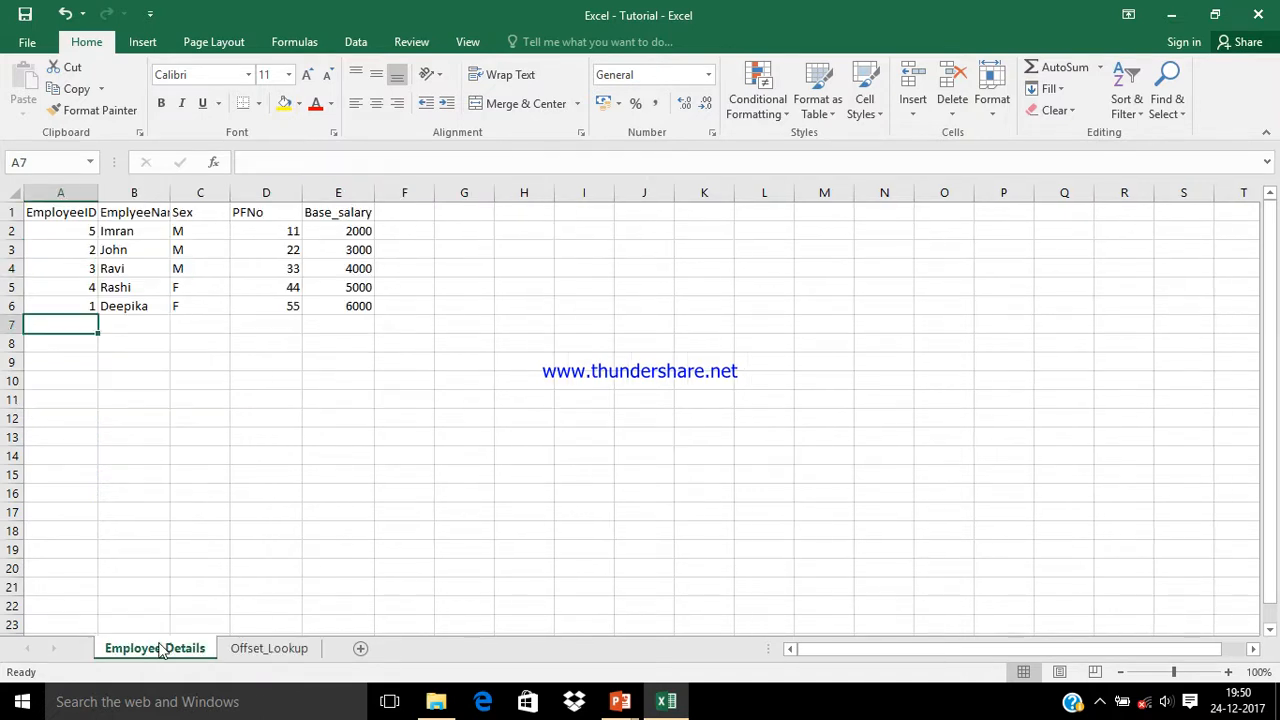
{"action": "left_click", "coordinate": [74, 214]}
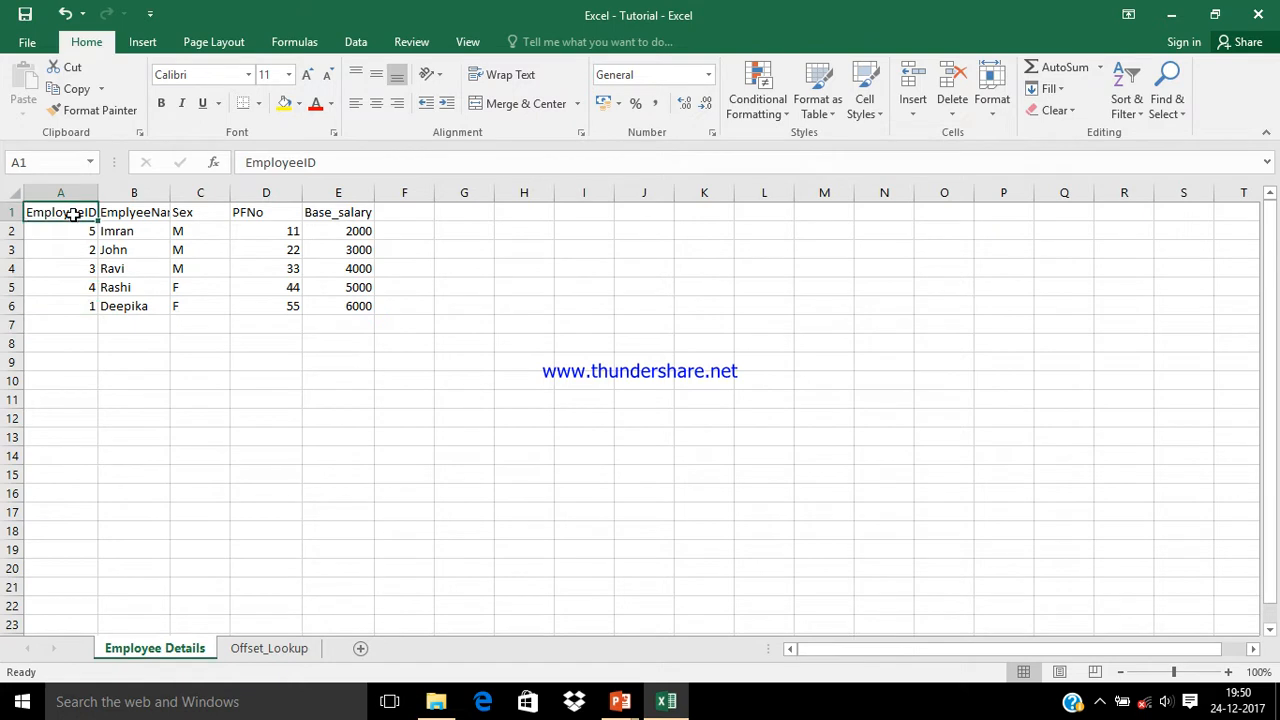
{"action": "key", "text": "Down"}
{"action": "key", "text": "Down"}
{"action": "key", "text": "Down"}
{"action": "key", "text": "Down"}
{"action": "key", "text": "Down"}
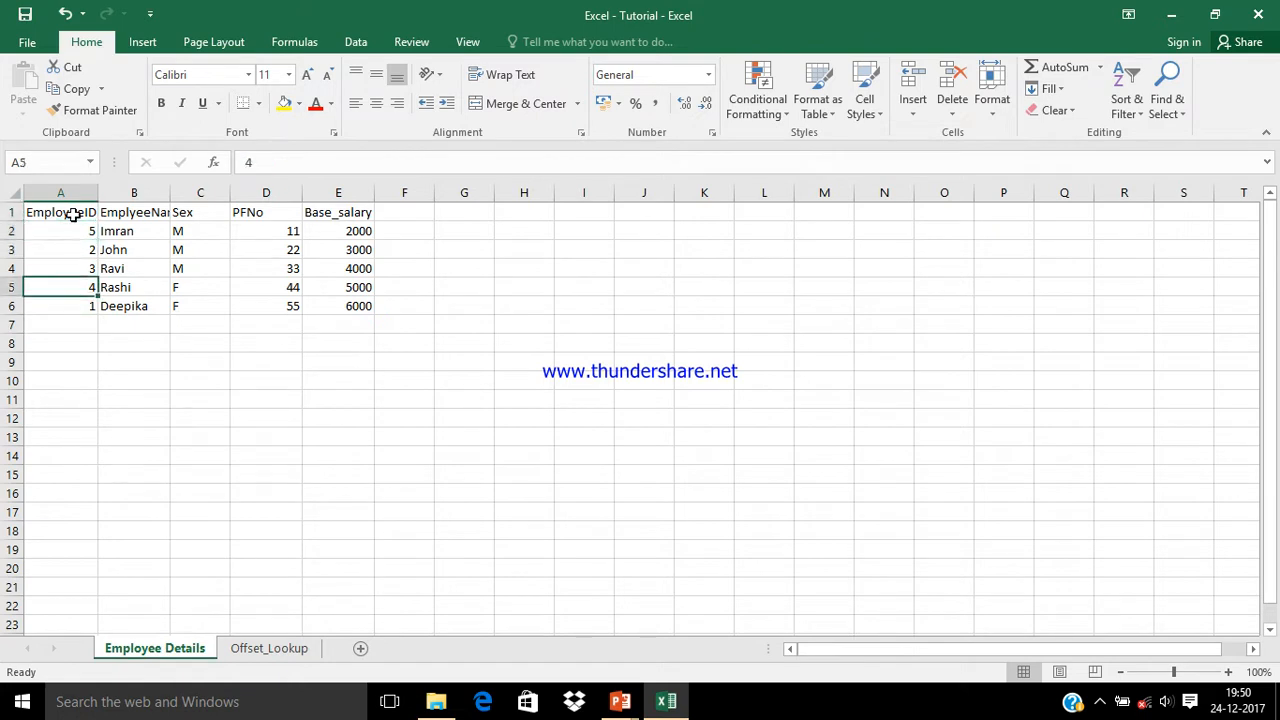
{"action": "left_click", "coordinate": [250, 649]}
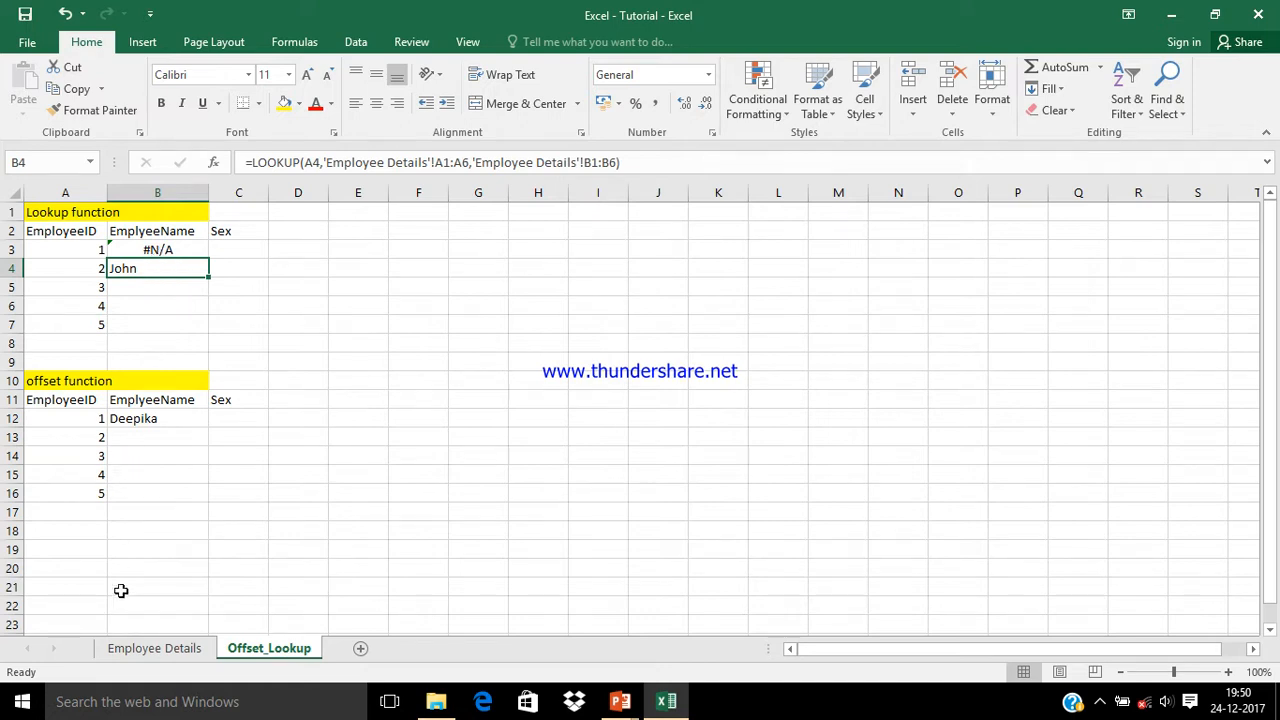
{"action": "left_click", "coordinate": [150, 649]}
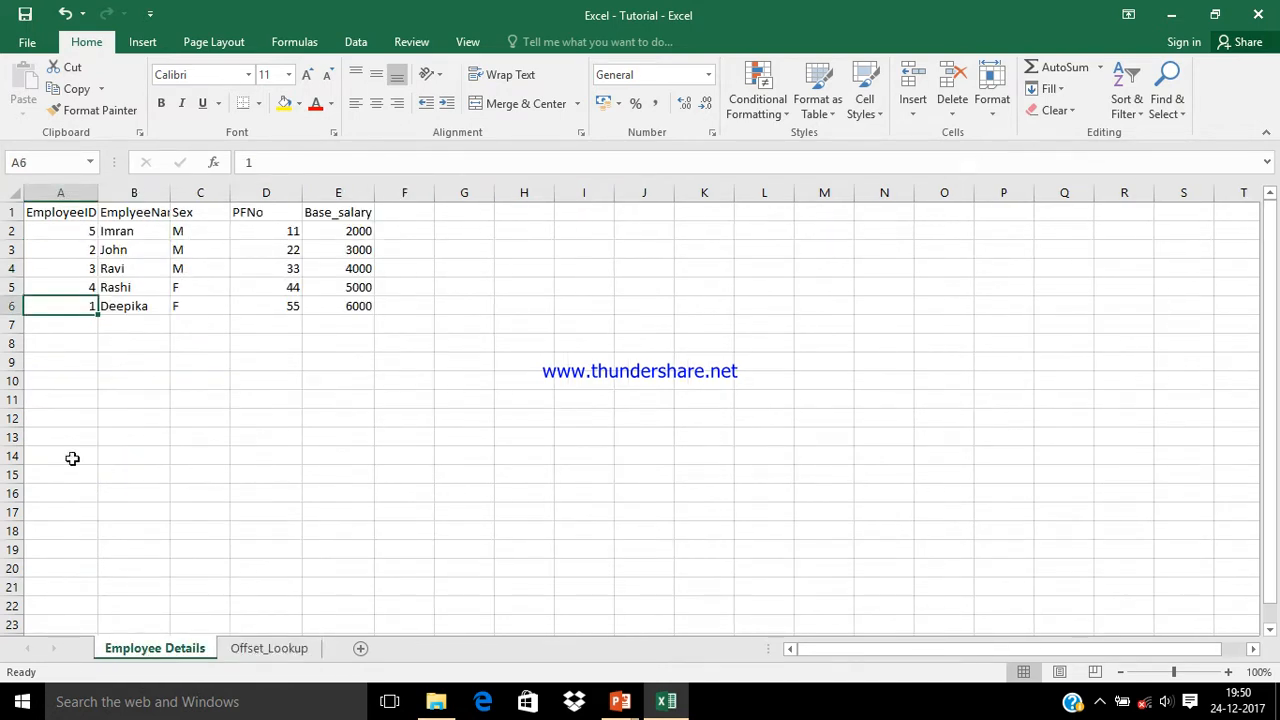
{"action": "left_click", "coordinate": [66, 244]}
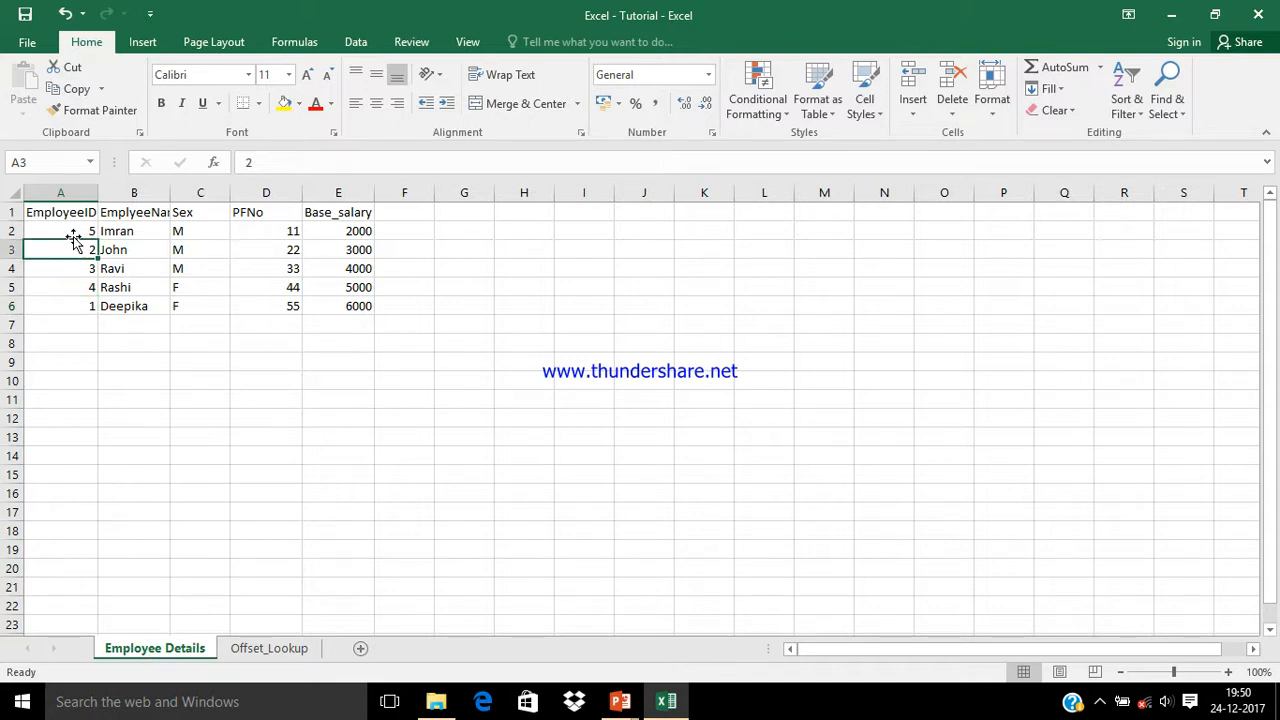
Restore the ascending EmployeeID order on the Employee Details sheet by setting A2 to 1 and A6 to 5
{"action": "left_click", "coordinate": [76, 234]}
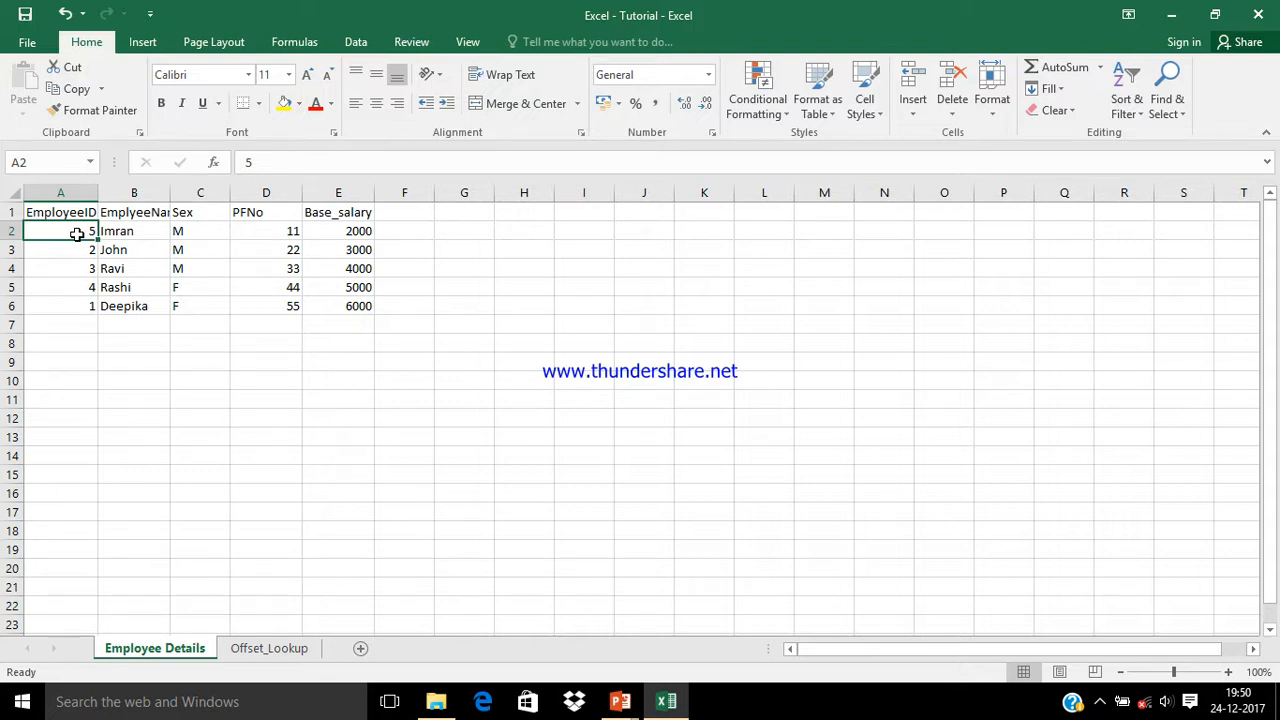
{"action": "left_click_drag", "start_coordinate": [77, 234], "coordinate": [160, 288]}
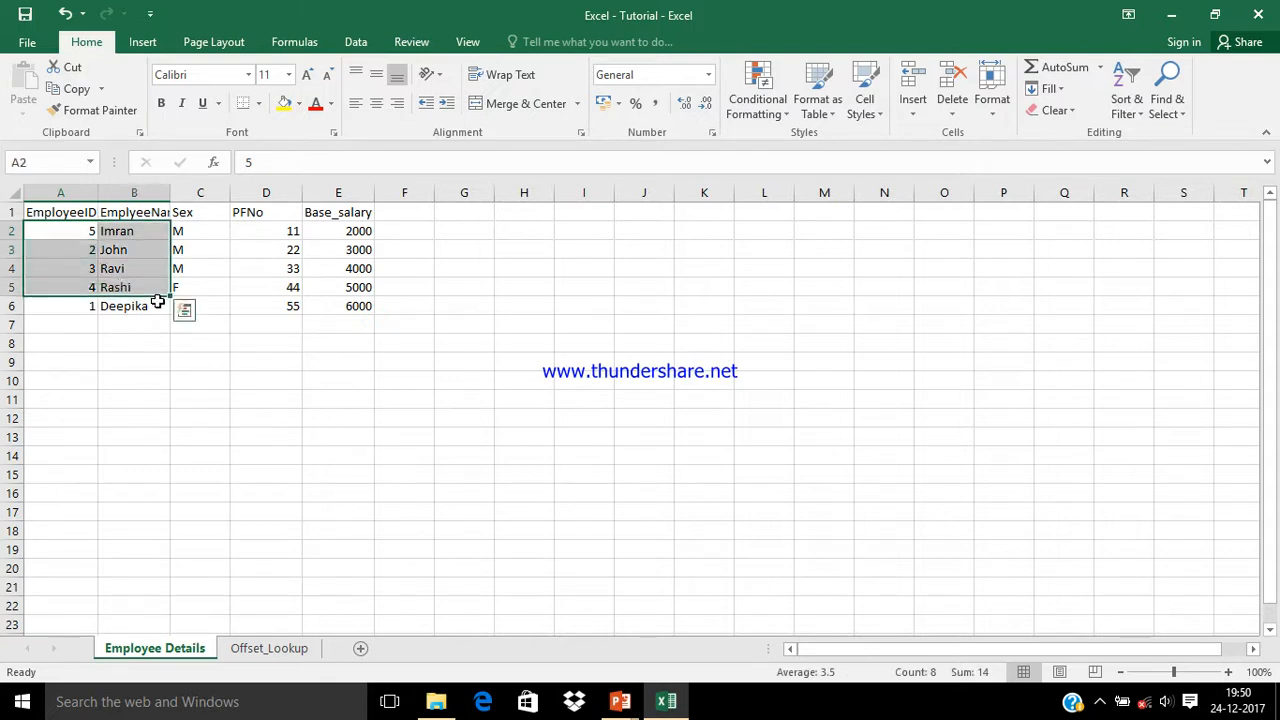
{"action": "left_click", "coordinate": [78, 234]}
{"action": "type", "text": "1"}
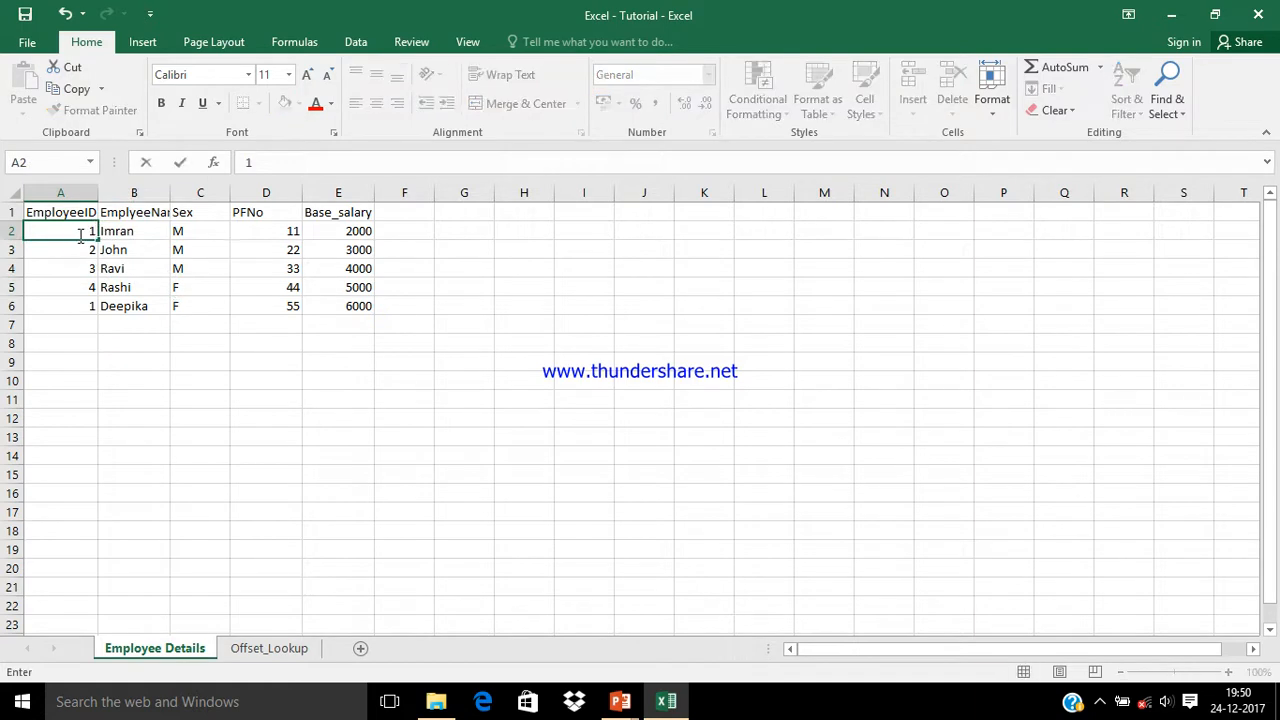
{"action": "left_click", "coordinate": [89, 307]}
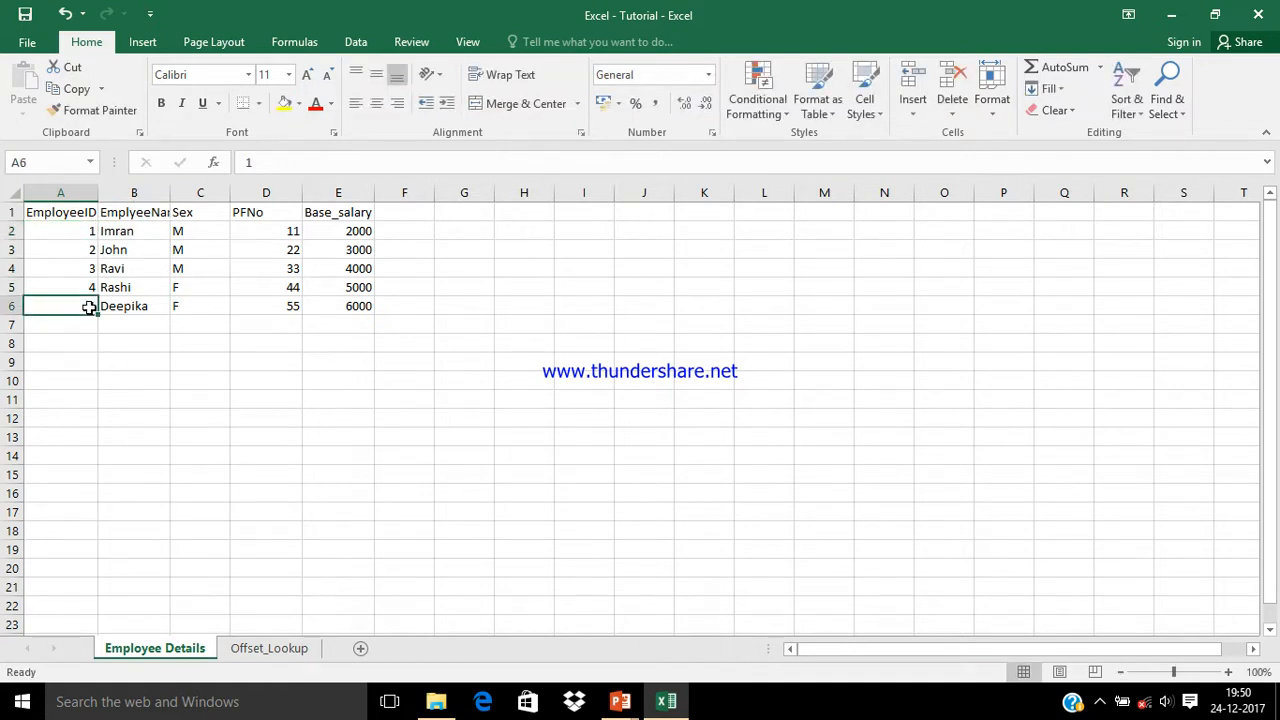
{"action": "type", "text": "5"}
{"action": "key", "text": "Return"}
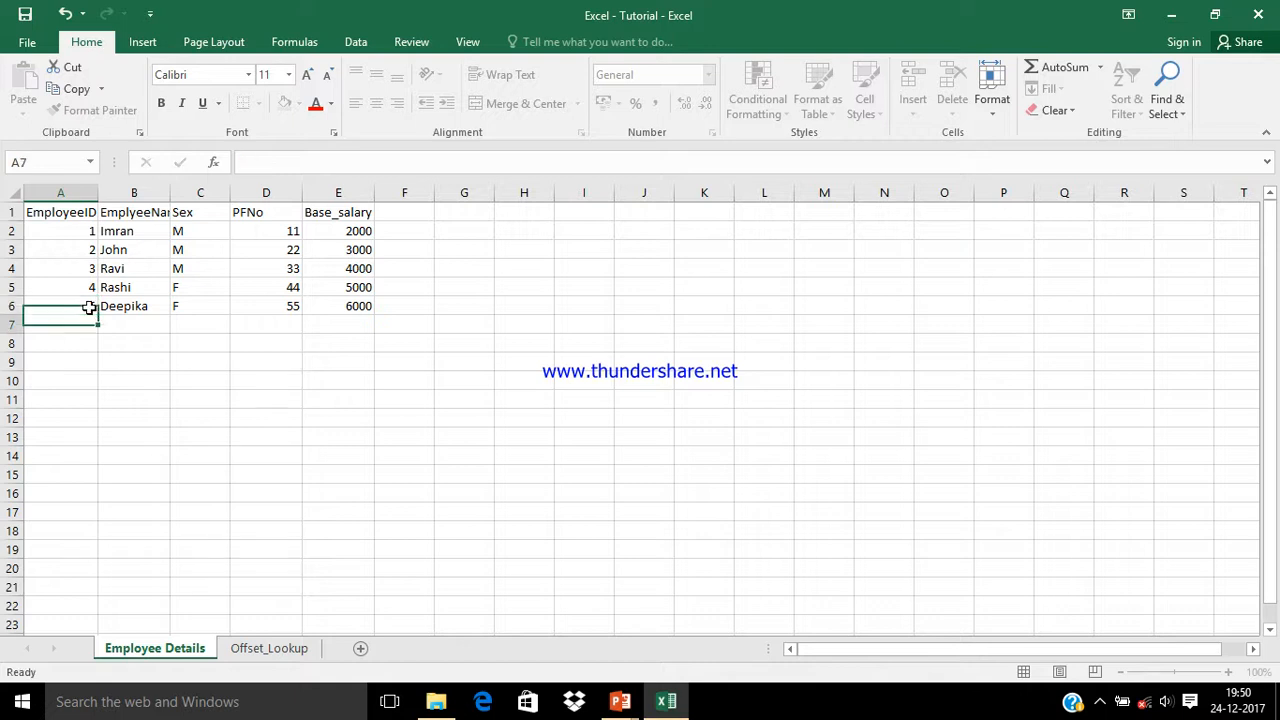
Review the LOOKUP formula in B3 on the Offset_Lookup sheet and select B5
{"action": "left_click", "coordinate": [251, 651]}
{"action": "left_click", "coordinate": [174, 298]}
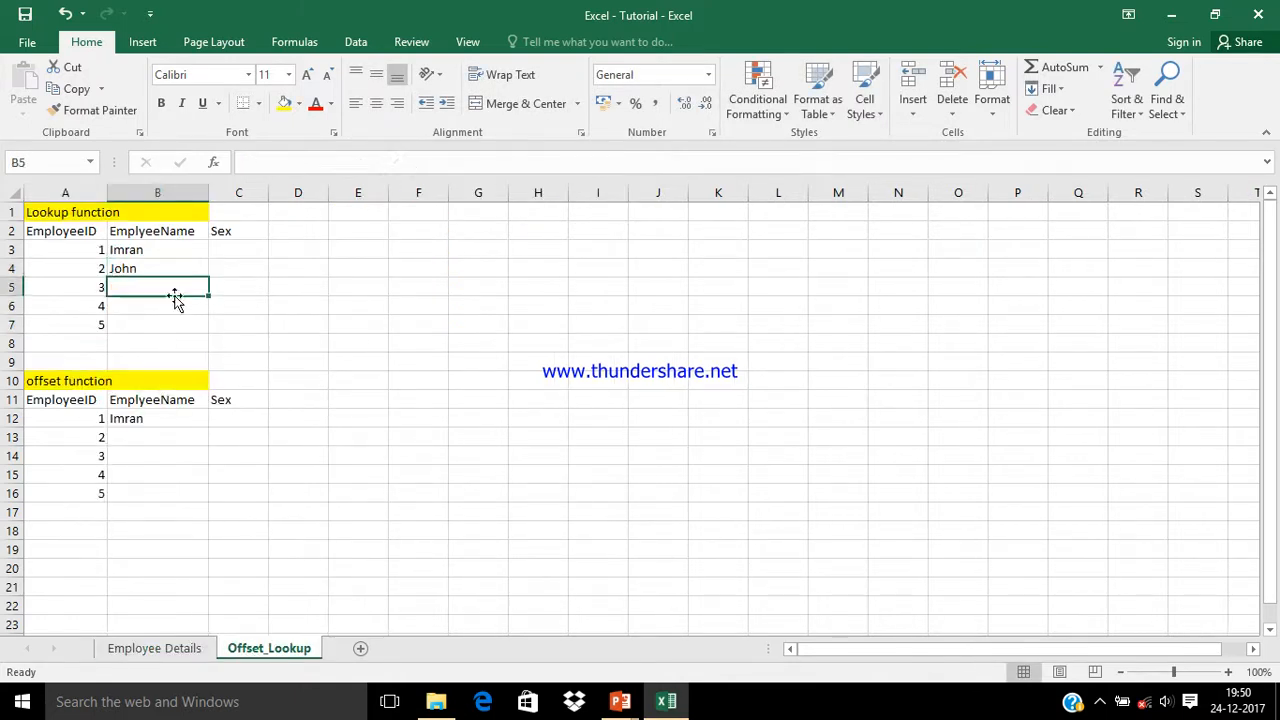
{"action": "left_click", "coordinate": [156, 255]}
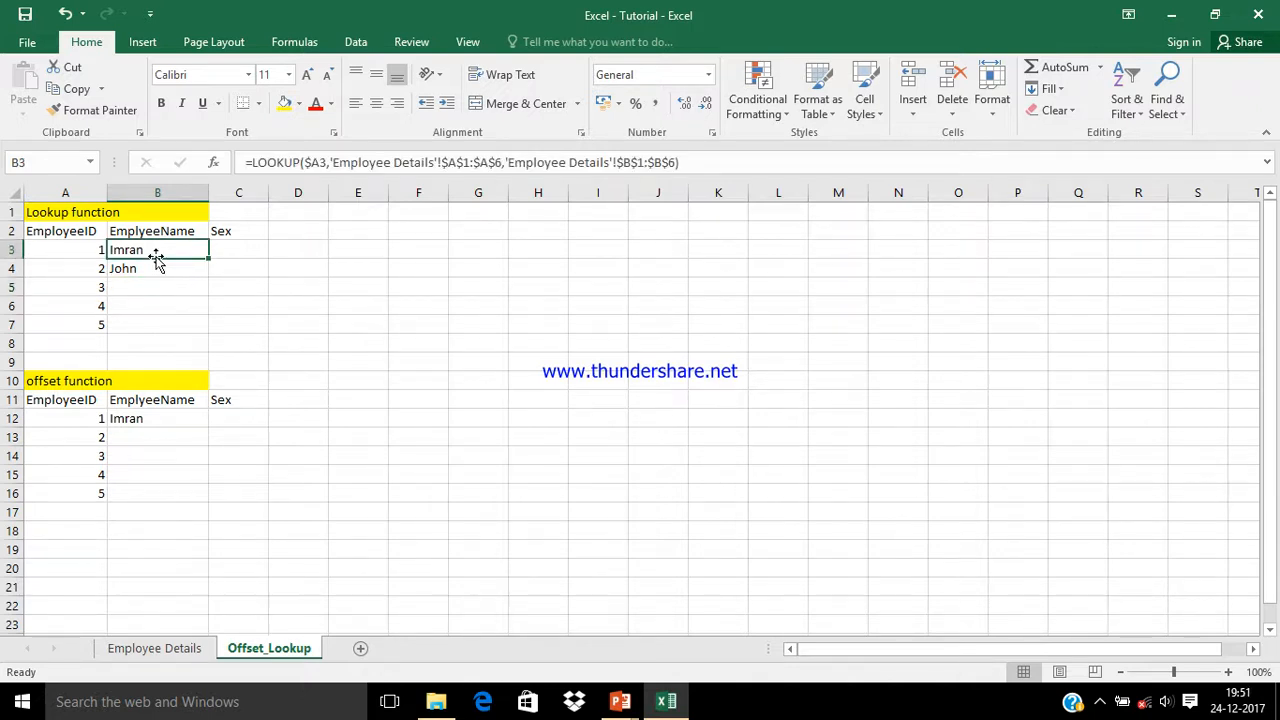
{"action": "key", "text": "Down"}
{"action": "key", "text": "Down"}
{"action": "type", "text": "=vl"}
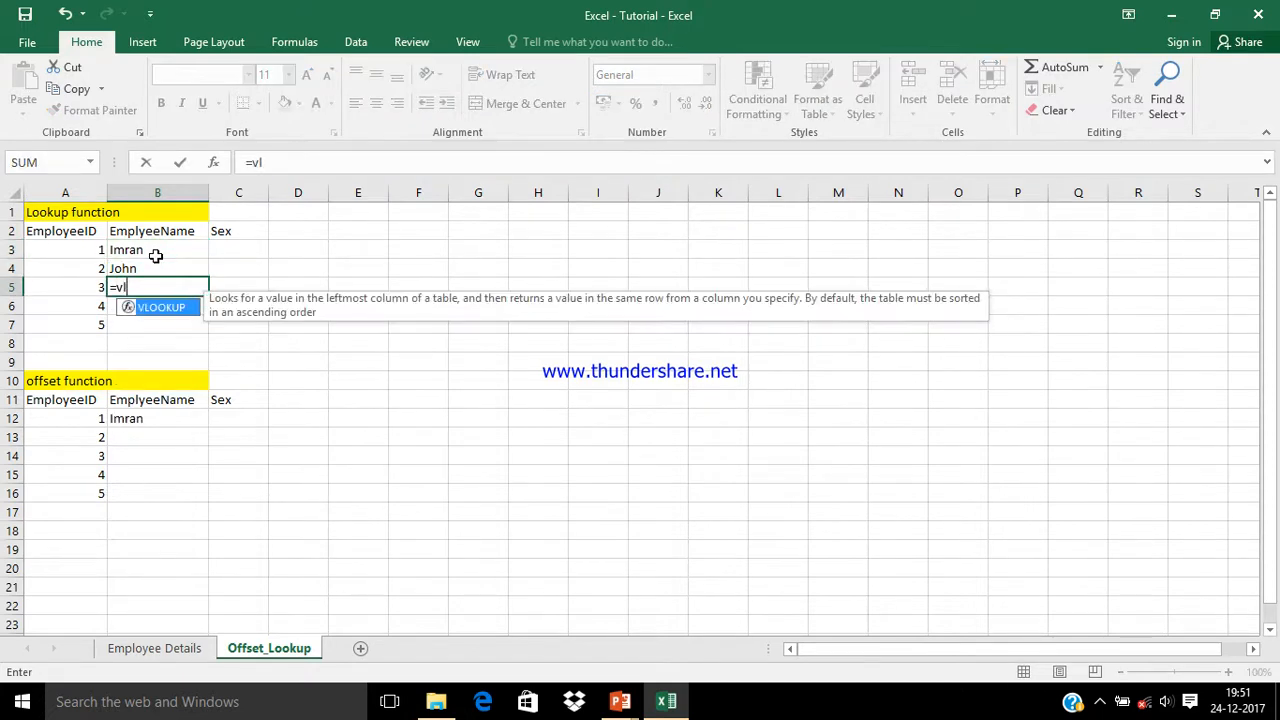
{"action": "key", "text": "BackSpace"}
{"action": "key", "text": "BackSpace"}
{"action": "key", "text": "BackSpace"}
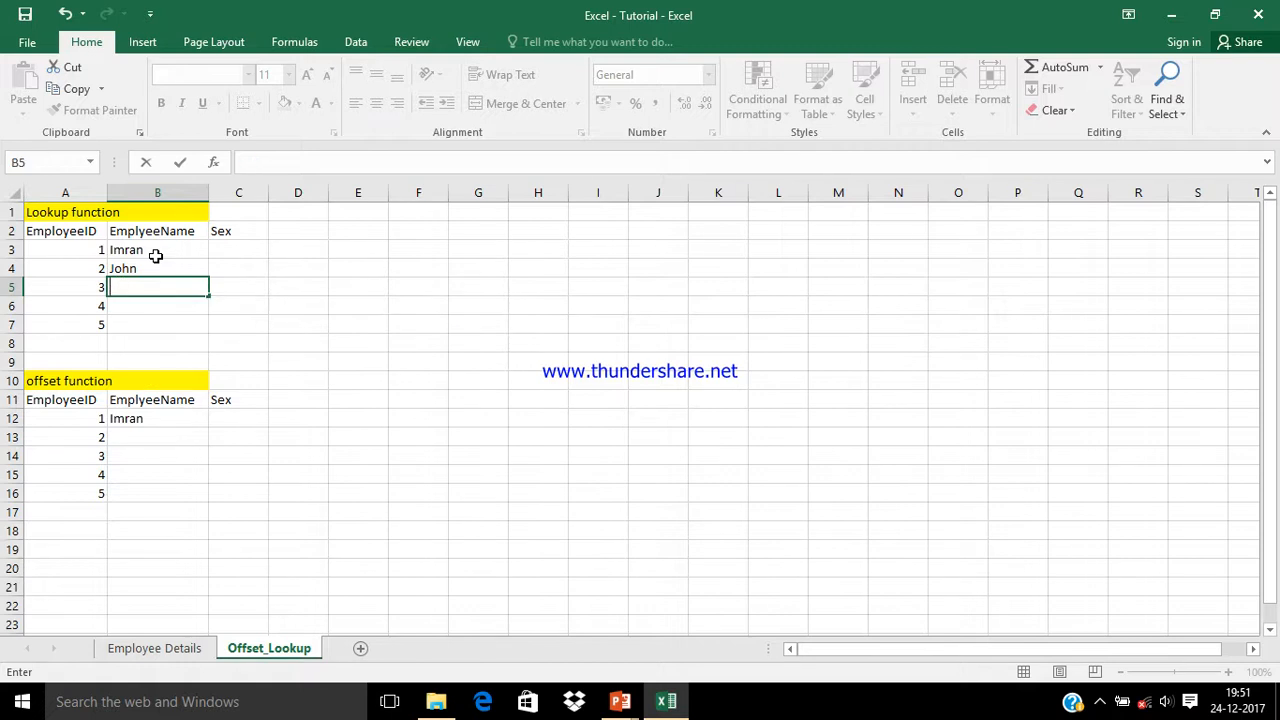
Enter the array-form formula =LOOKUP(A5,'Employee Details'!A1:A6) in B5 for EmployeeID 3
{"action": "type", "text": "=loo"}
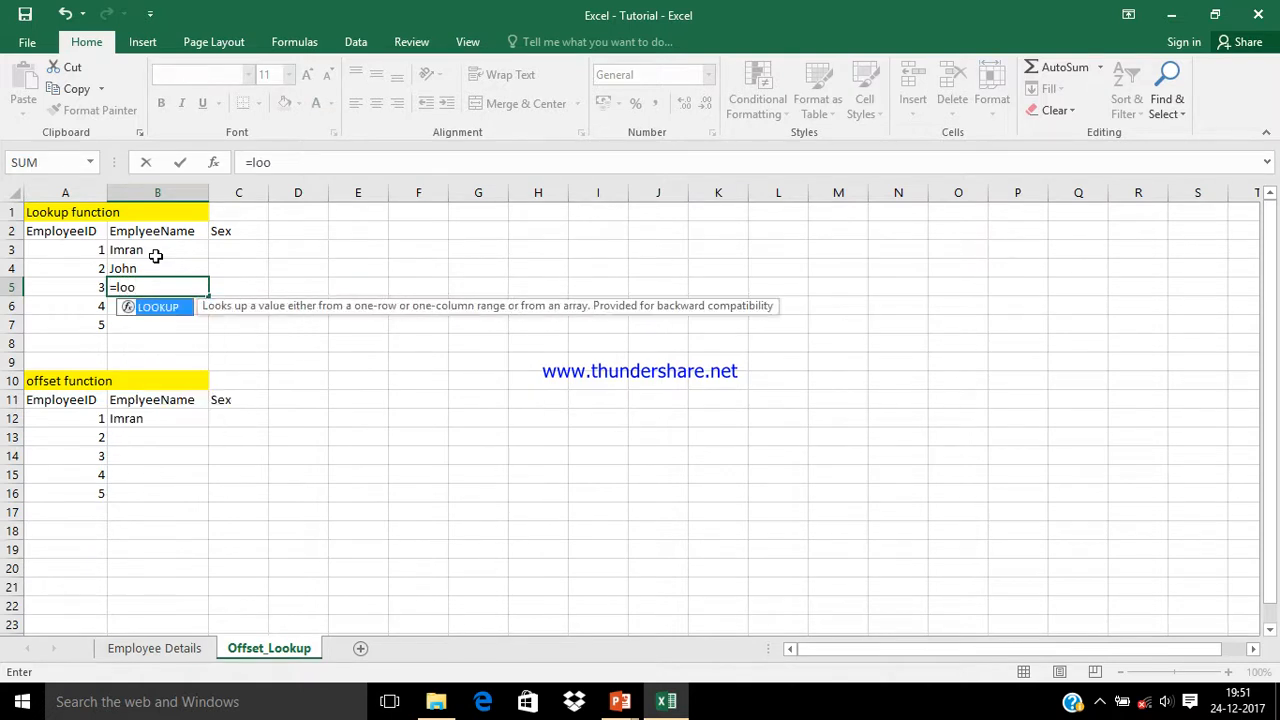
{"action": "key", "text": "Tab"}
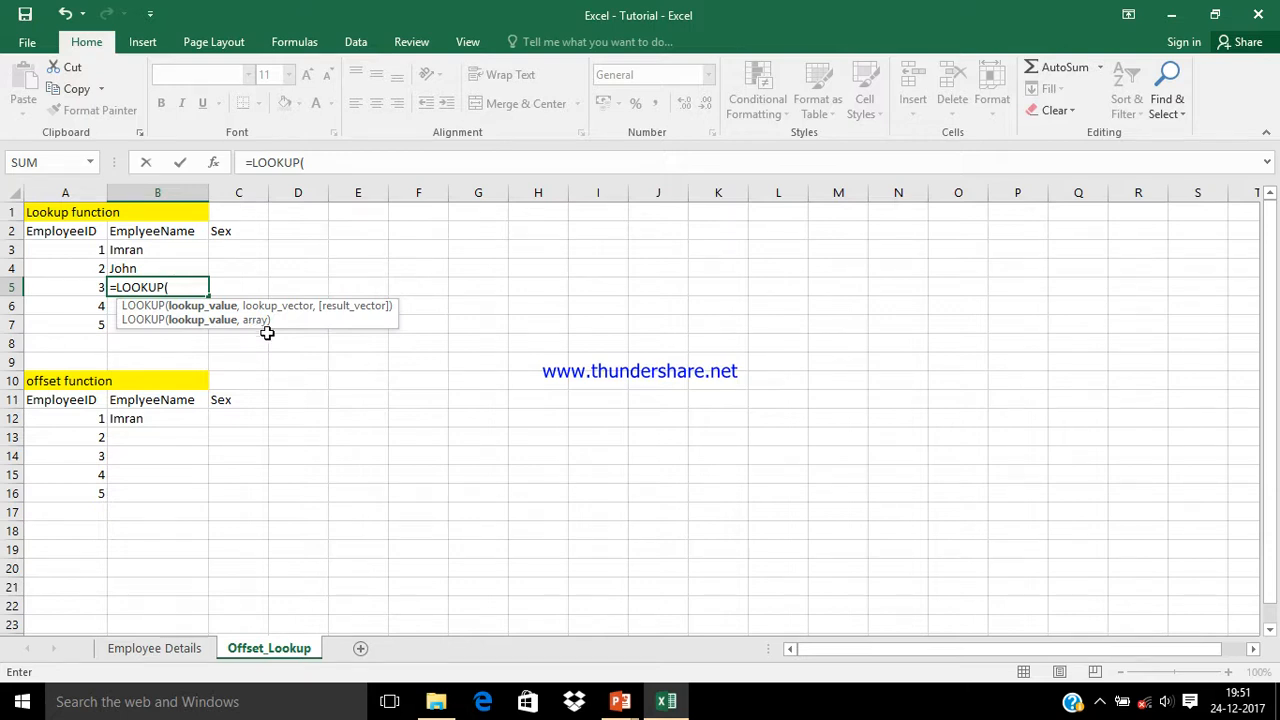
{"action": "left_click", "coordinate": [97, 288]}
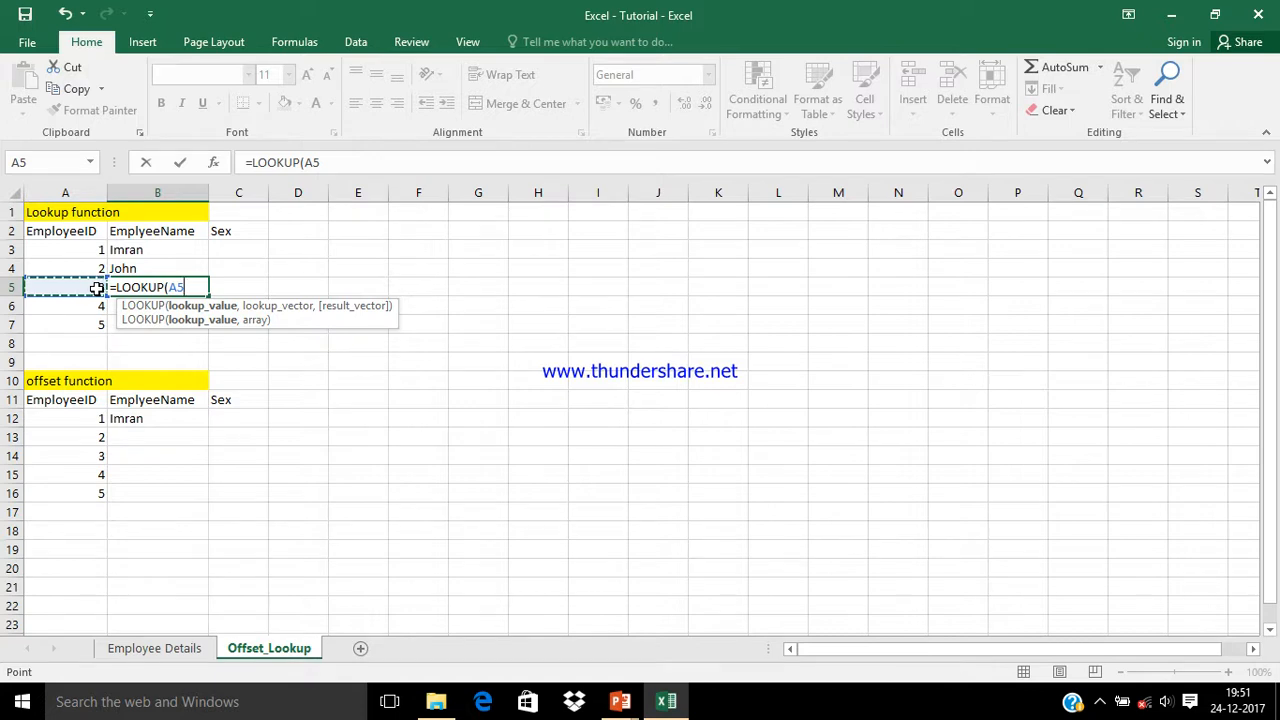
{"action": "type", "text": ","}
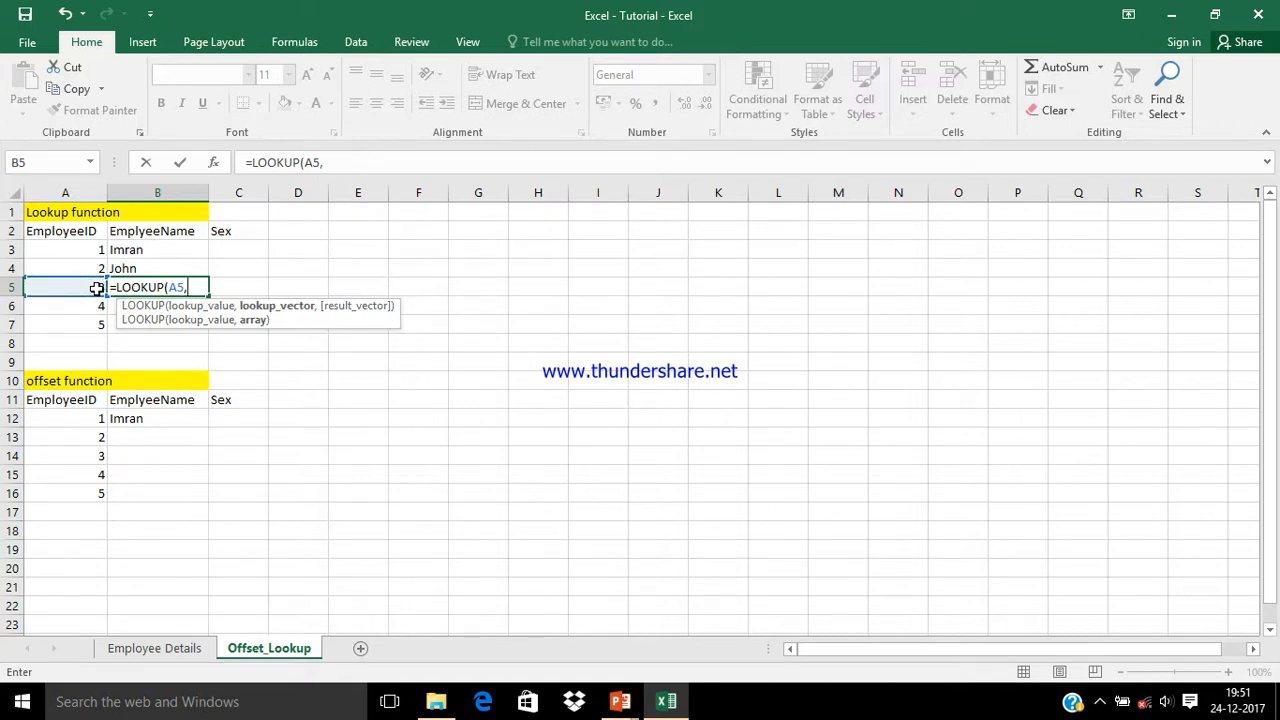
{"action": "left_click", "coordinate": [155, 648]}
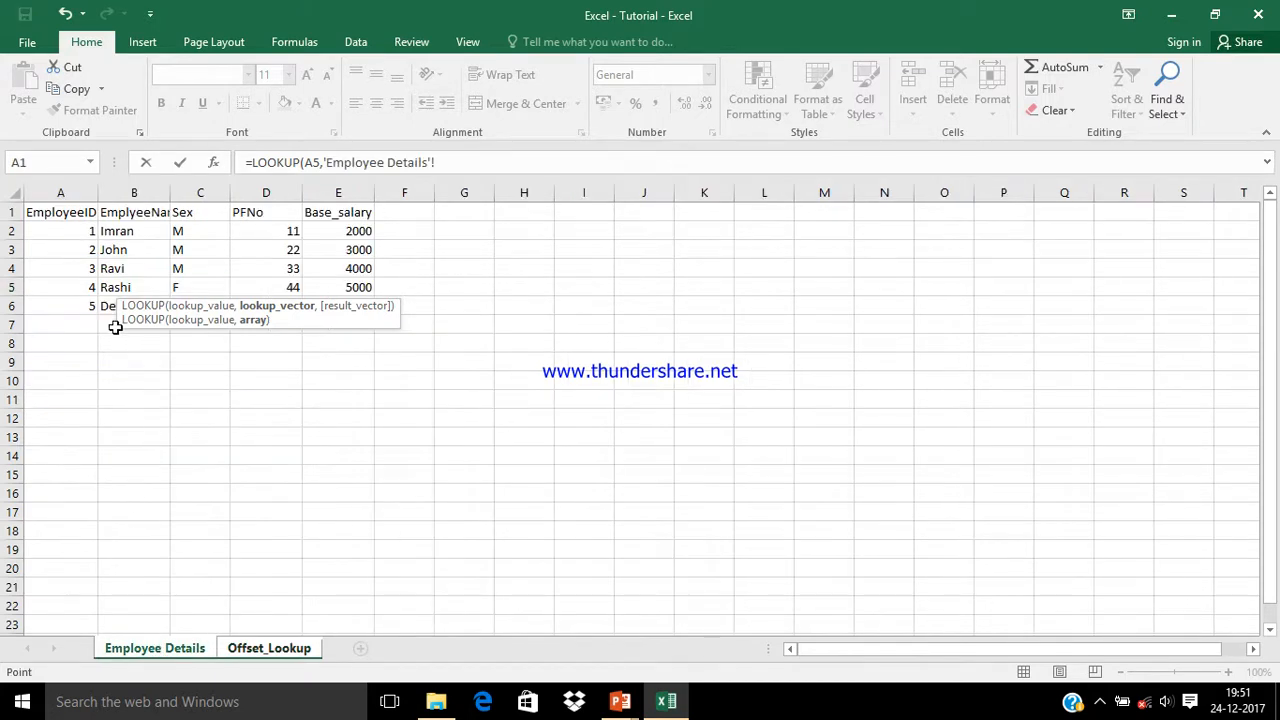
{"action": "left_click", "coordinate": [89, 215]}
{"action": "left_click_drag", "start_coordinate": [89, 215], "coordinate": [89, 306]}
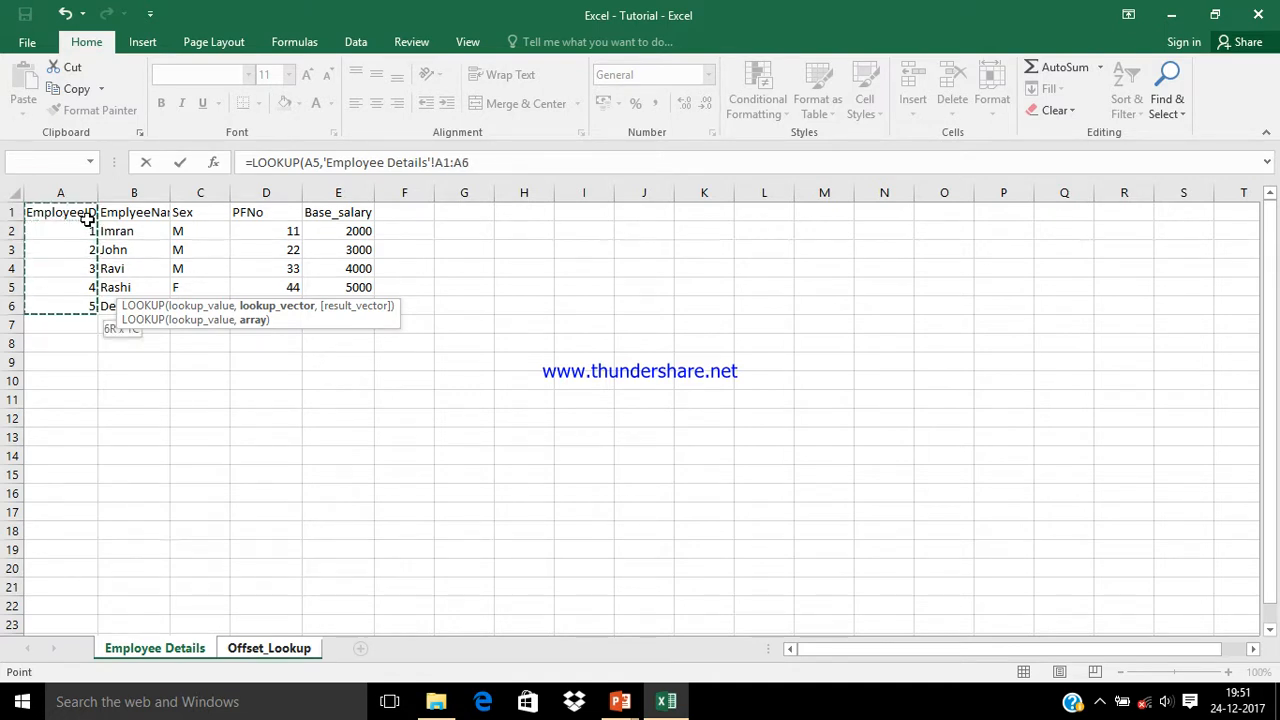
{"action": "type", "text": ")"}
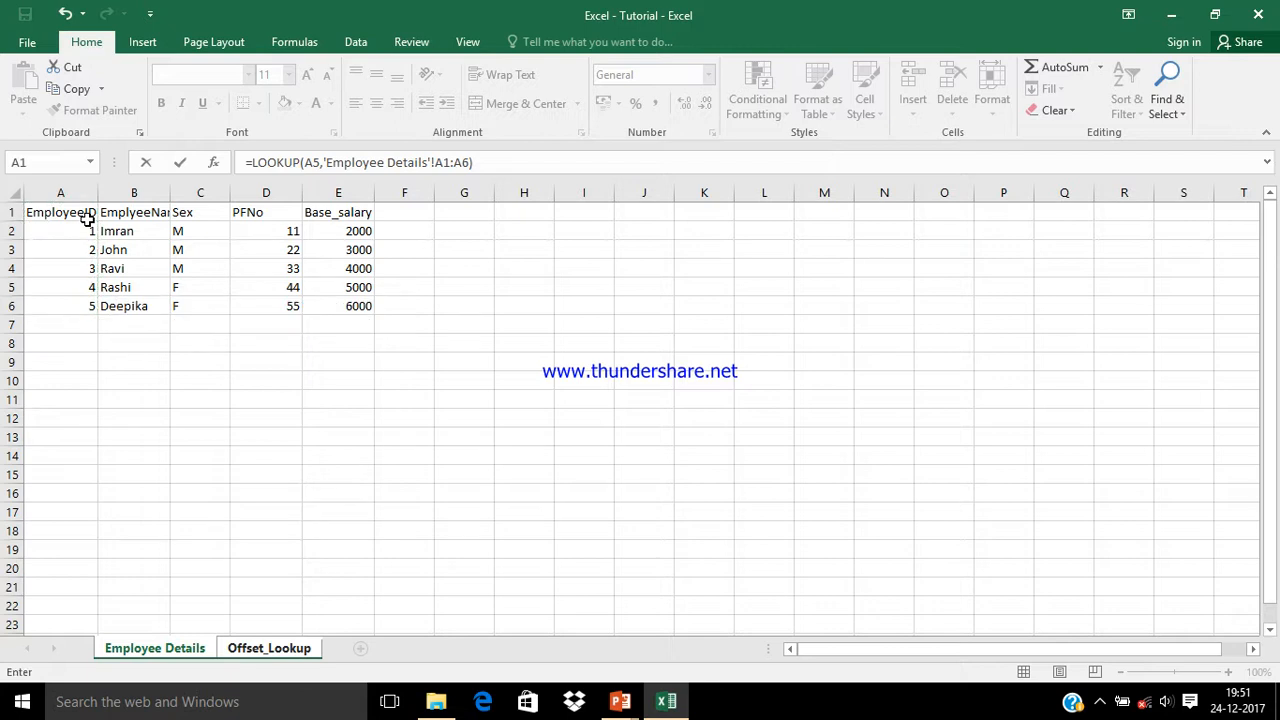
{"action": "key", "text": "Return"}
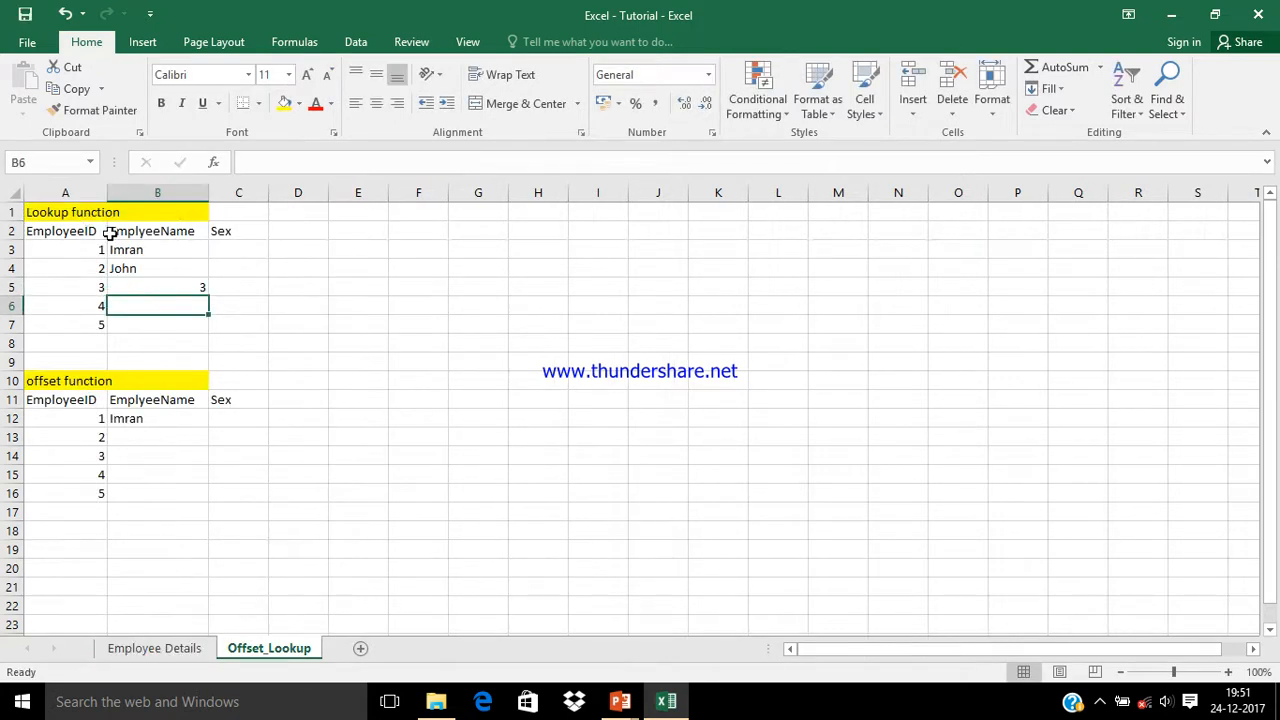
Examine the B5 formula and its lookup array A1:A6 on the Employee Details sheet
{"action": "left_click", "coordinate": [176, 283]}
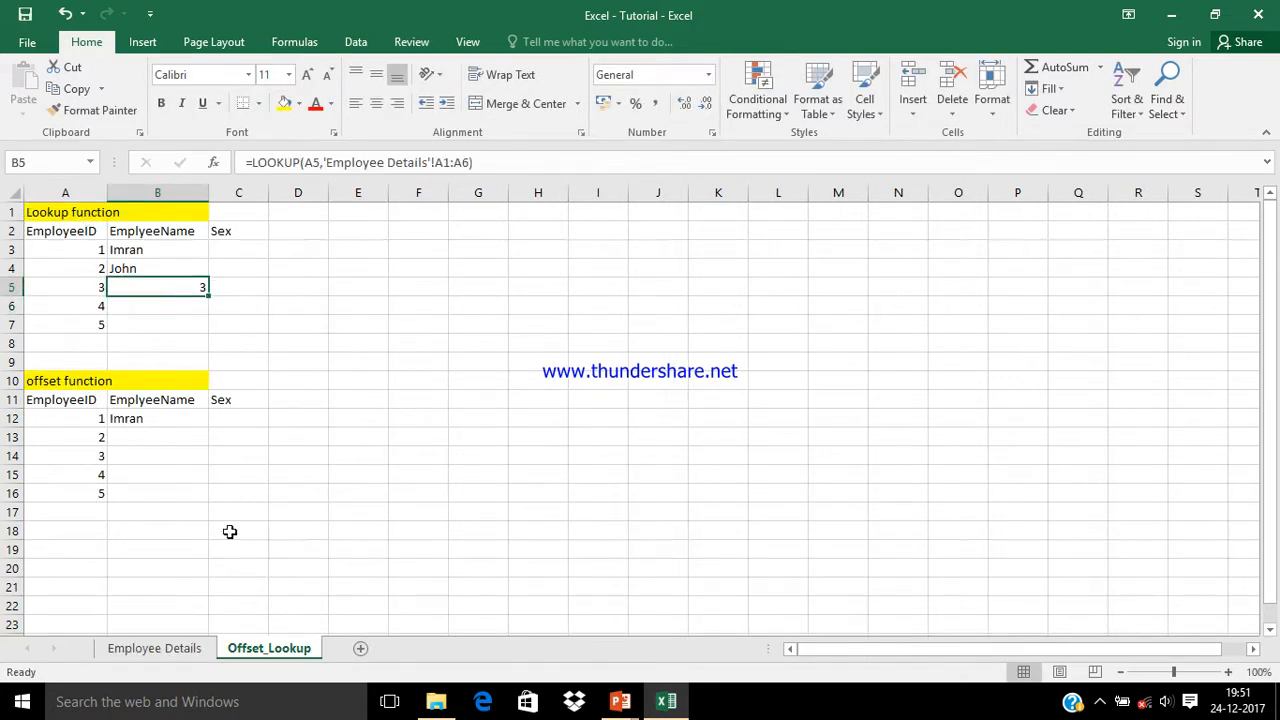
{"action": "left_click", "coordinate": [155, 648]}
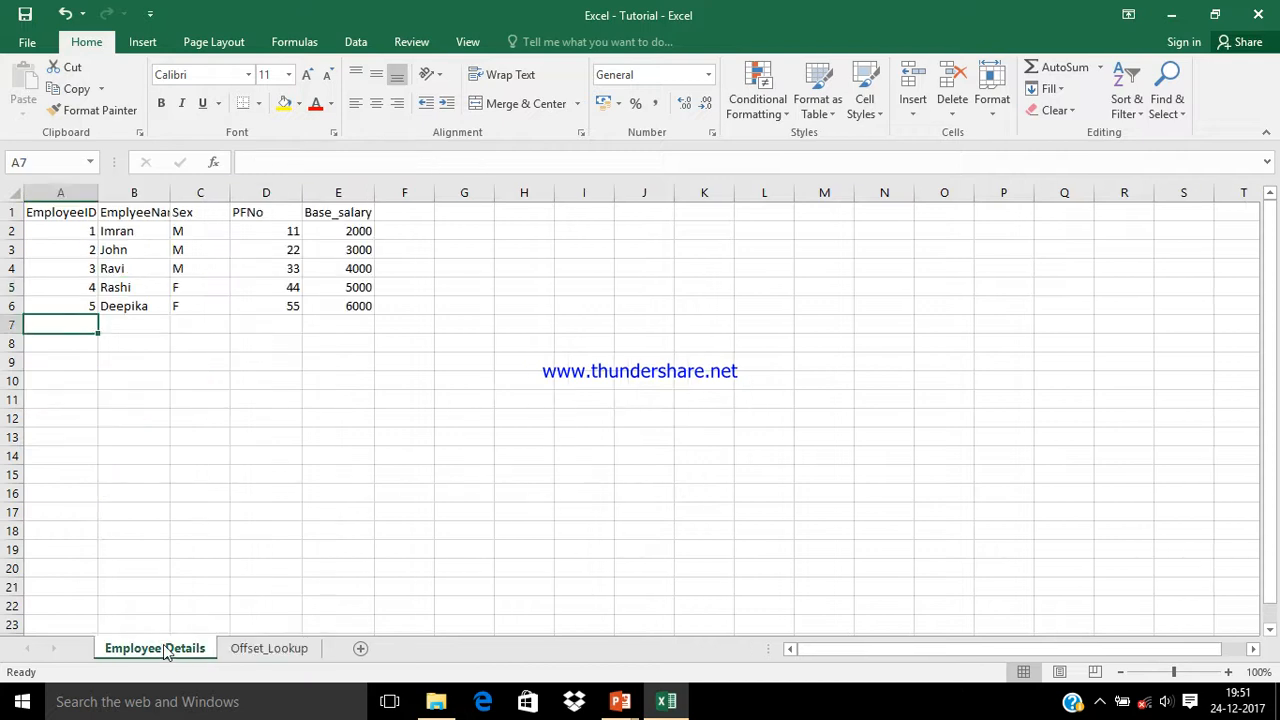
{"action": "left_click", "coordinate": [88, 273]}
{"action": "key", "text": "Up"}
{"action": "key", "text": "Up"}
{"action": "key", "text": "Up"}
{"action": "key", "text": "shift+Down"}
{"action": "key", "text": "shift+Down"}
{"action": "key", "text": "shift+Down"}
{"action": "key", "text": "shift+Down"}
{"action": "key", "text": "shift+Down"}
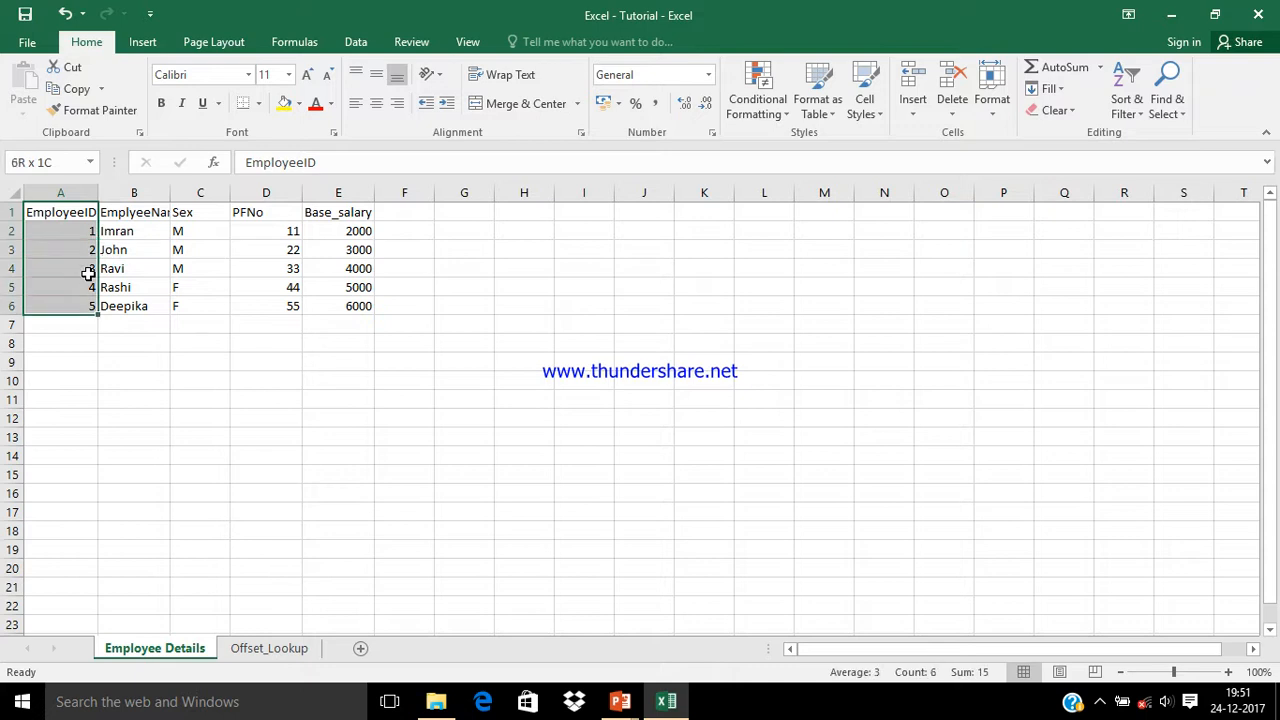
{"action": "key", "text": "Up"}
{"action": "key", "text": "Down"}
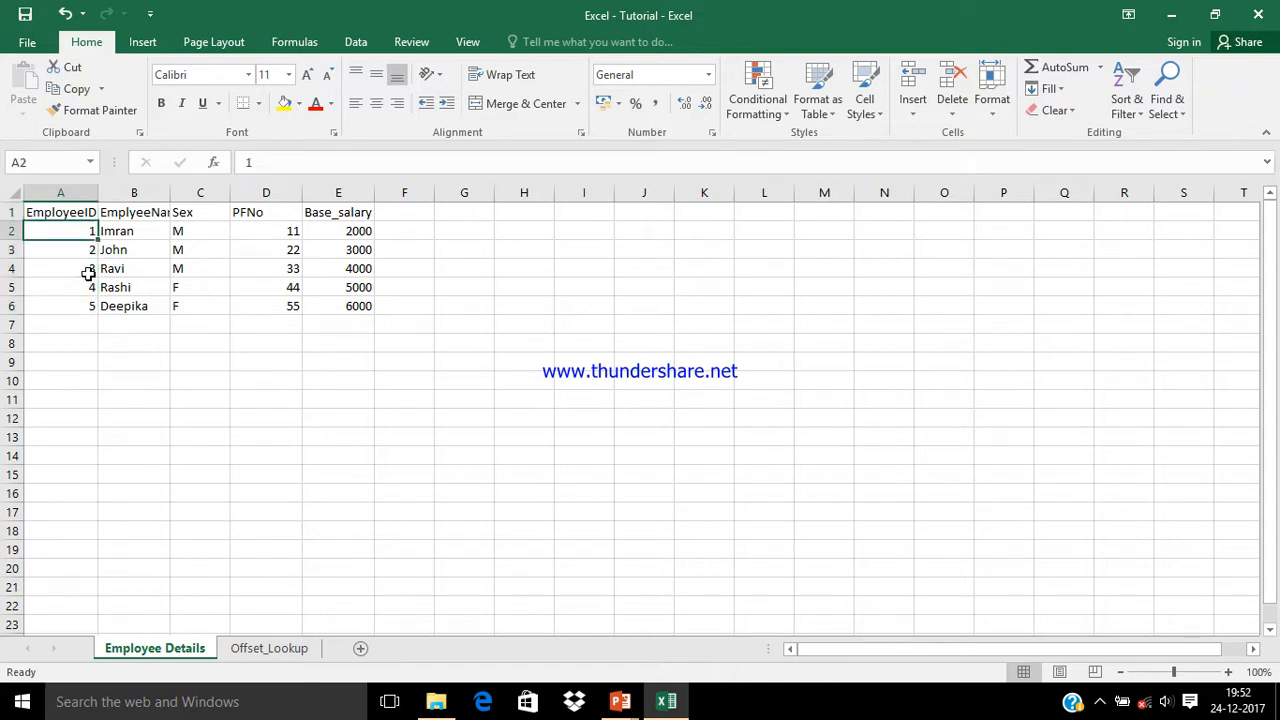
{"action": "key", "text": "Up"}
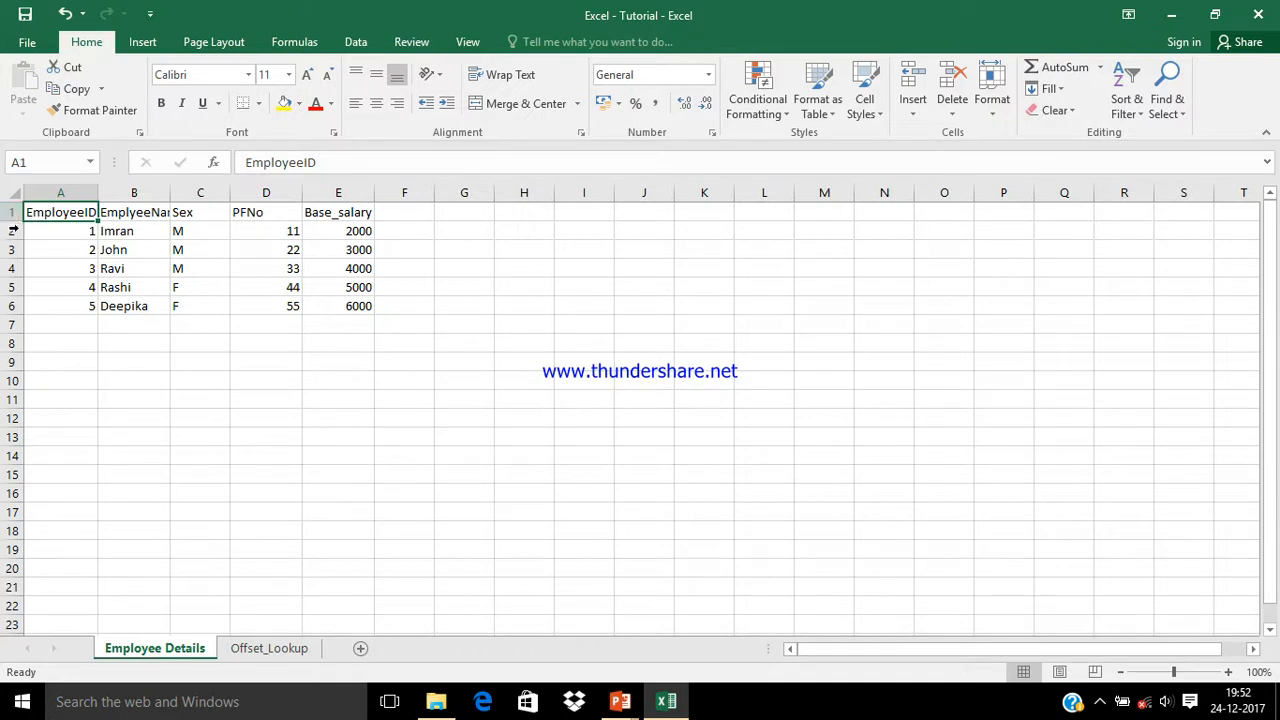
Trace EmployeeID 3 through A2:A4 on the Employee Details sheet and compare it with B5 on the Offset_Lookup sheet
{"action": "left_click", "coordinate": [33, 230]}
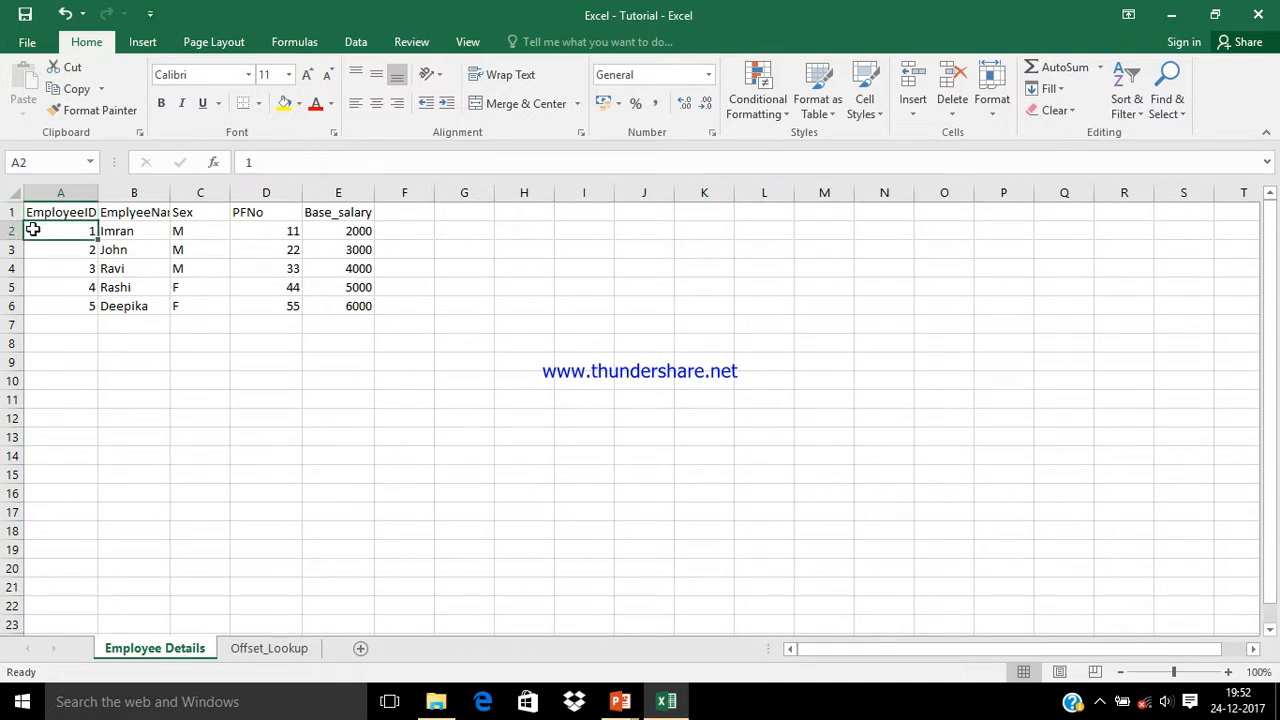
{"action": "key", "text": "shift+Down"}
{"action": "key", "text": "shift+Down"}
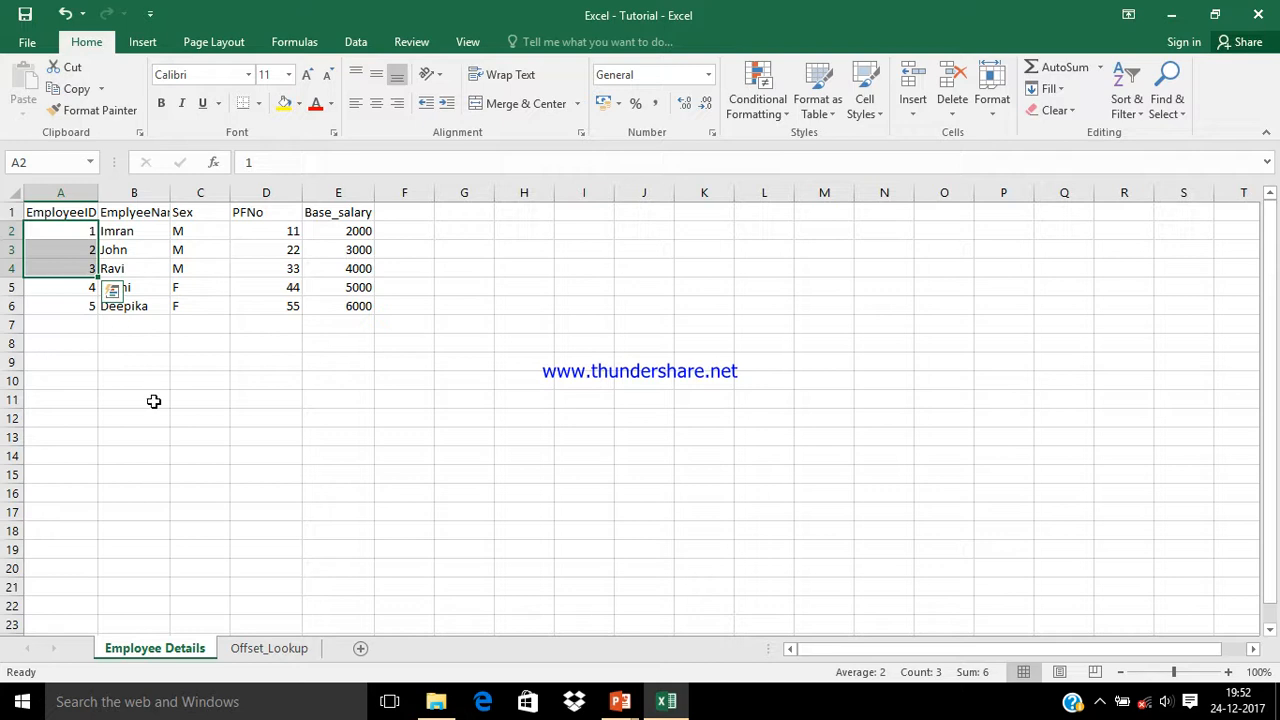
{"action": "left_click", "coordinate": [251, 650]}
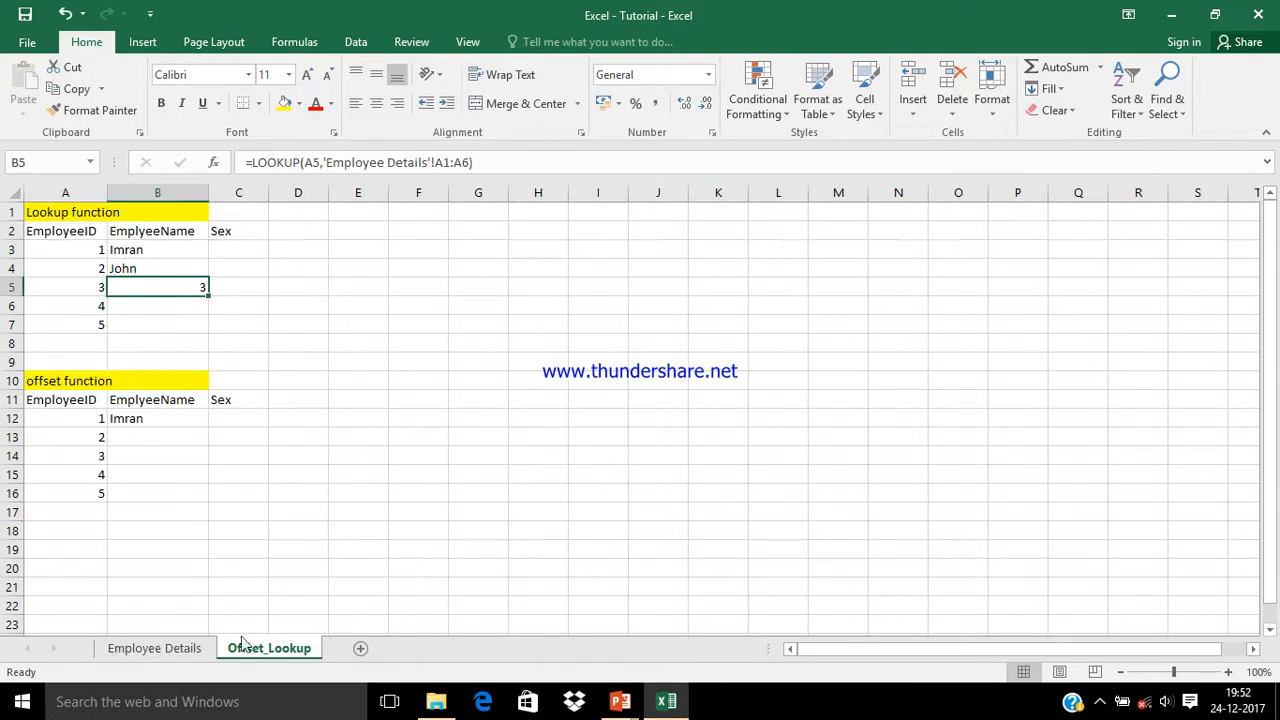
{"action": "left_click", "coordinate": [184, 303]}
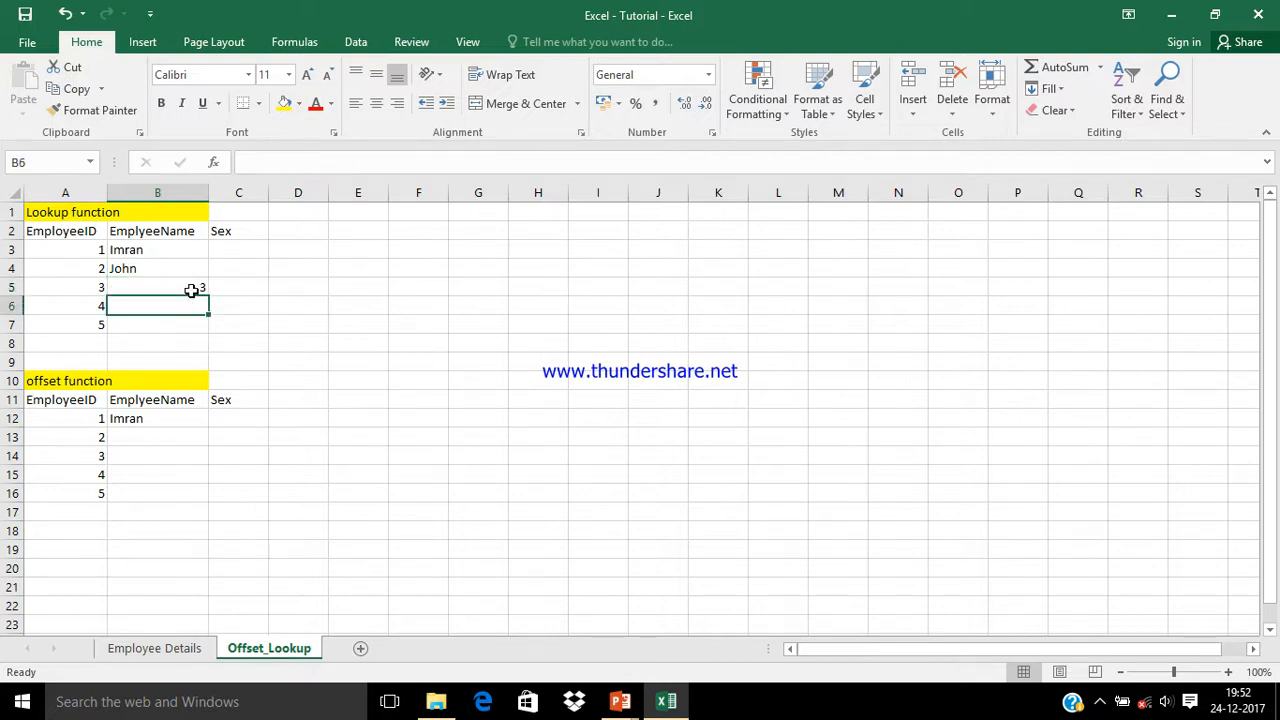
{"action": "left_click", "coordinate": [191, 290]}
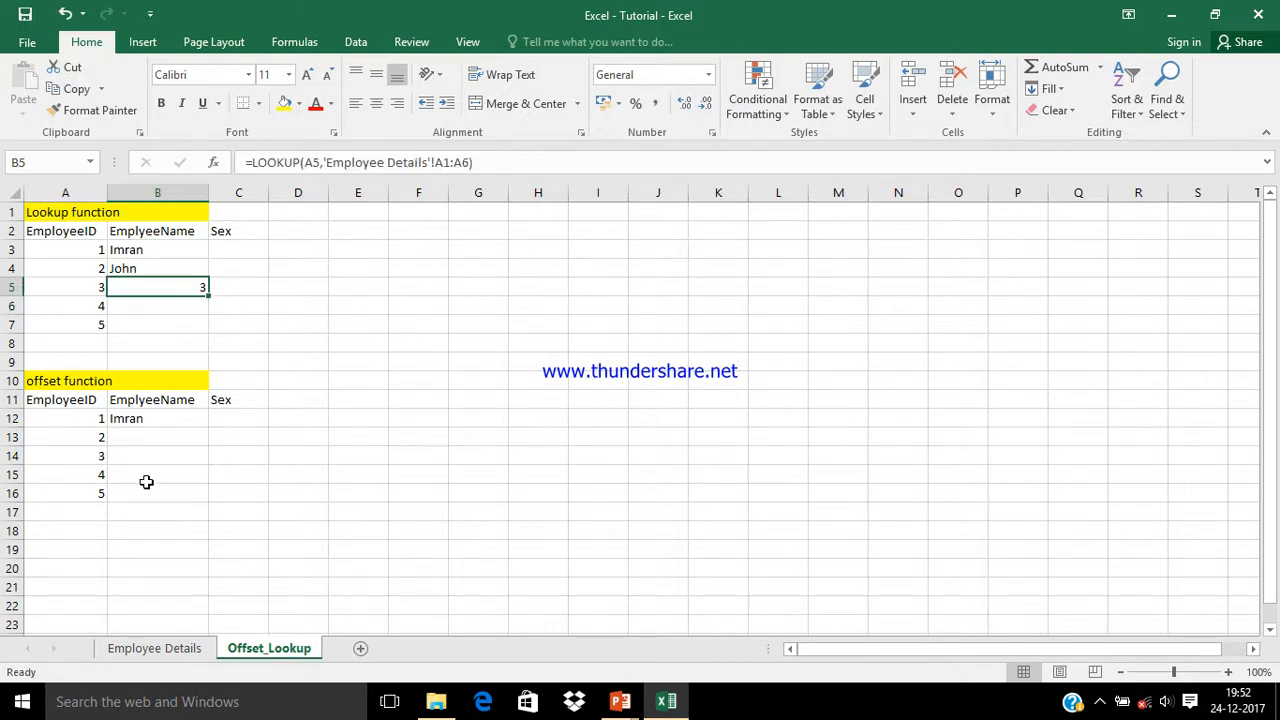
Start an OFFSET formula in B13 with B1 of the Employee Details sheet as its reference
{"action": "left_click", "coordinate": [147, 445]}
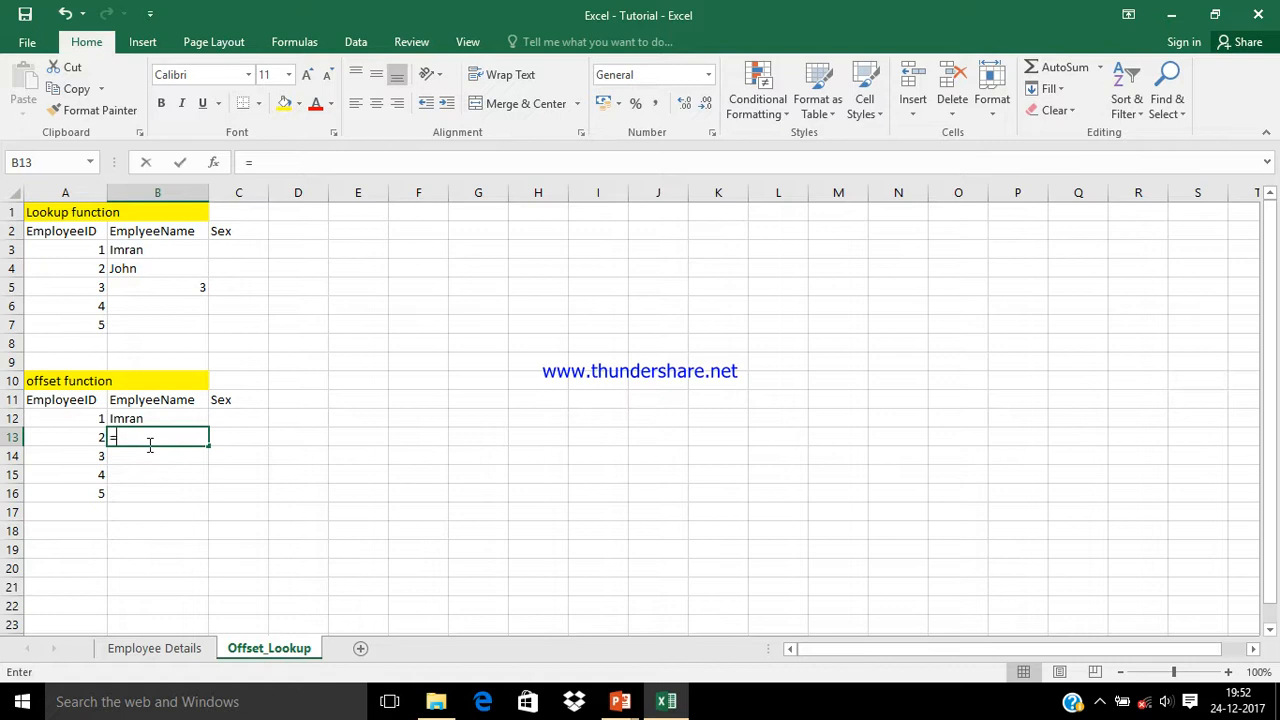
{"action": "type", "text": "=f"}
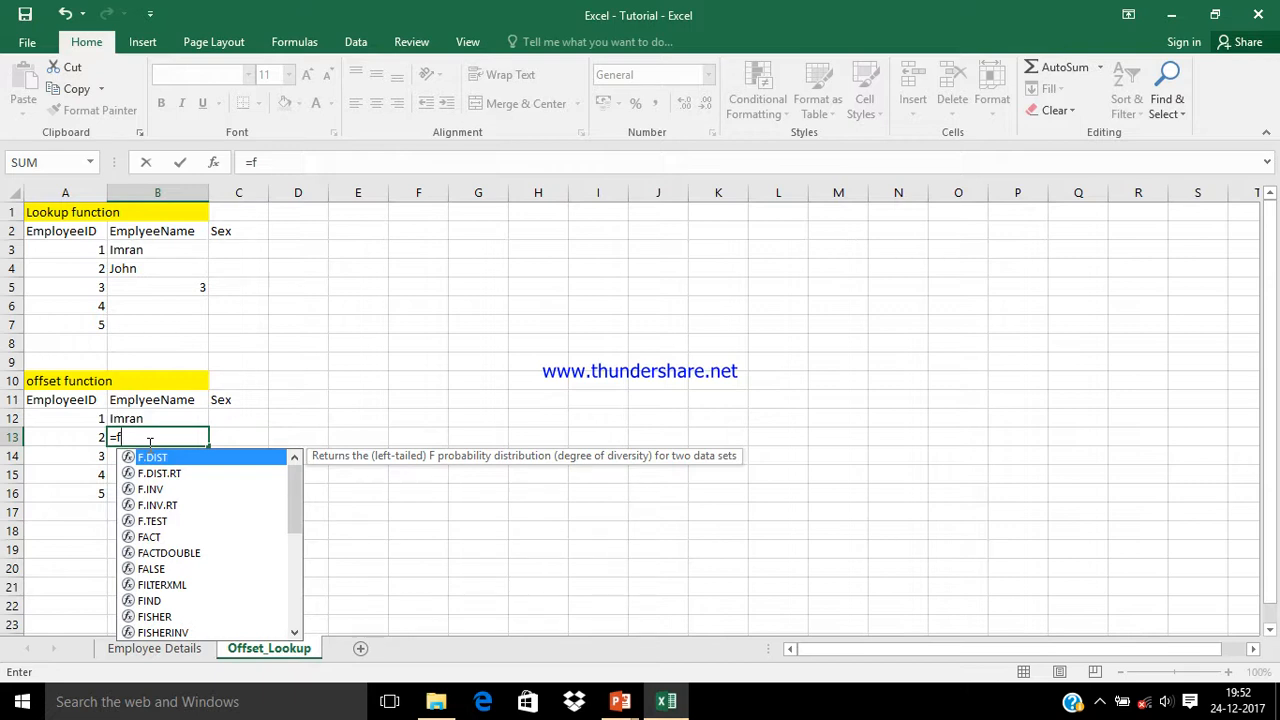
{"action": "key", "text": "BackSpace"}
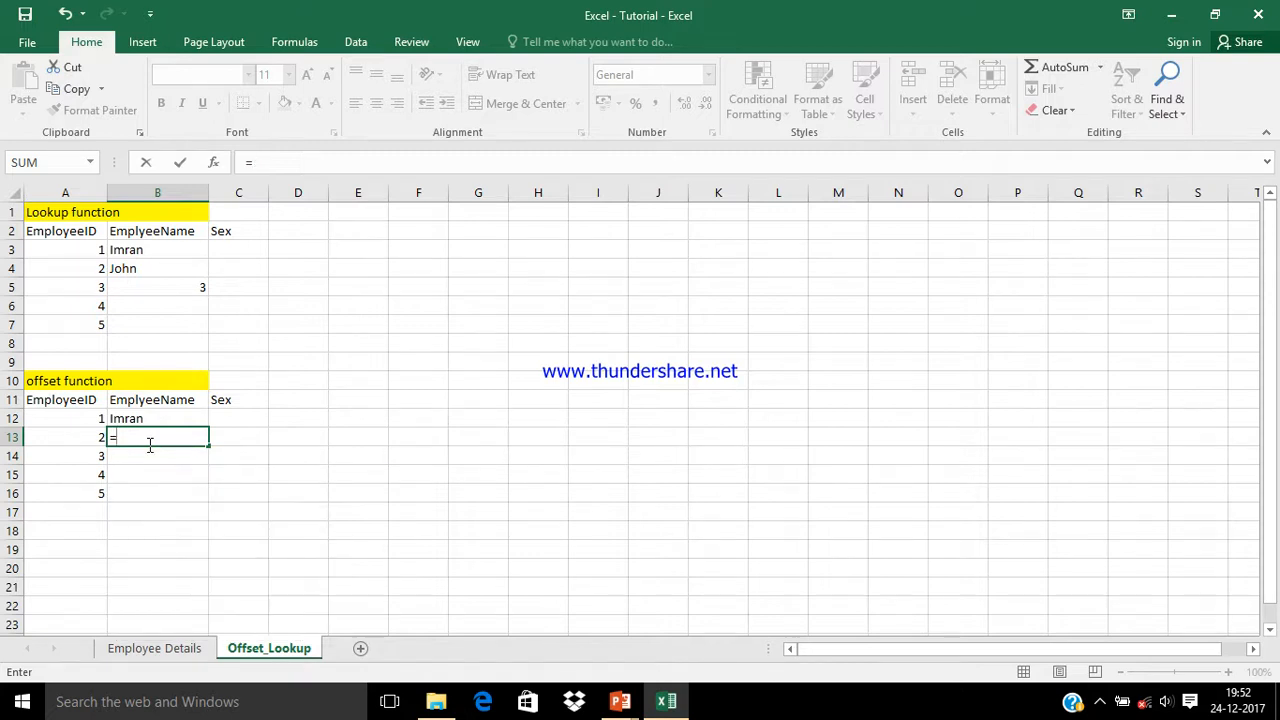
{"action": "type", "text": "off"}
{"action": "key", "text": "Tab"}
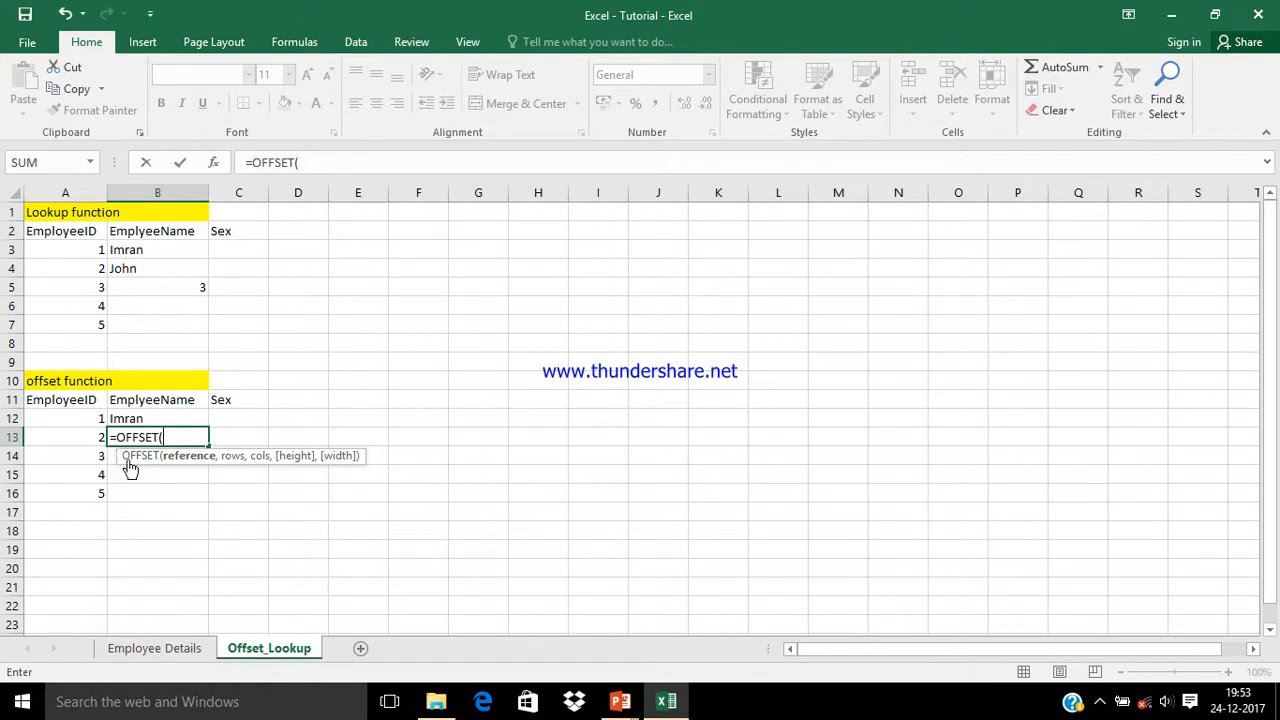
{"action": "left_click", "coordinate": [155, 648]}
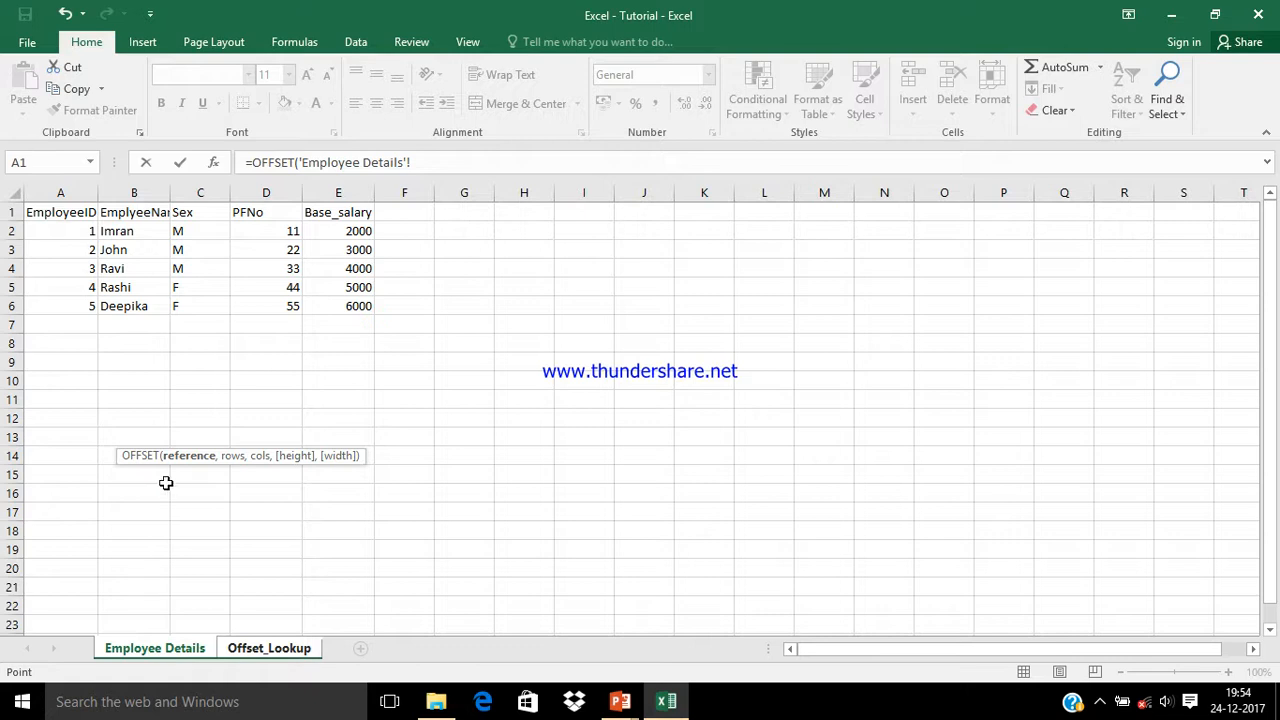
{"action": "left_click", "coordinate": [141, 218]}
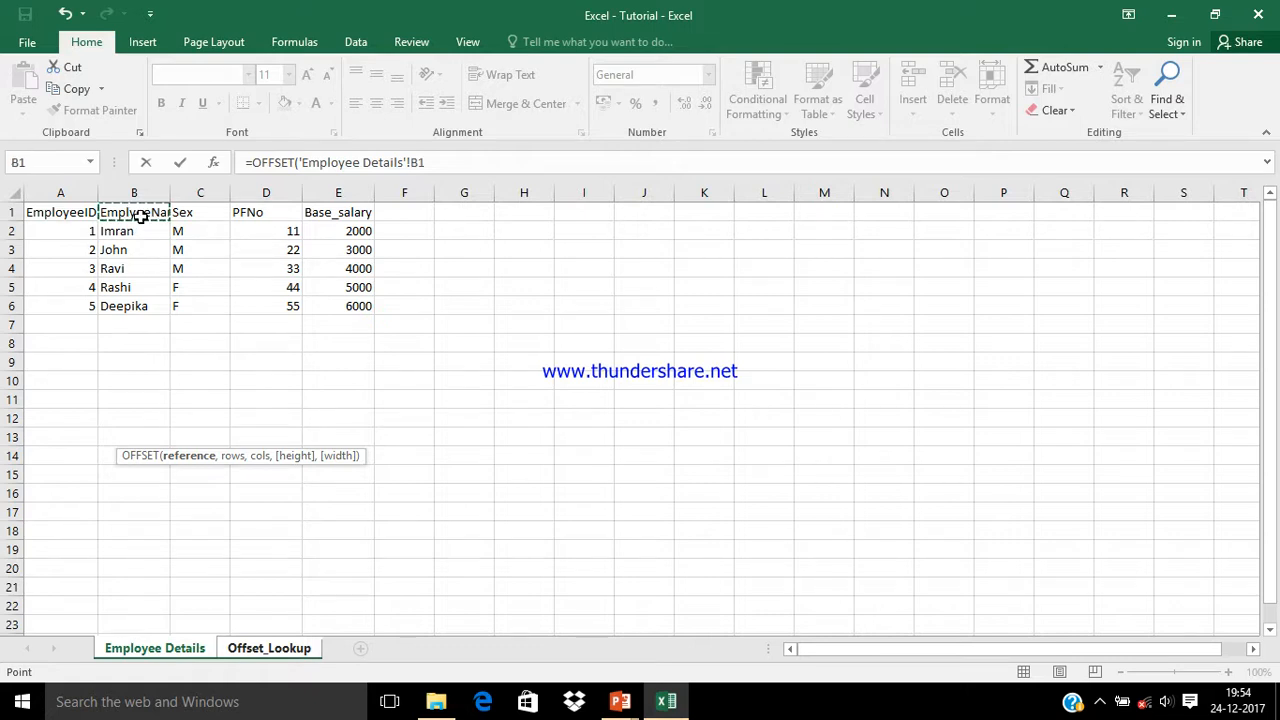
{"action": "type", "text": ","}
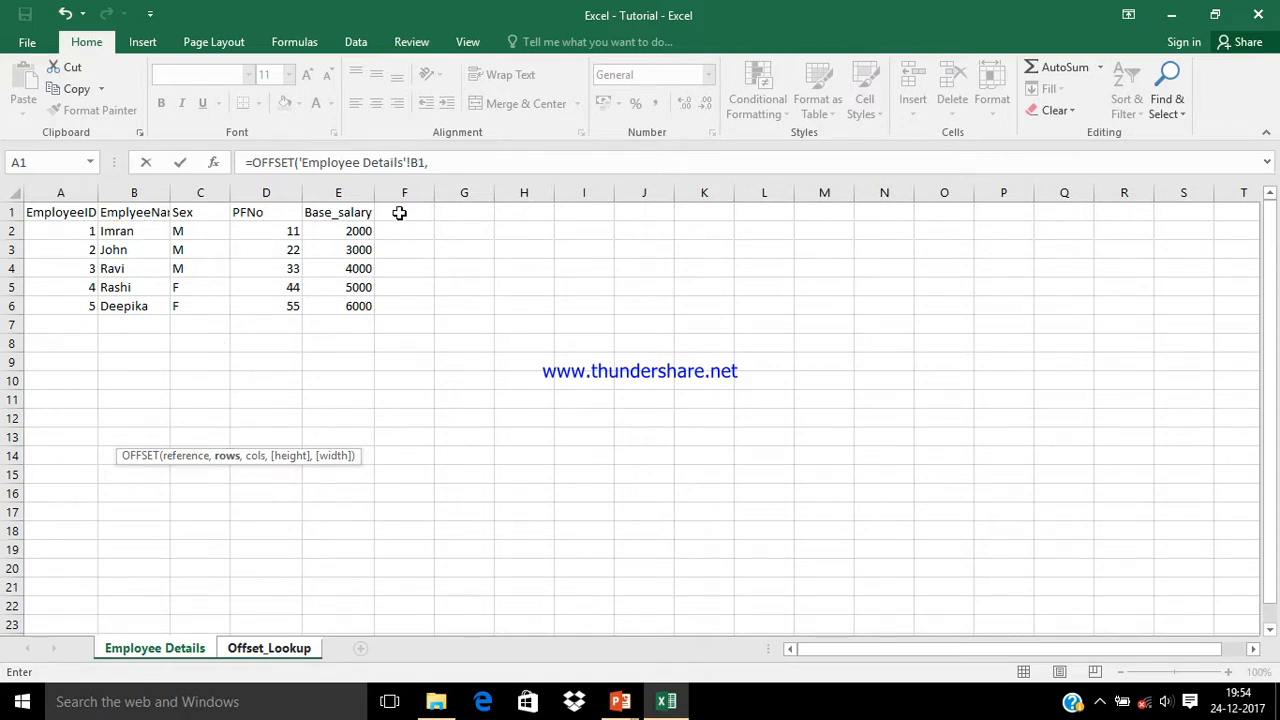
Use a MATCH function as the OFFSET rows argument, with Offset_Lookup!A13 as its lookup value
{"action": "type", "text": "mat"}
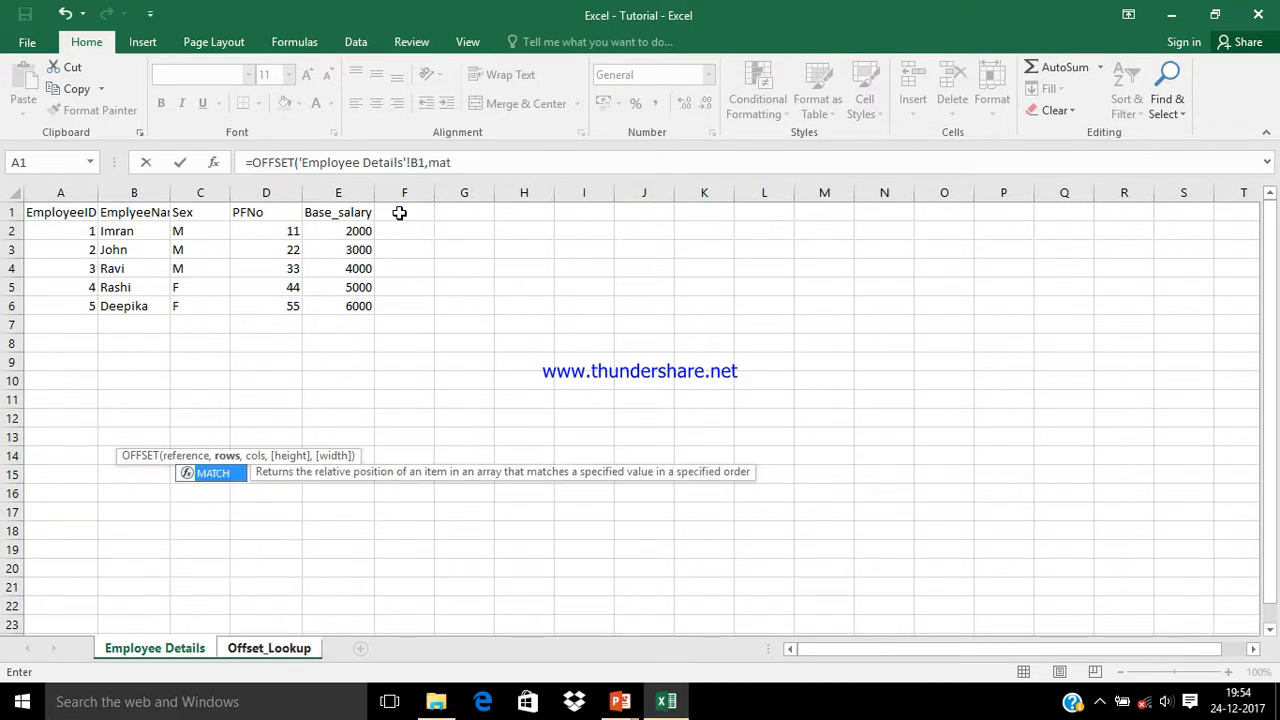
{"action": "key", "text": "Tab"}
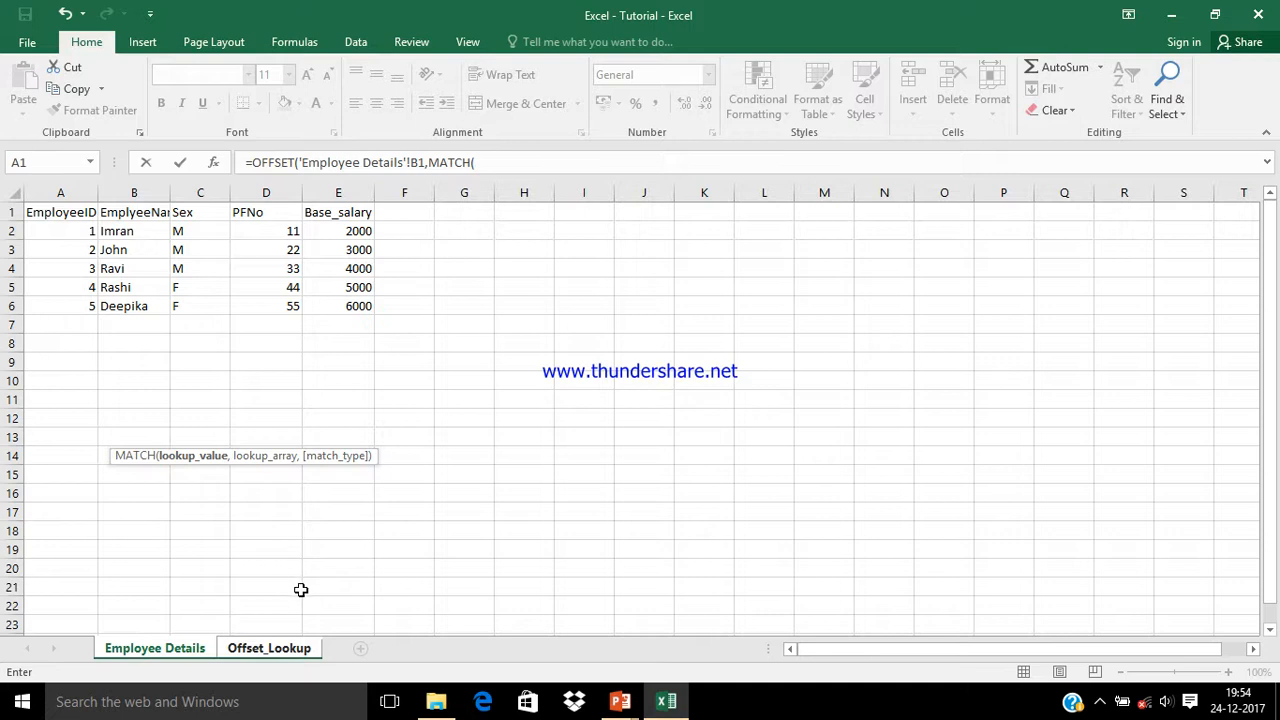
{"action": "left_click", "coordinate": [275, 650]}
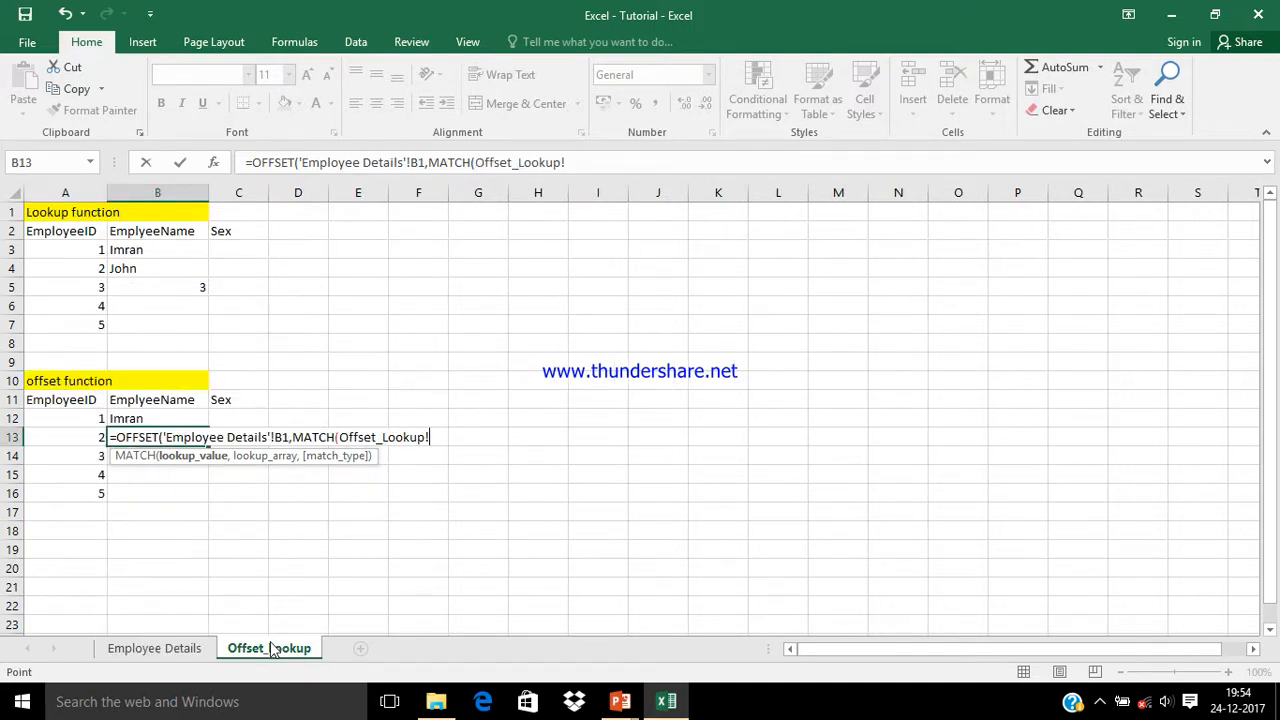
{"action": "left_click", "coordinate": [102, 440]}
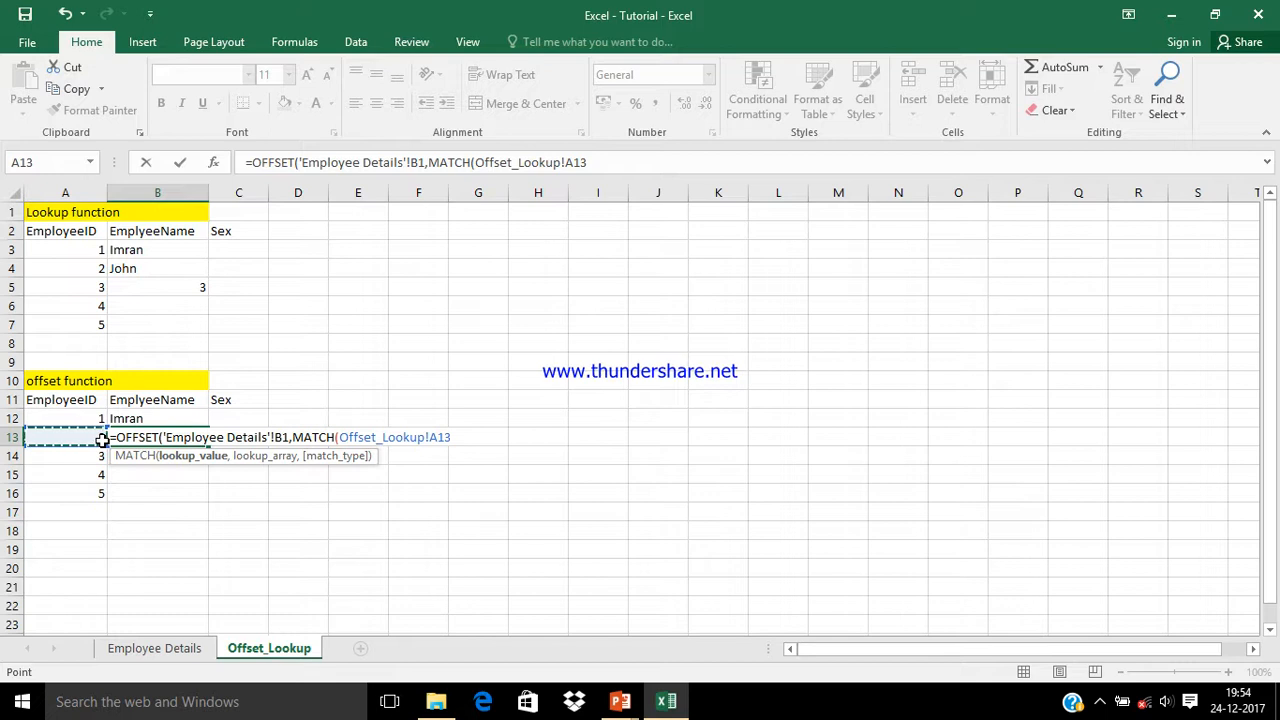
{"action": "type", "text": ","}
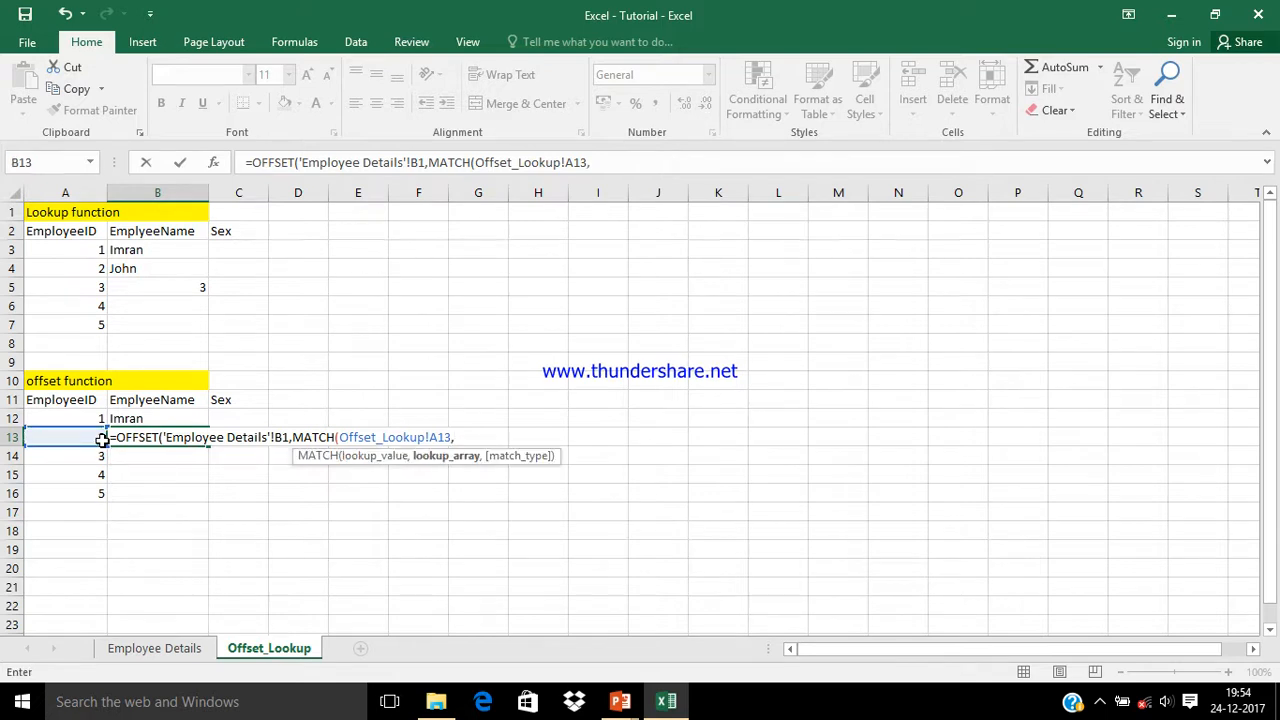
Give MATCH the lookup array A2:A6 on the Employee Details sheet with match type 0, and close the function
{"action": "left_click", "coordinate": [175, 650]}
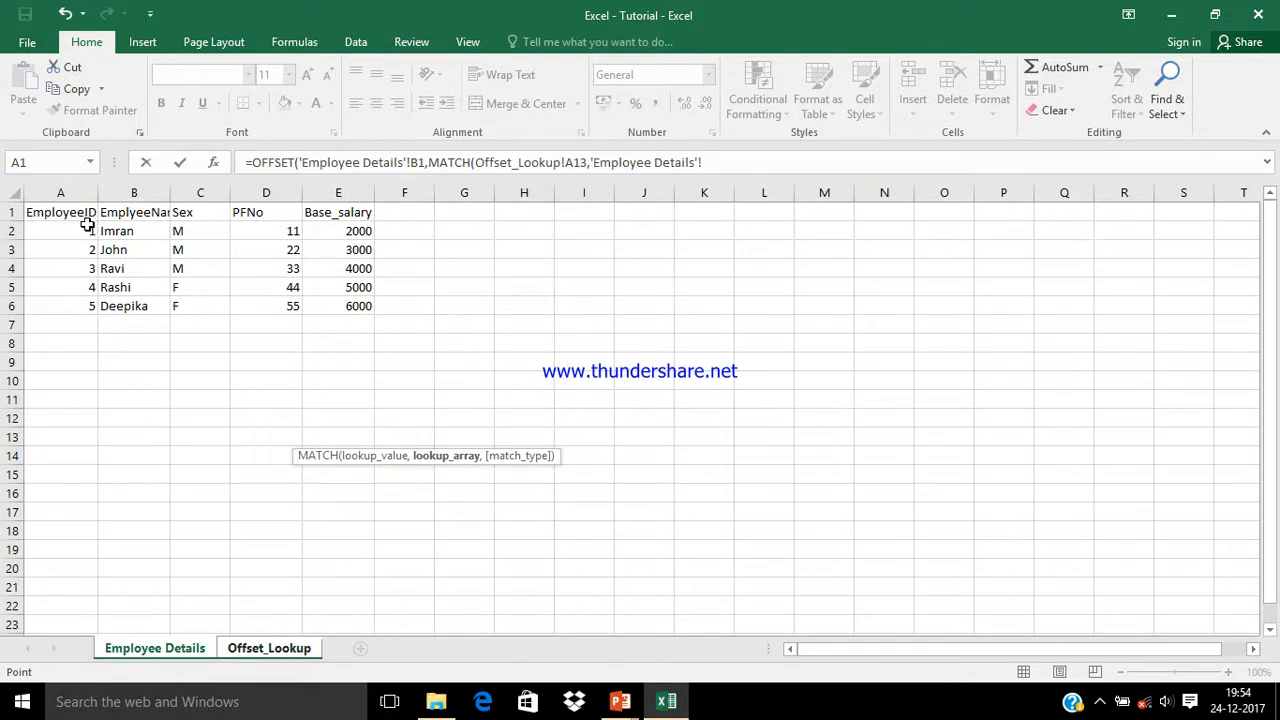
{"action": "left_click", "coordinate": [88, 226]}
{"action": "key", "text": "shift+Down"}
{"action": "key", "text": "shift+Down"}
{"action": "key", "text": "shift+Down"}
{"action": "key", "text": "shift+Down"}
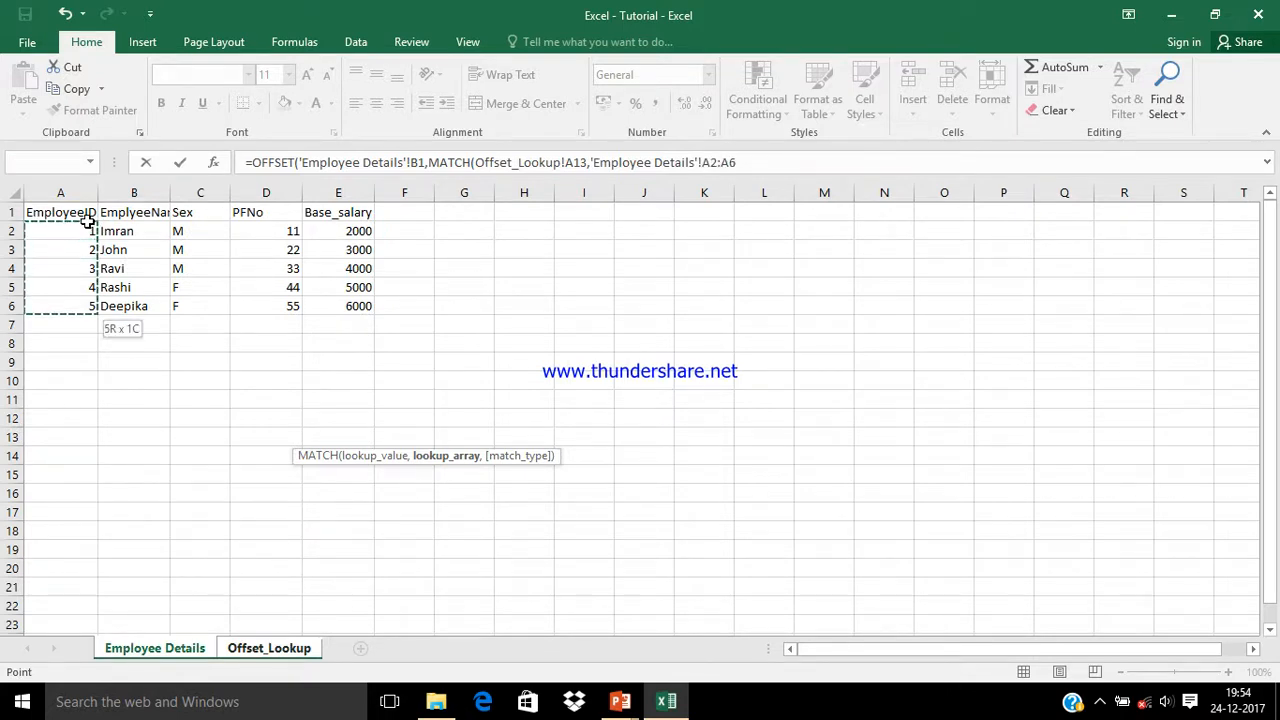
{"action": "type", "text": ",0"}
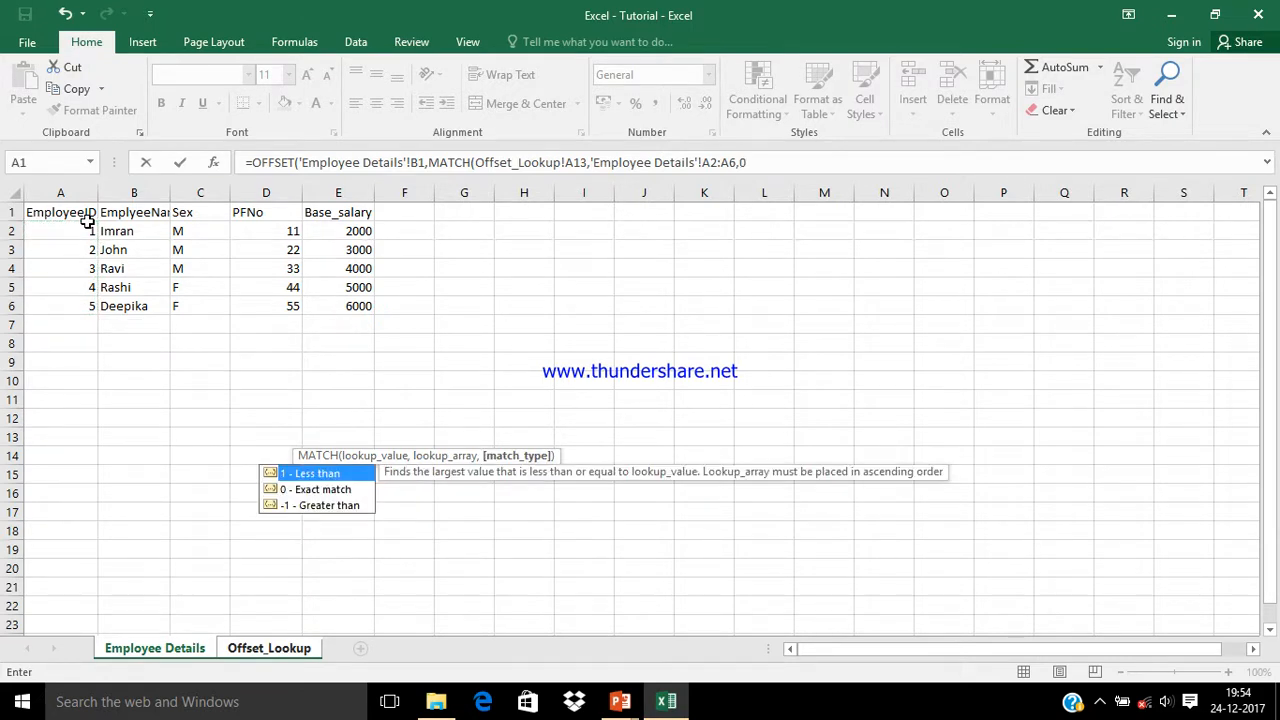
{"action": "type", "text": "),"}
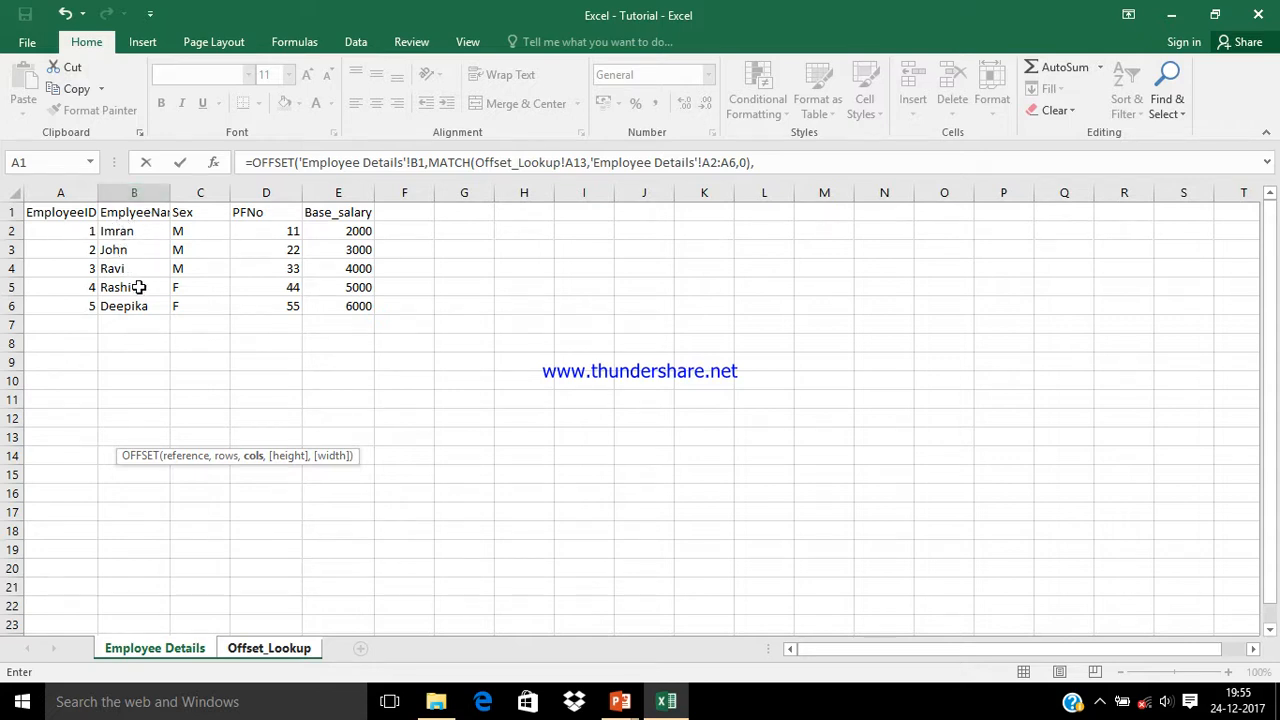
Complete the OFFSET formula in B13 with a column offset of 0 and enter it
{"action": "left_click", "coordinate": [774, 172]}
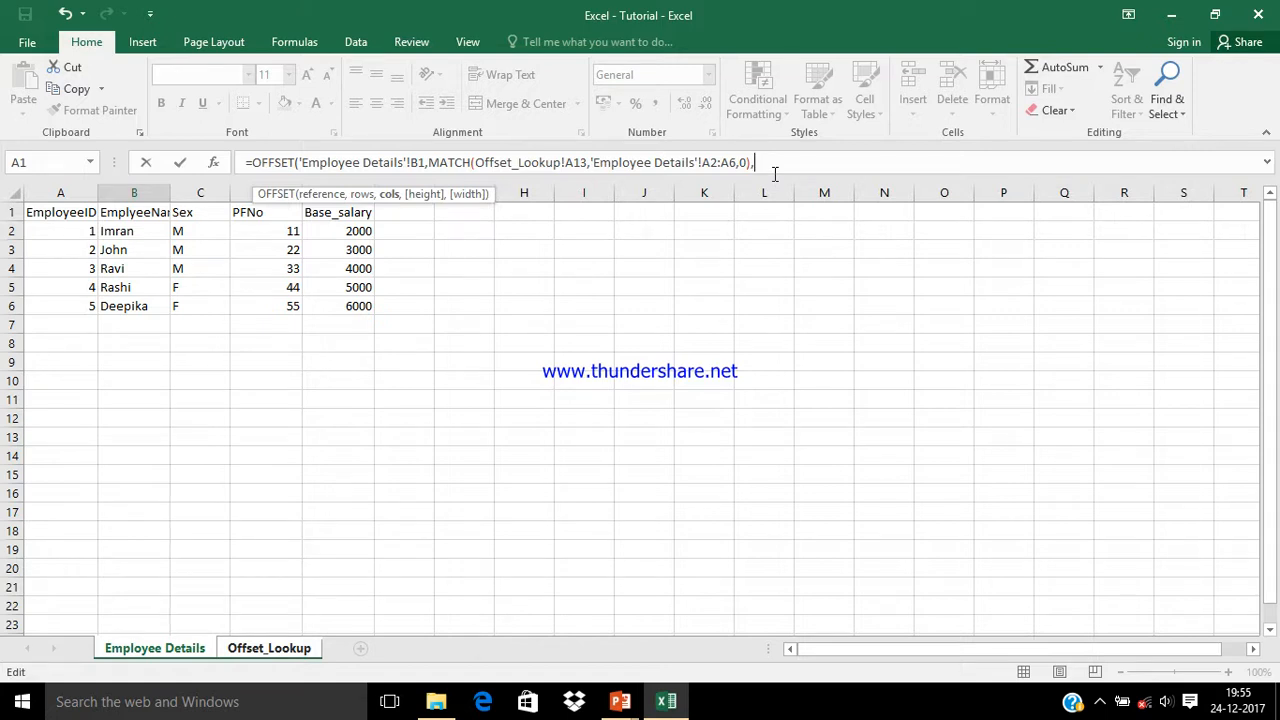
{"action": "type", "text": "0"}
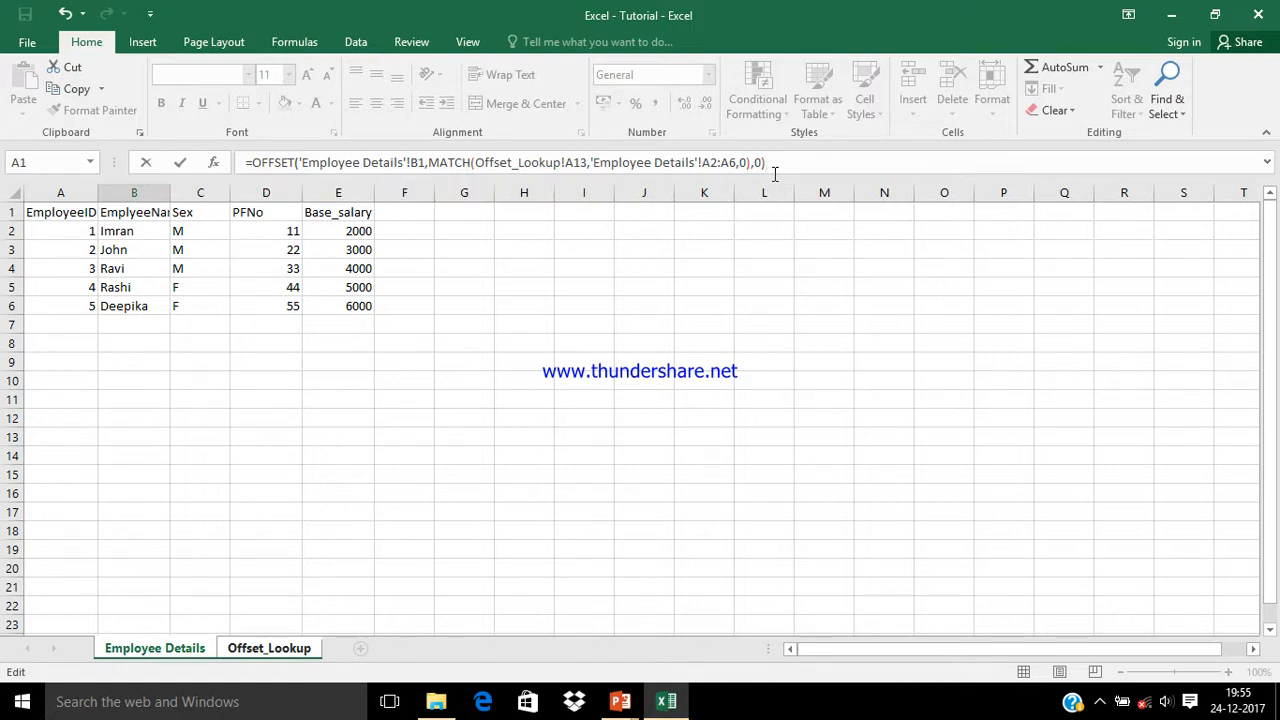
{"action": "key", "text": "Return"}
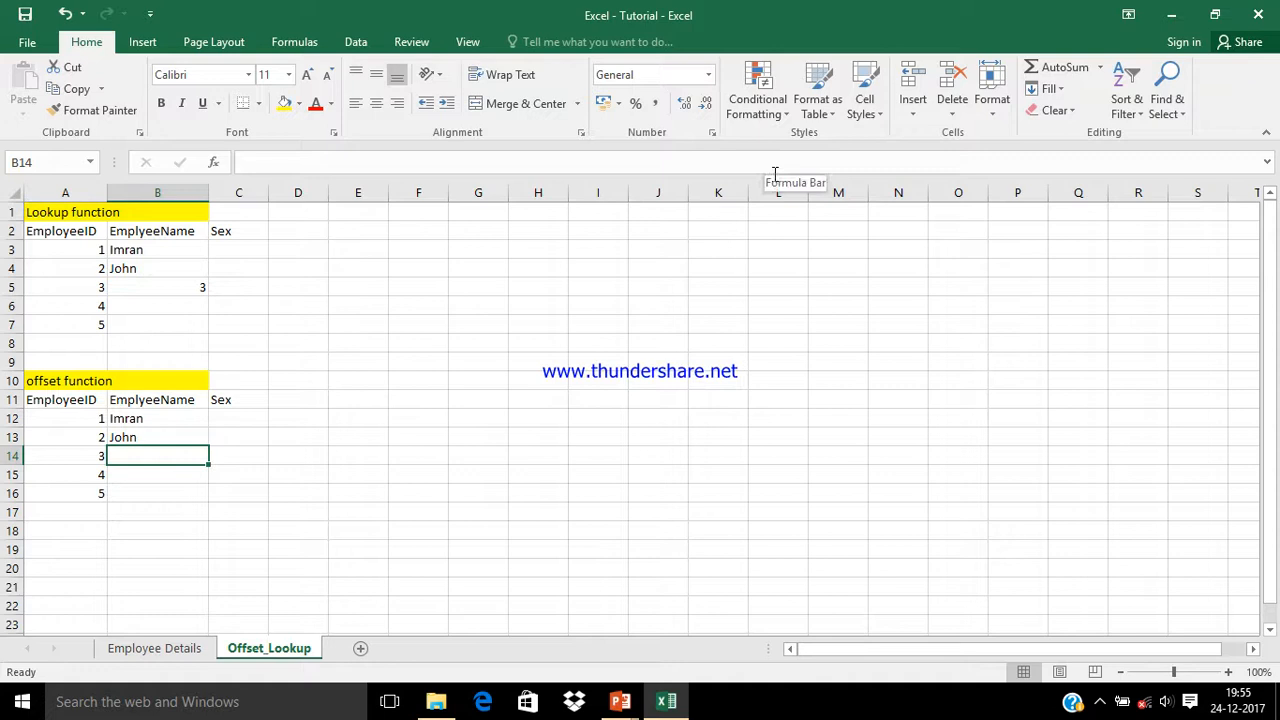
Change the column offset in the B13 OFFSET formula to 1
{"action": "key", "text": "Up"}
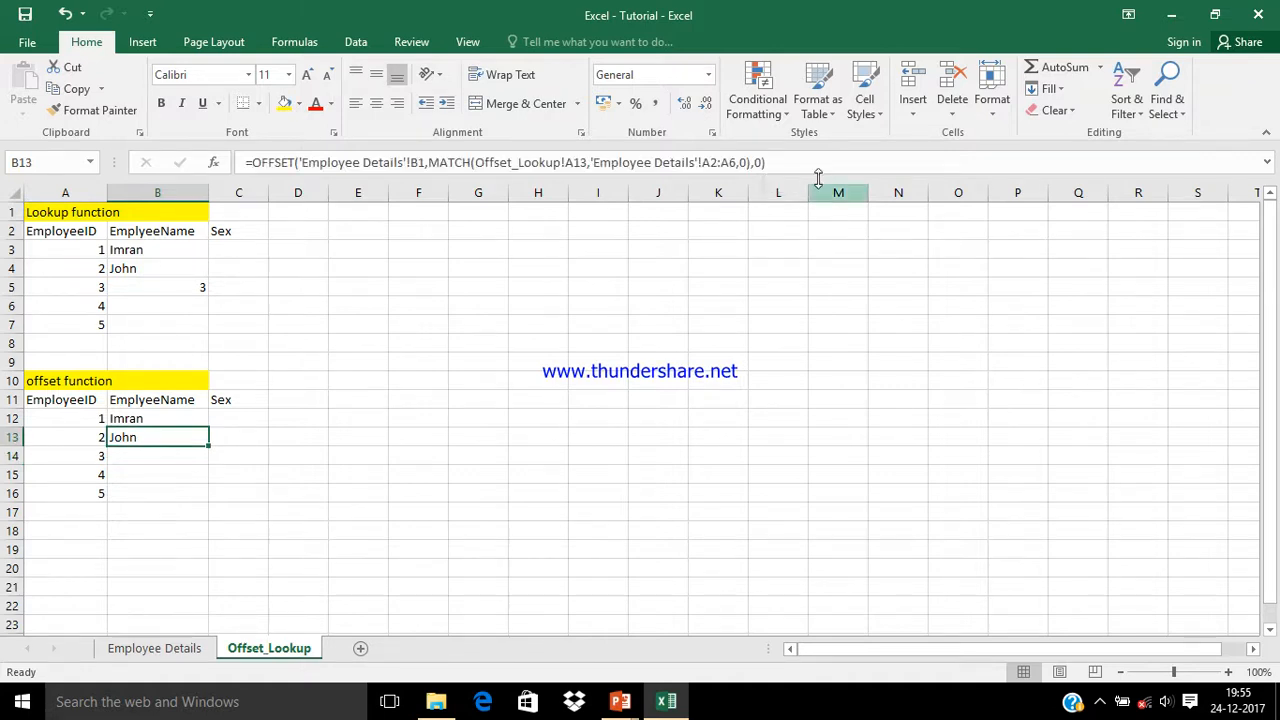
{"action": "left_click", "coordinate": [763, 163]}
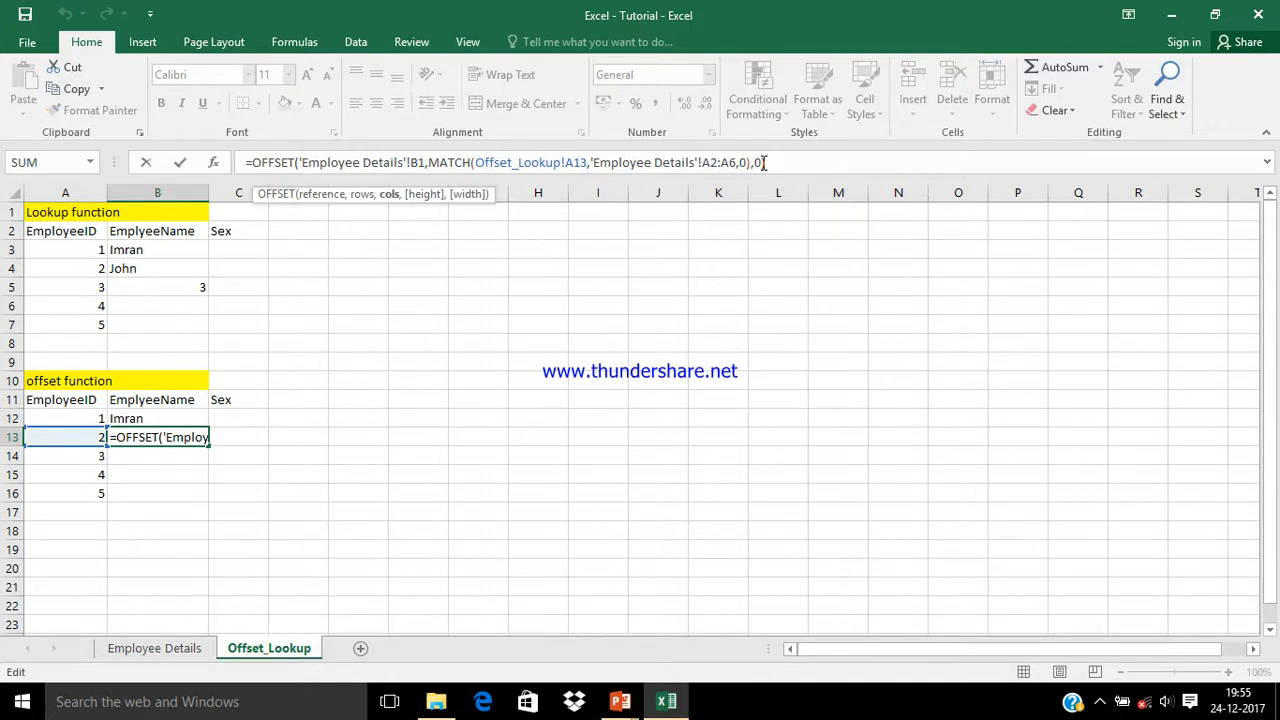
{"action": "key", "text": "BackSpace"}
{"action": "type", "text": ")"}
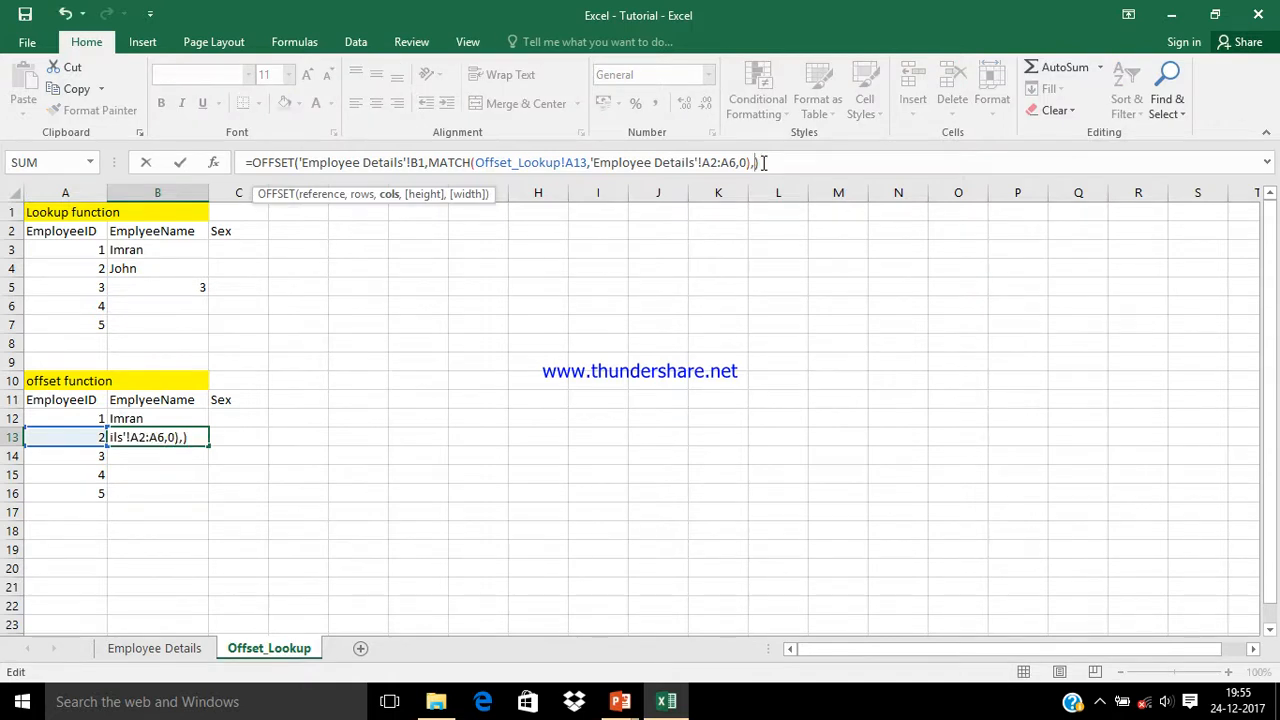
{"action": "type", "text": "1"}
{"action": "key", "text": "Return"}
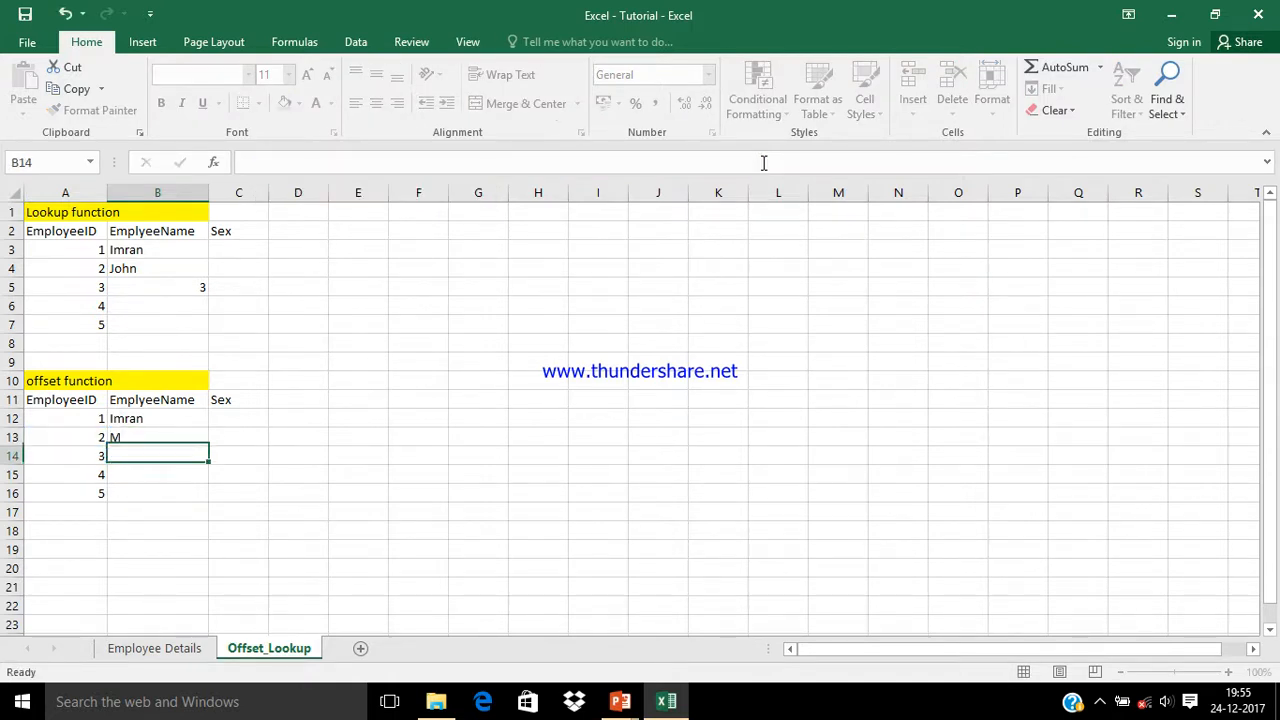
Set the column offset in the B13 OFFSET formula to -1
{"action": "key", "text": "Up"}
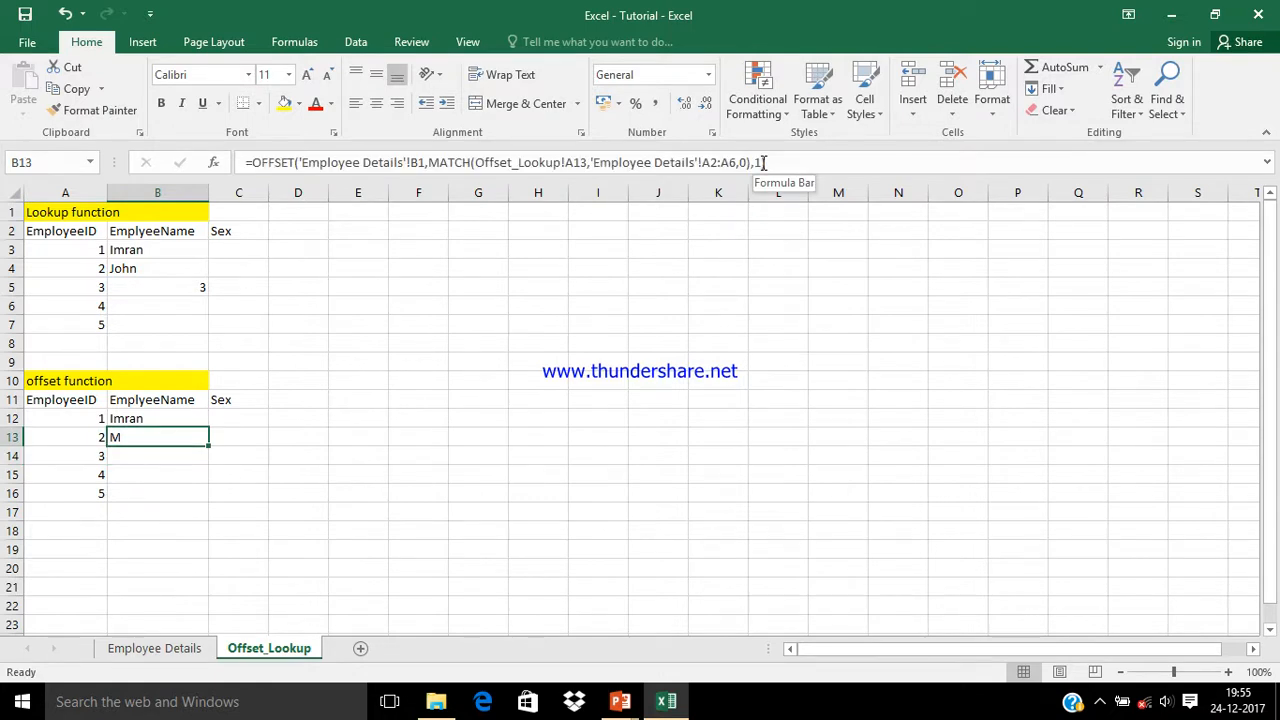
{"action": "left_click", "coordinate": [763, 162]}
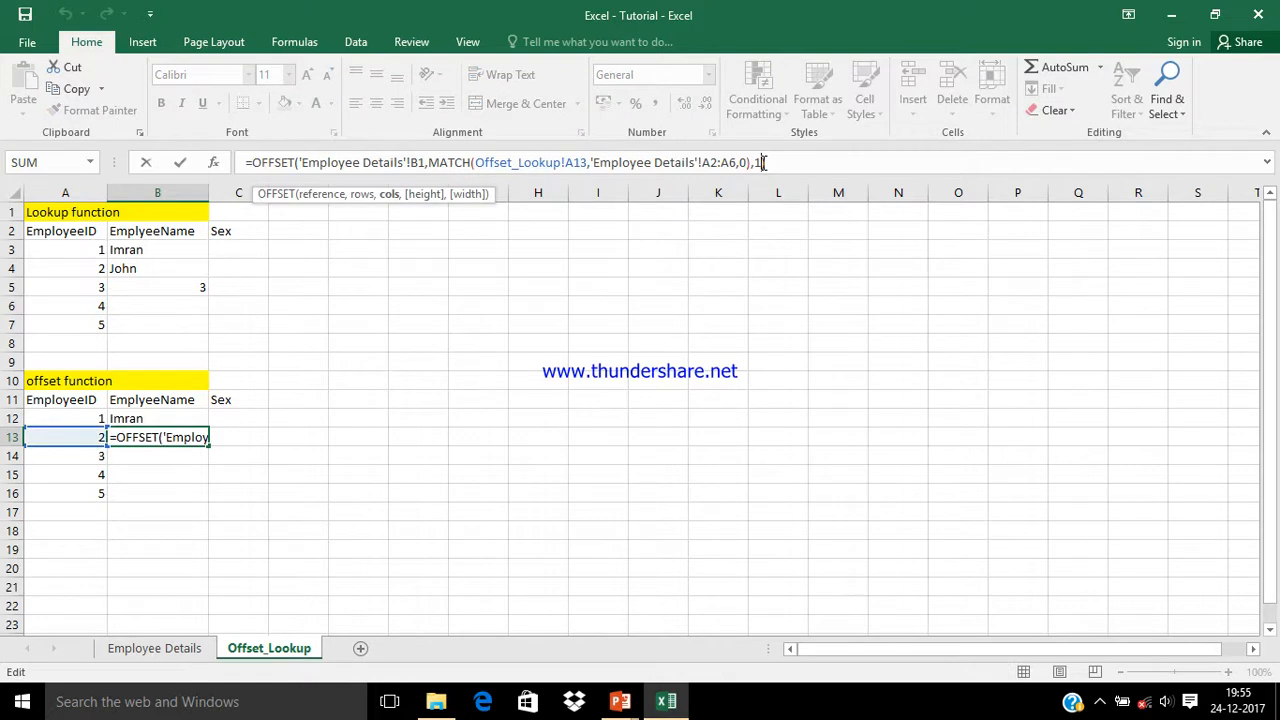
{"action": "key", "text": "BackSpace"}
{"action": "type", "text": "-1"}
{"action": "key", "text": "Return"}
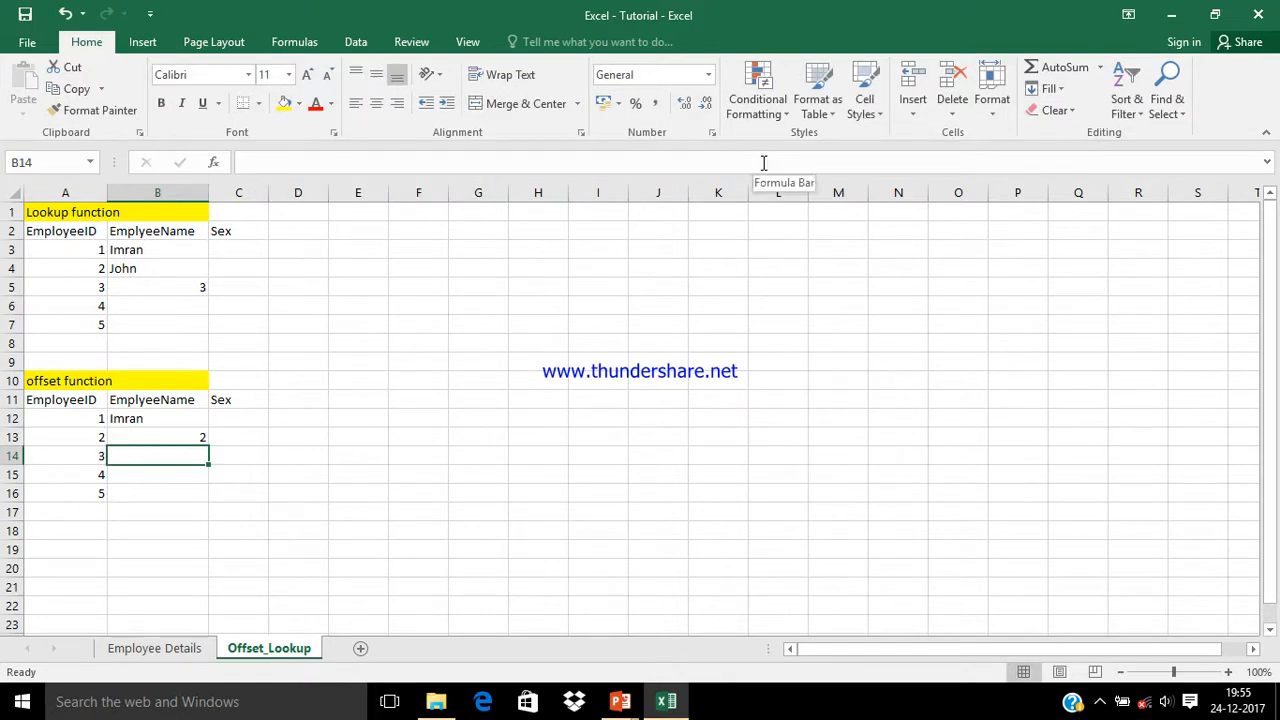
Trace the B13 formula's row and column offsets from reference cell B1 through the name column on the Employee Details sheet
{"action": "key", "text": "Up"}
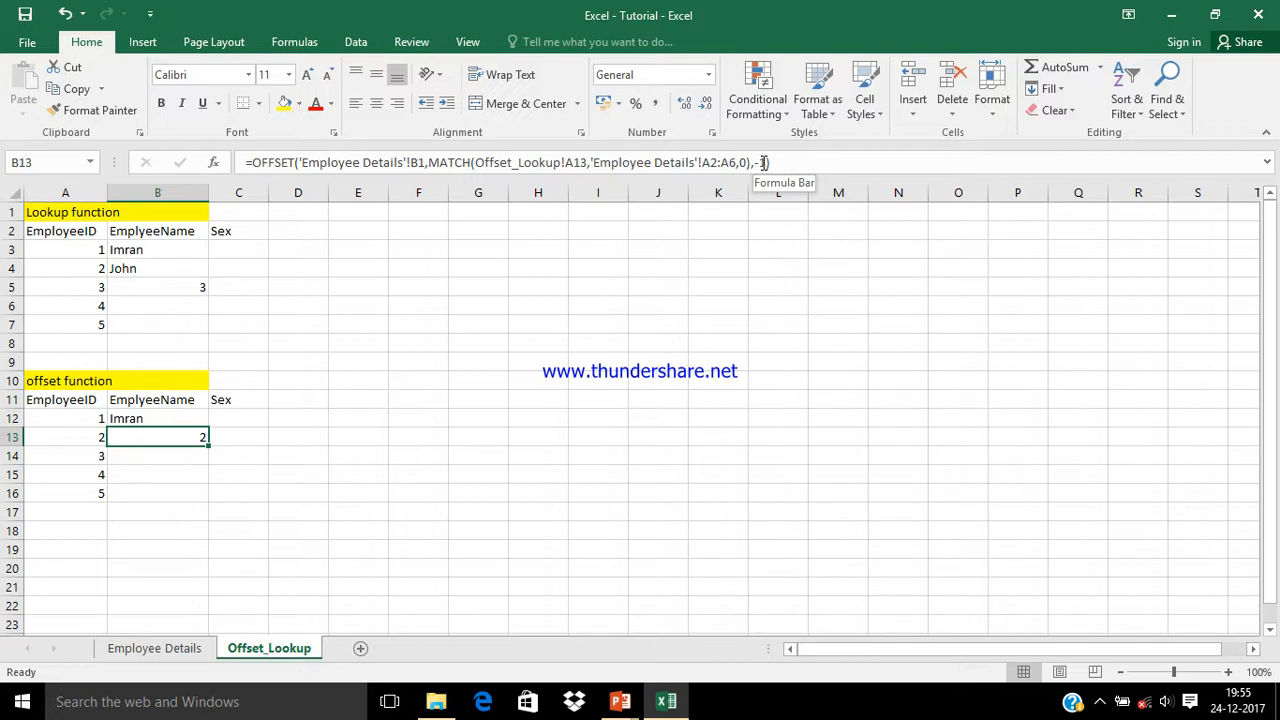
{"action": "left_click", "coordinate": [200, 650]}
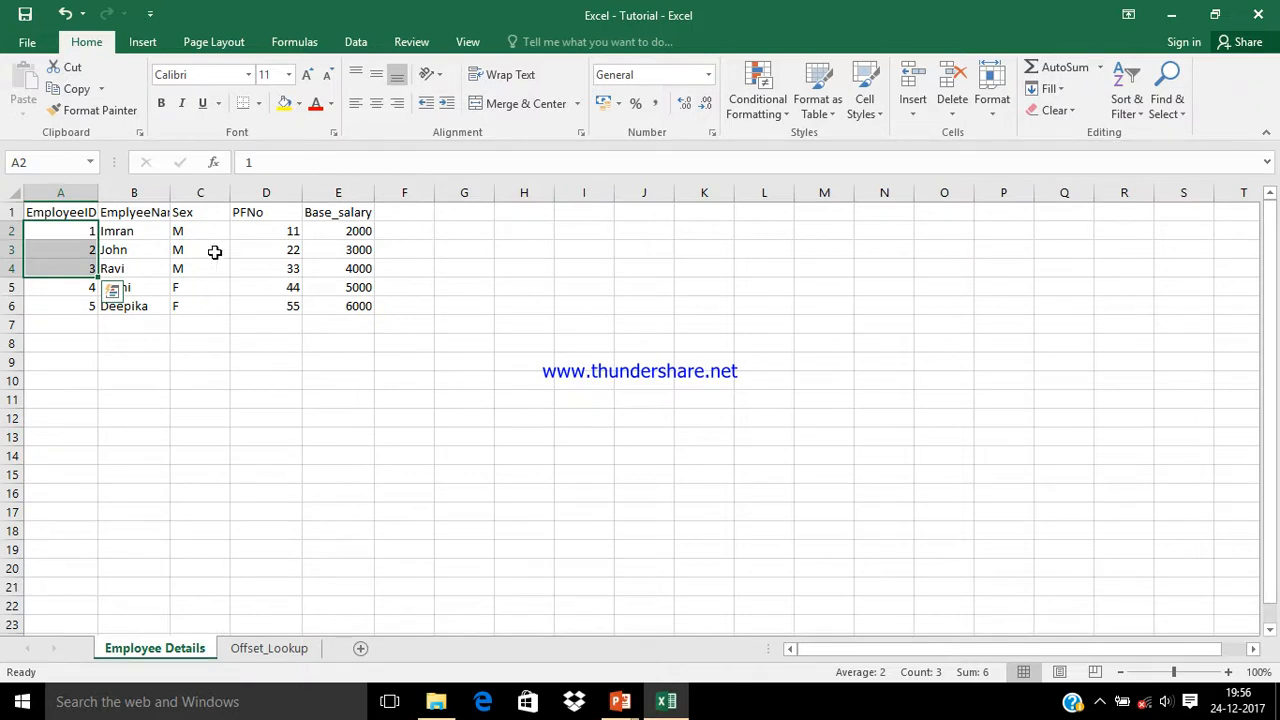
{"action": "left_click", "coordinate": [166, 218]}
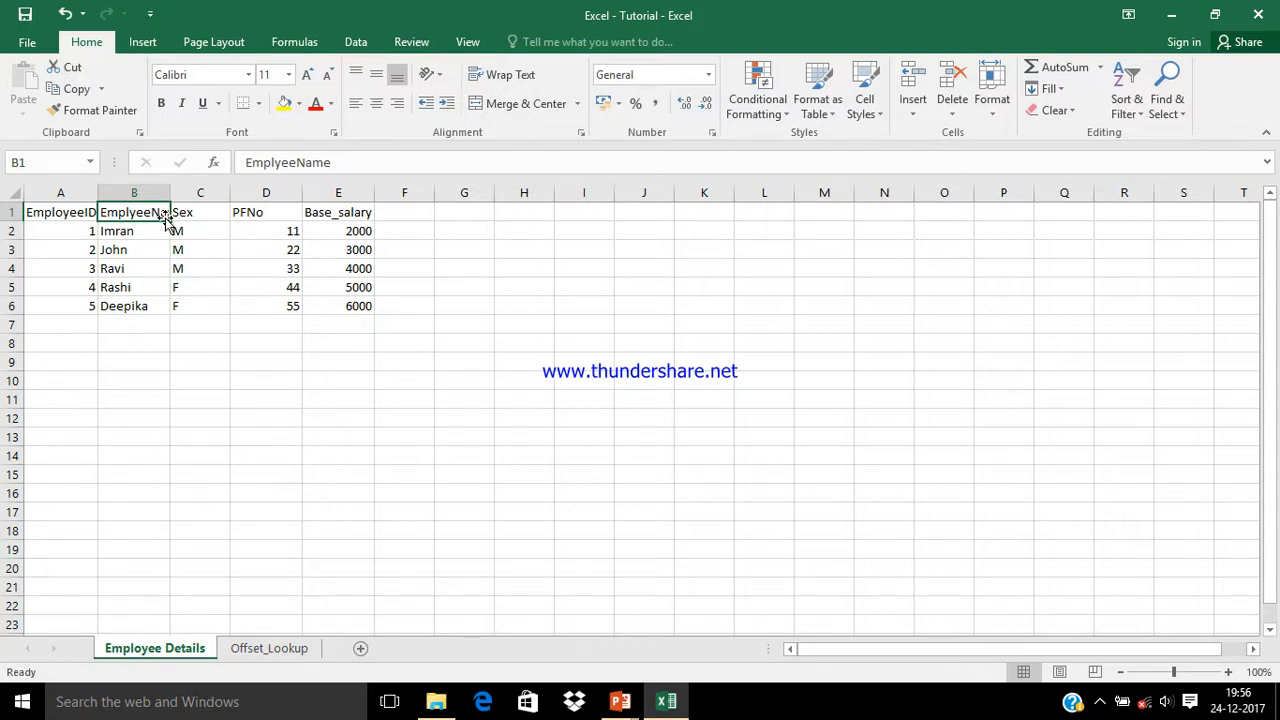
{"action": "left_click", "coordinate": [135, 249]}
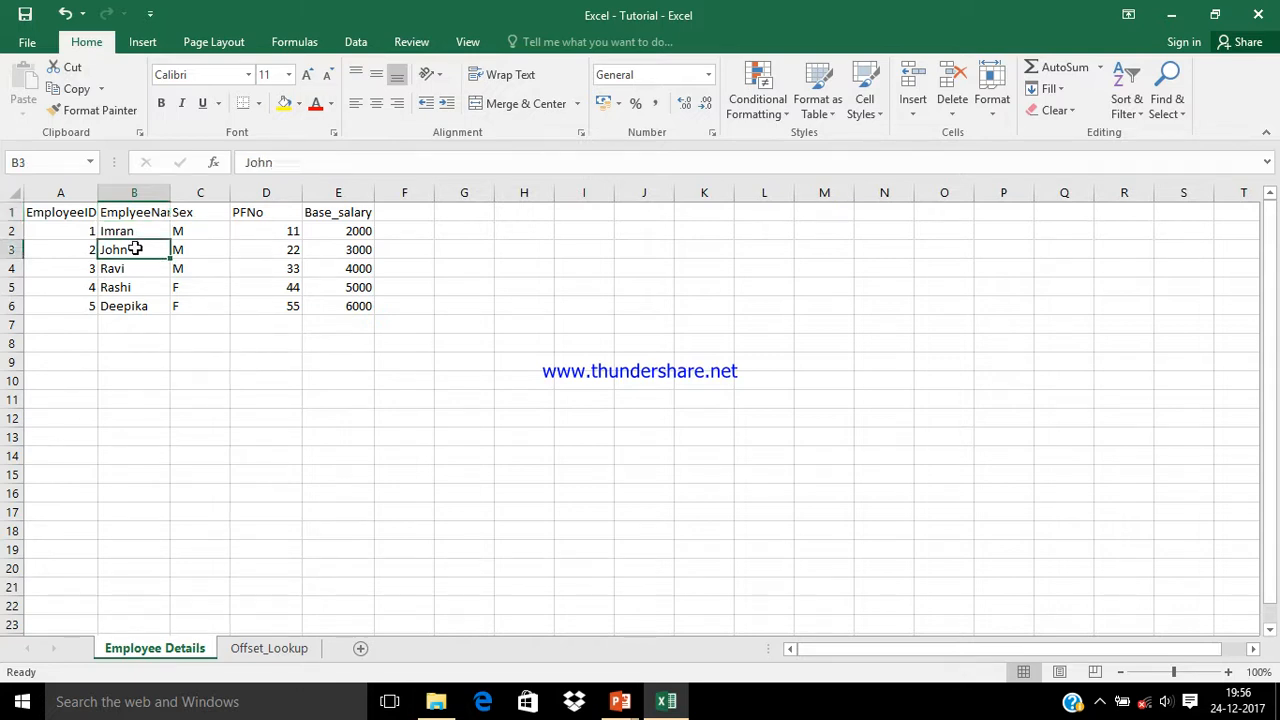
{"action": "left_click", "coordinate": [236, 655]}
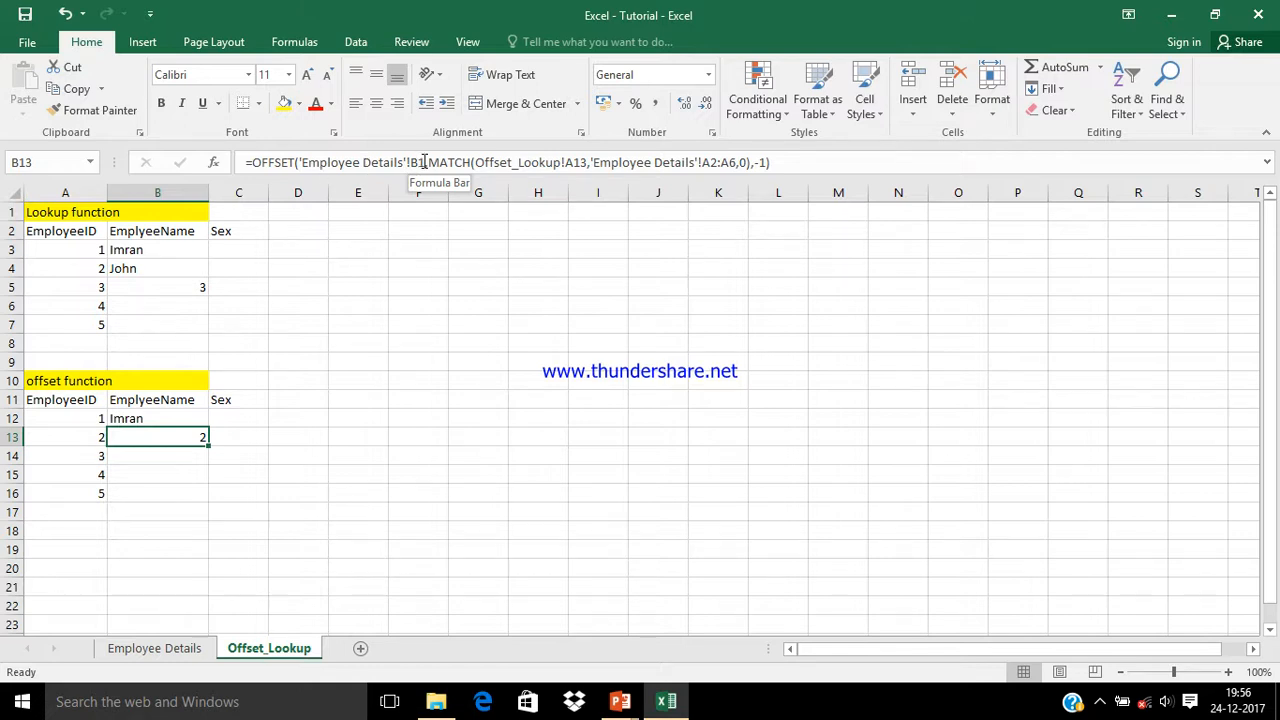
{"action": "left_click", "coordinate": [196, 649]}
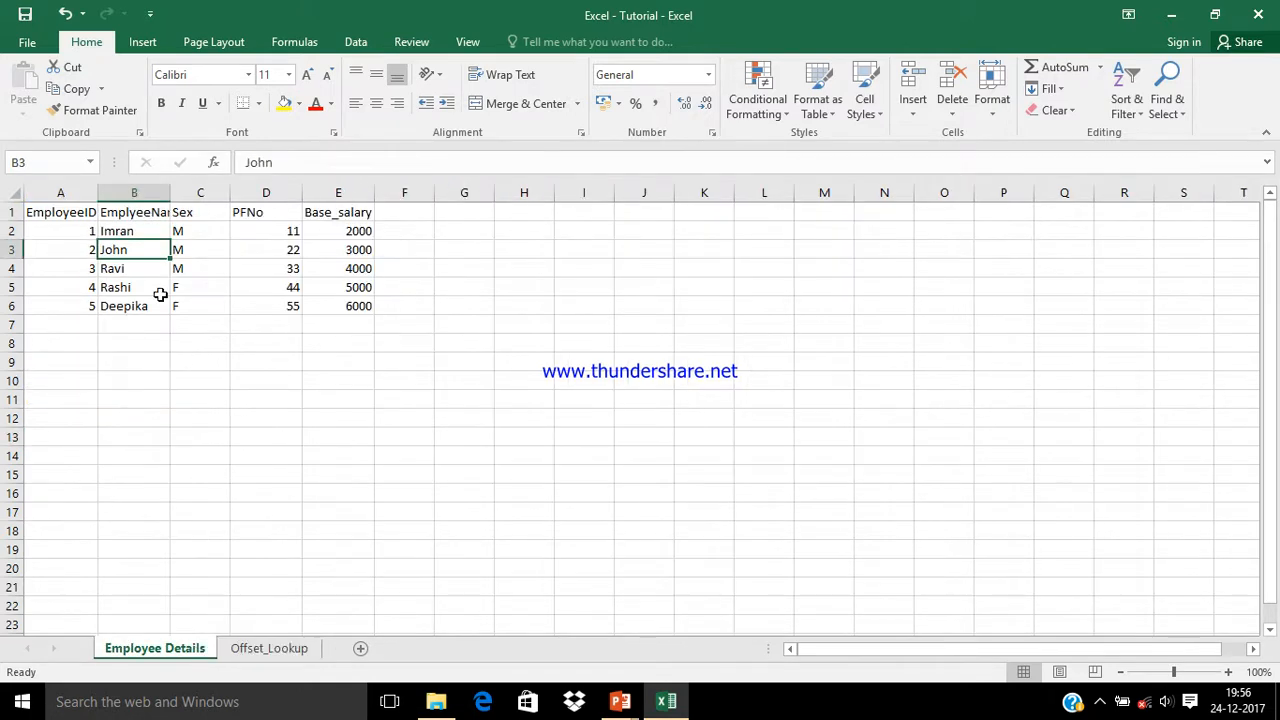
{"action": "left_click", "coordinate": [140, 229]}
{"action": "left_click", "coordinate": [126, 252]}
{"action": "left_click", "coordinate": [245, 650]}
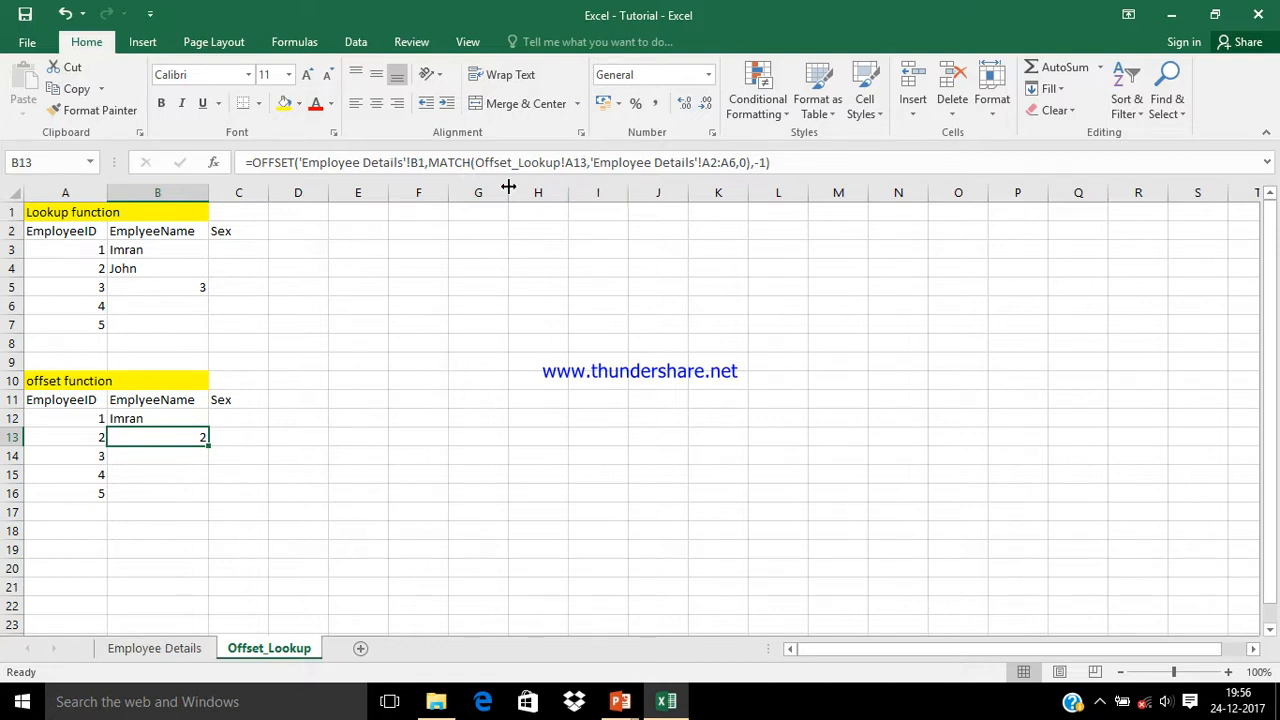
Change the reference cell in the B13 OFFSET formula to 'Employee Details'!B3, keeping the column offset at -1
{"action": "left_click", "coordinate": [424, 162]}
{"action": "type", "text": ","}
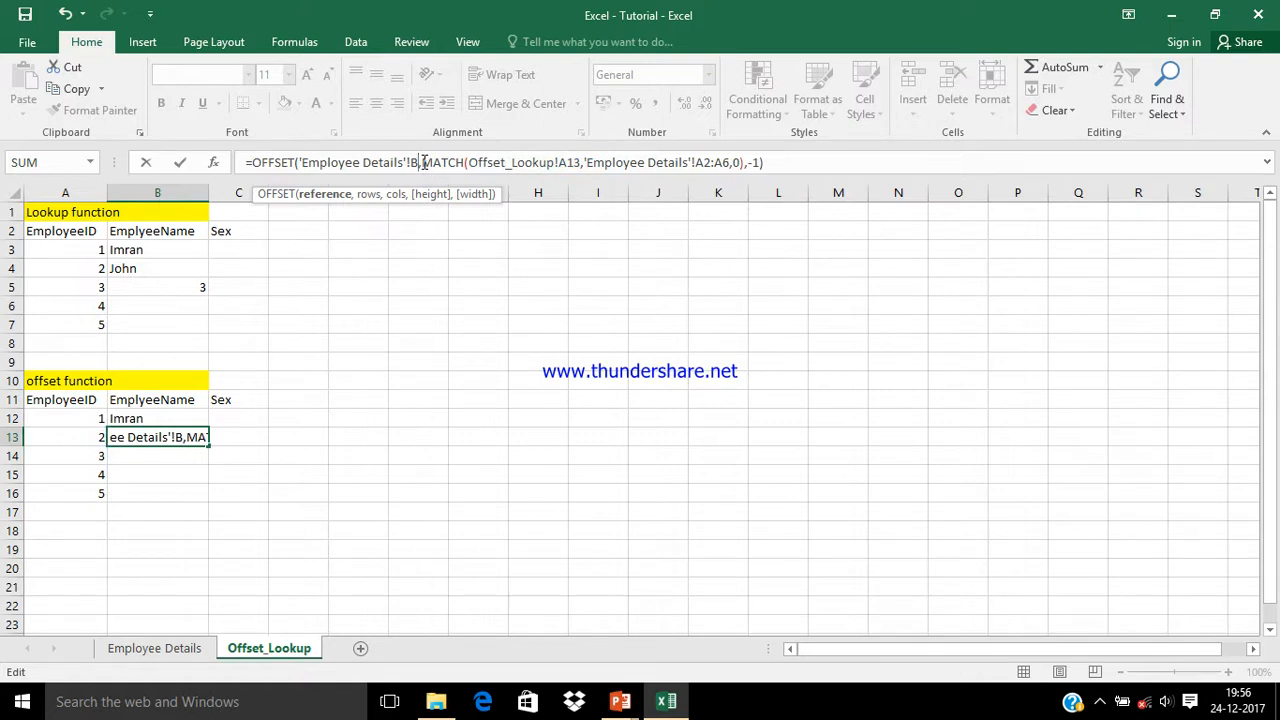
{"action": "type", "text": "3"}
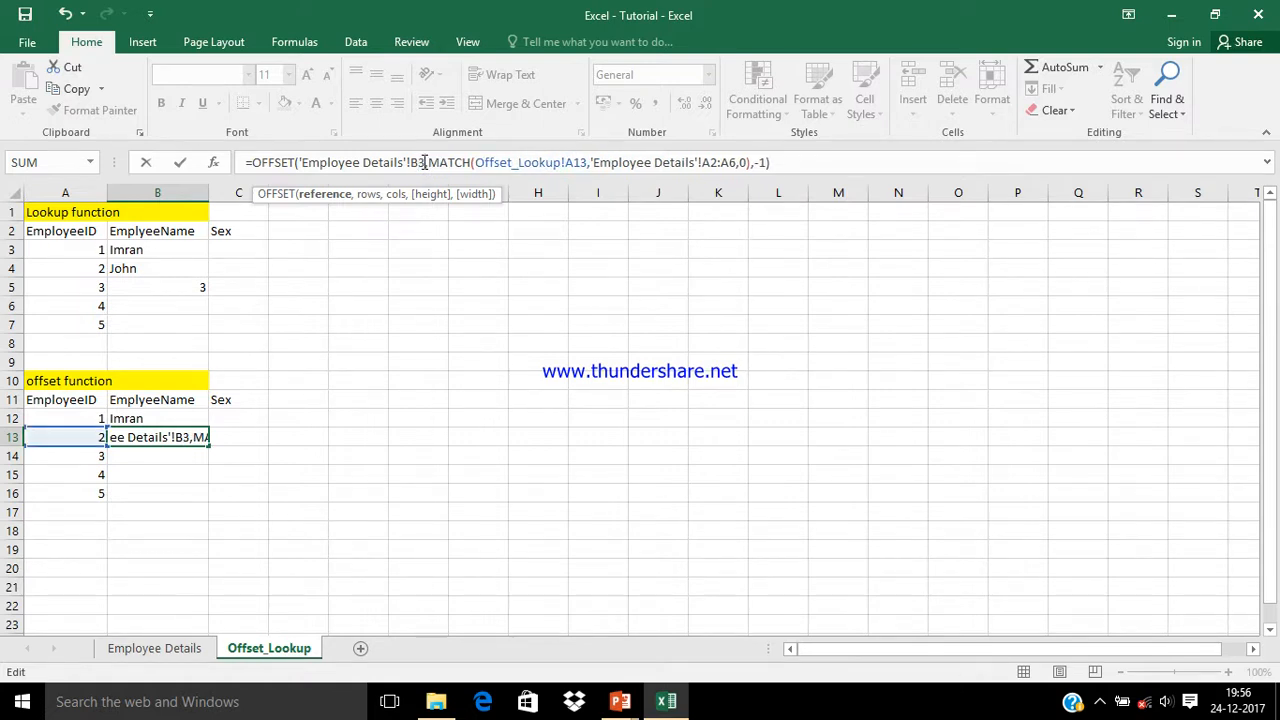
{"action": "left_click", "coordinate": [763, 162]}
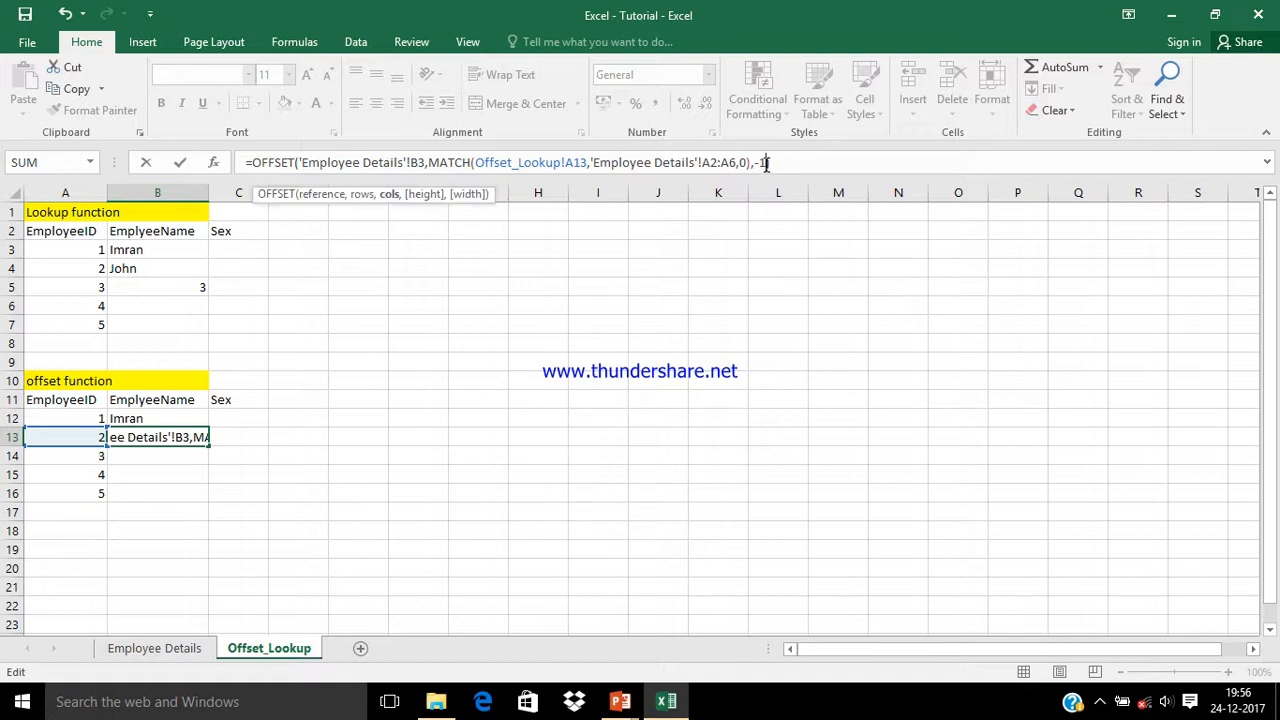
{"action": "type", "text": "),-1)"}
{"action": "key", "text": "Return"}
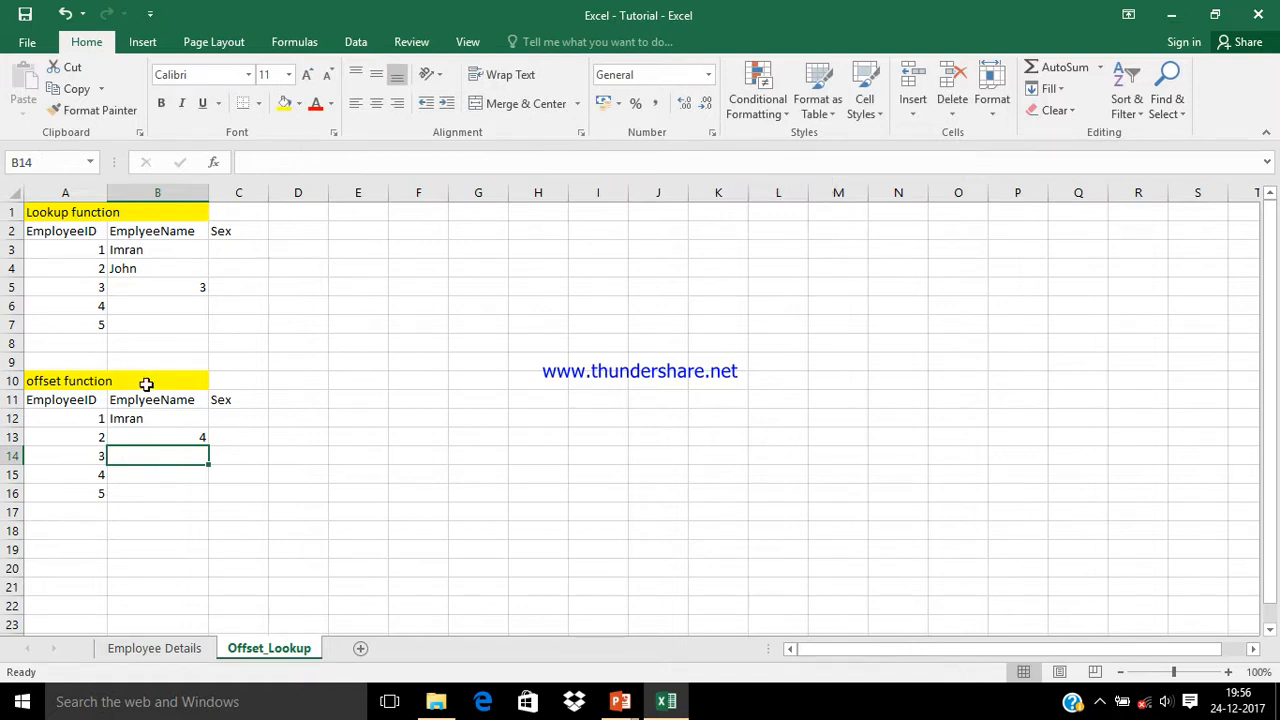
{"action": "left_click", "coordinate": [183, 424]}
{"action": "left_click", "coordinate": [182, 433]}
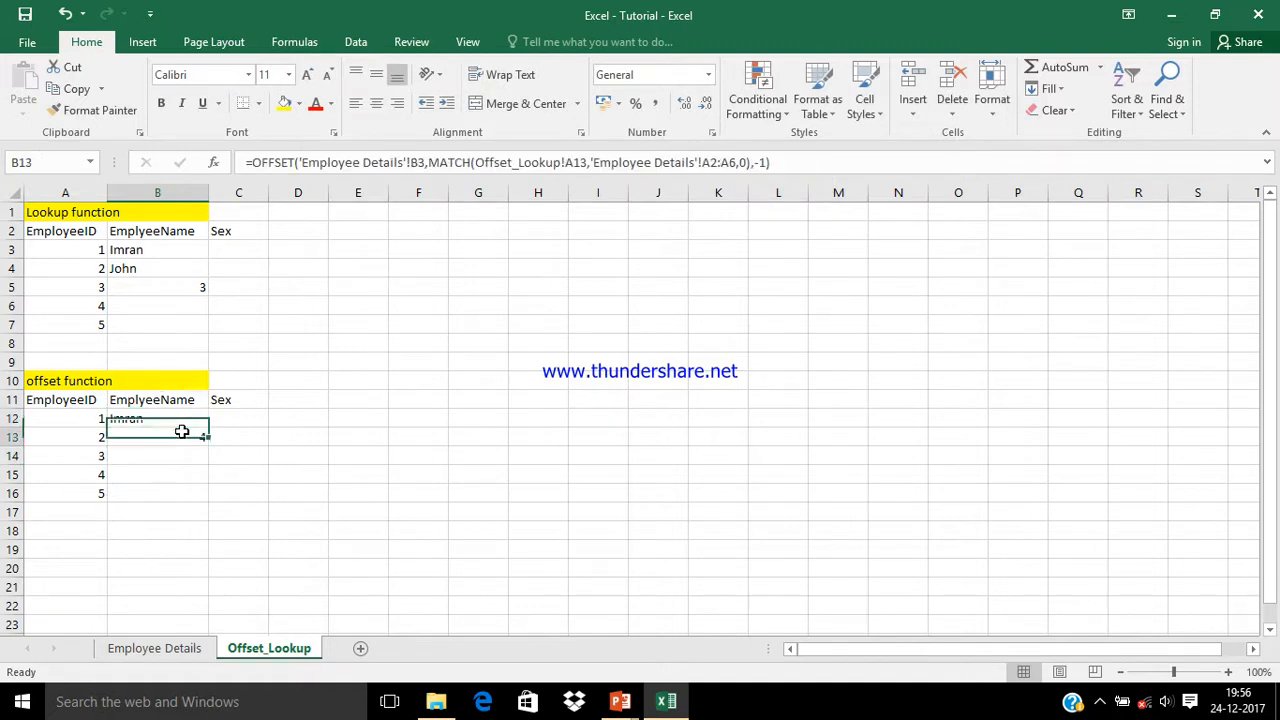
Trace the B13 formula's row and column offsets around reference cell B3 on the Employee Details sheet, and return to Offset_Lookup
{"action": "left_click", "coordinate": [163, 649]}
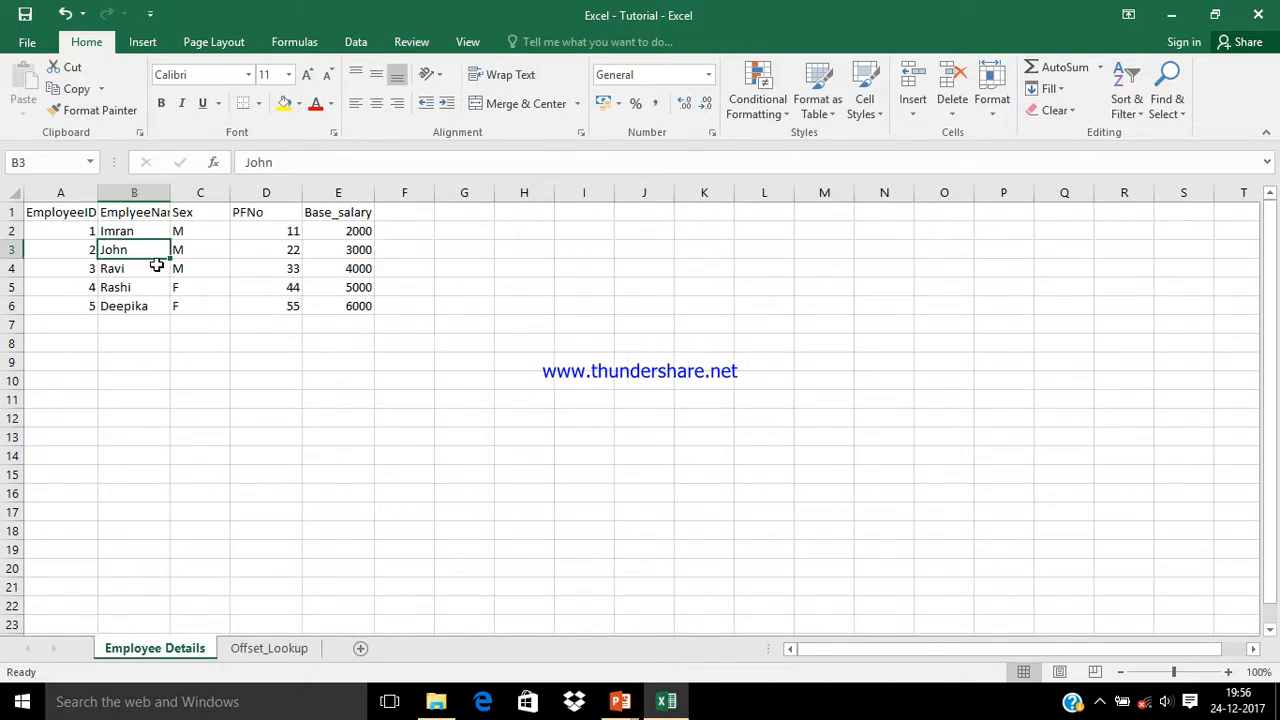
{"action": "key", "text": "Up"}
{"action": "key", "text": "Left"}
{"action": "key", "text": "Right"}
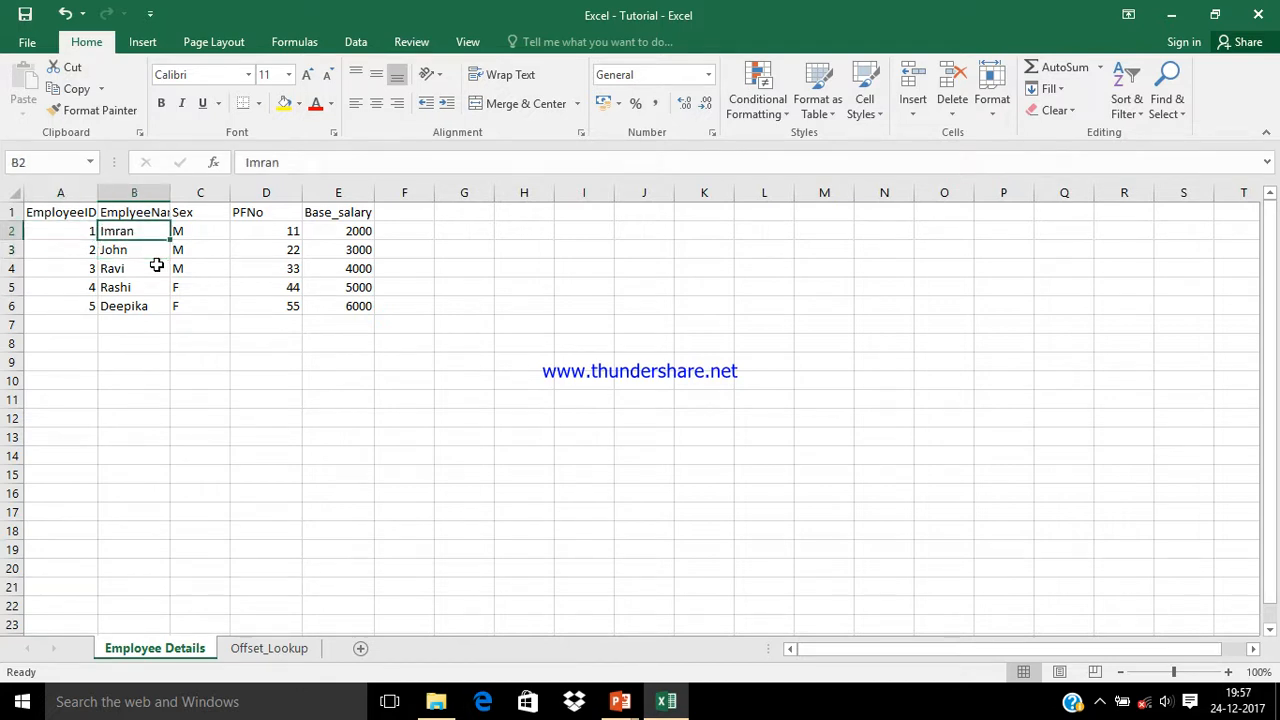
{"action": "key", "text": "Right"}
{"action": "key", "text": "Down"}
{"action": "key", "text": "Left"}
{"action": "key", "text": "Up"}
{"action": "key", "text": "Down"}
{"action": "key", "text": "Down"}
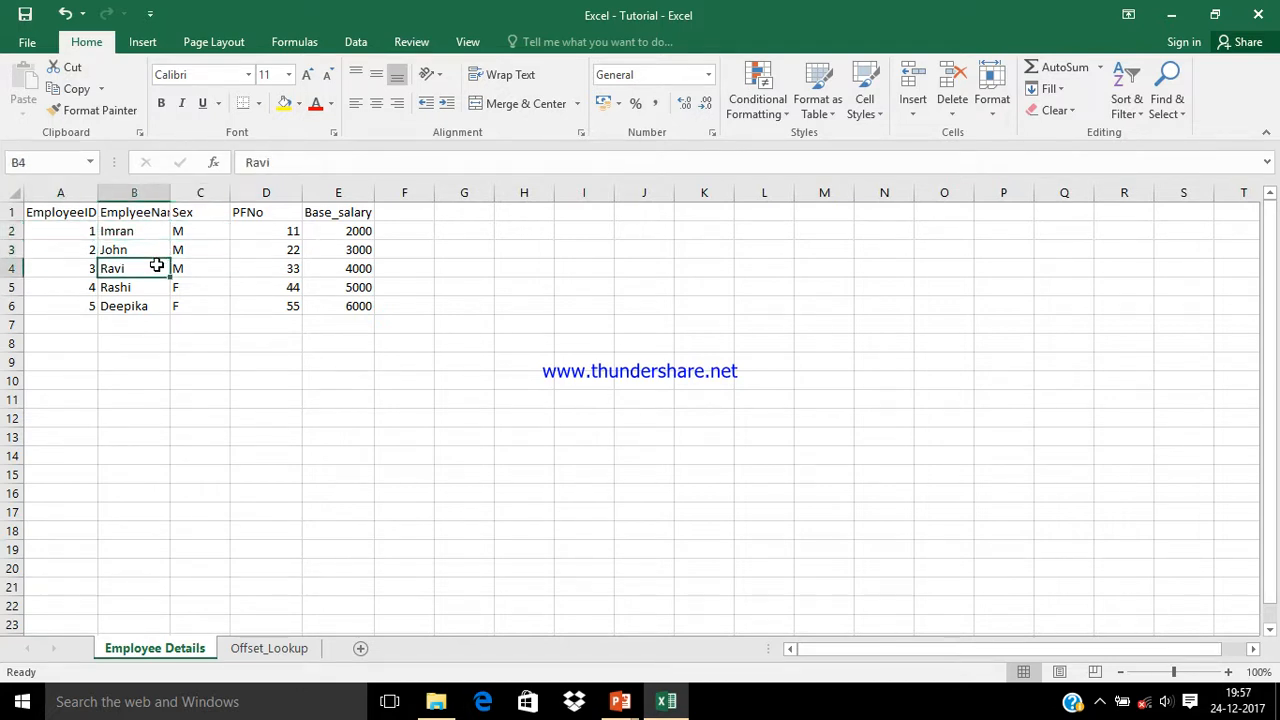
{"action": "left_click", "coordinate": [260, 648]}
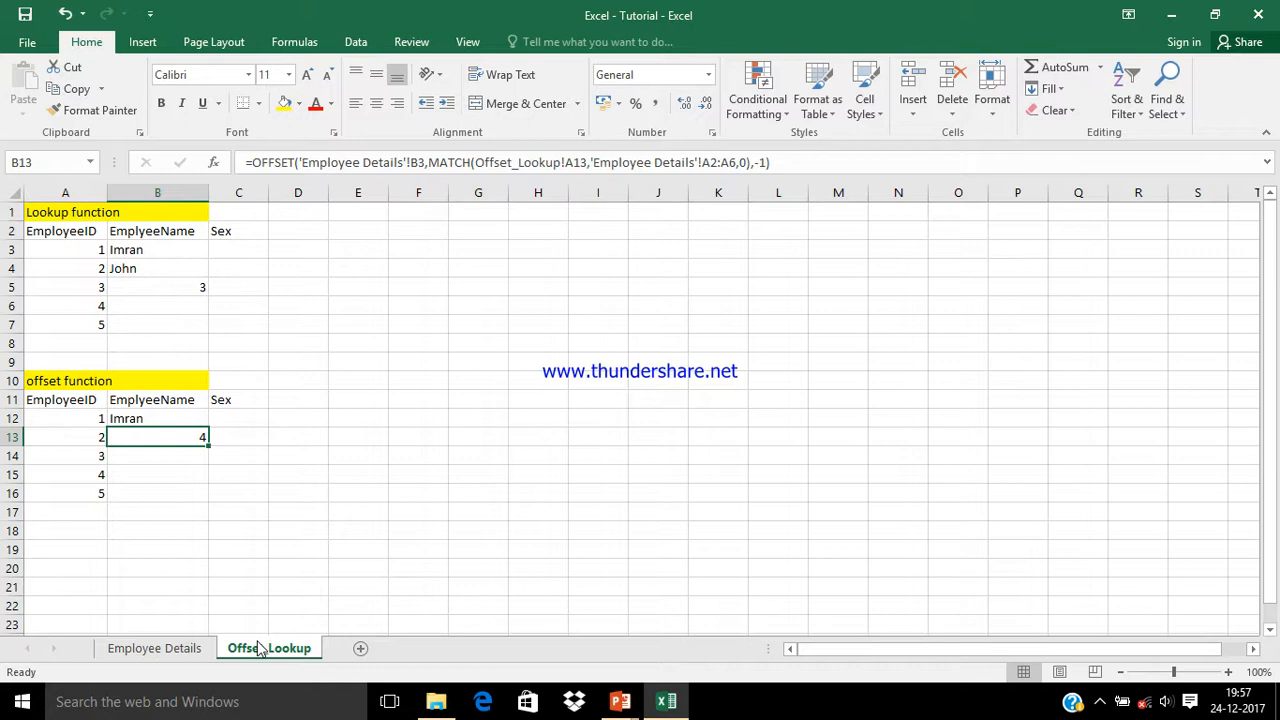
{"action": "left_click", "coordinate": [1099, 708]}
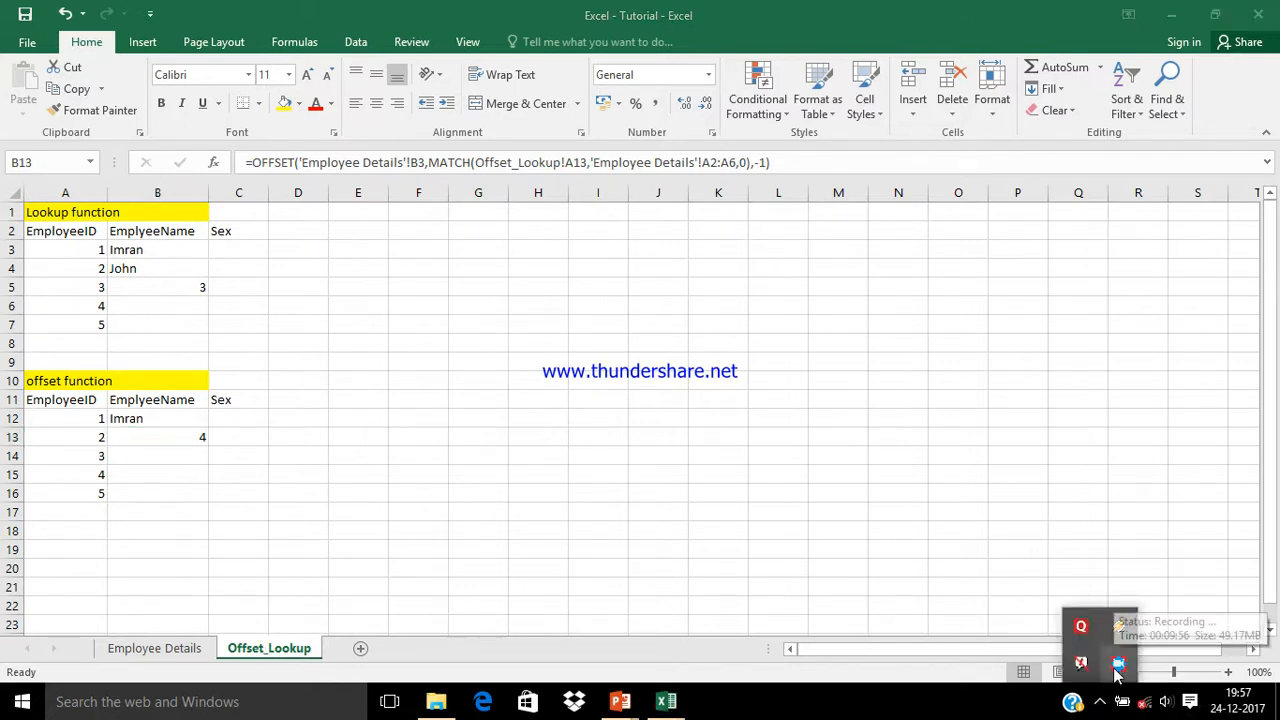
{"action": "left_click", "coordinate": [1118, 665]}
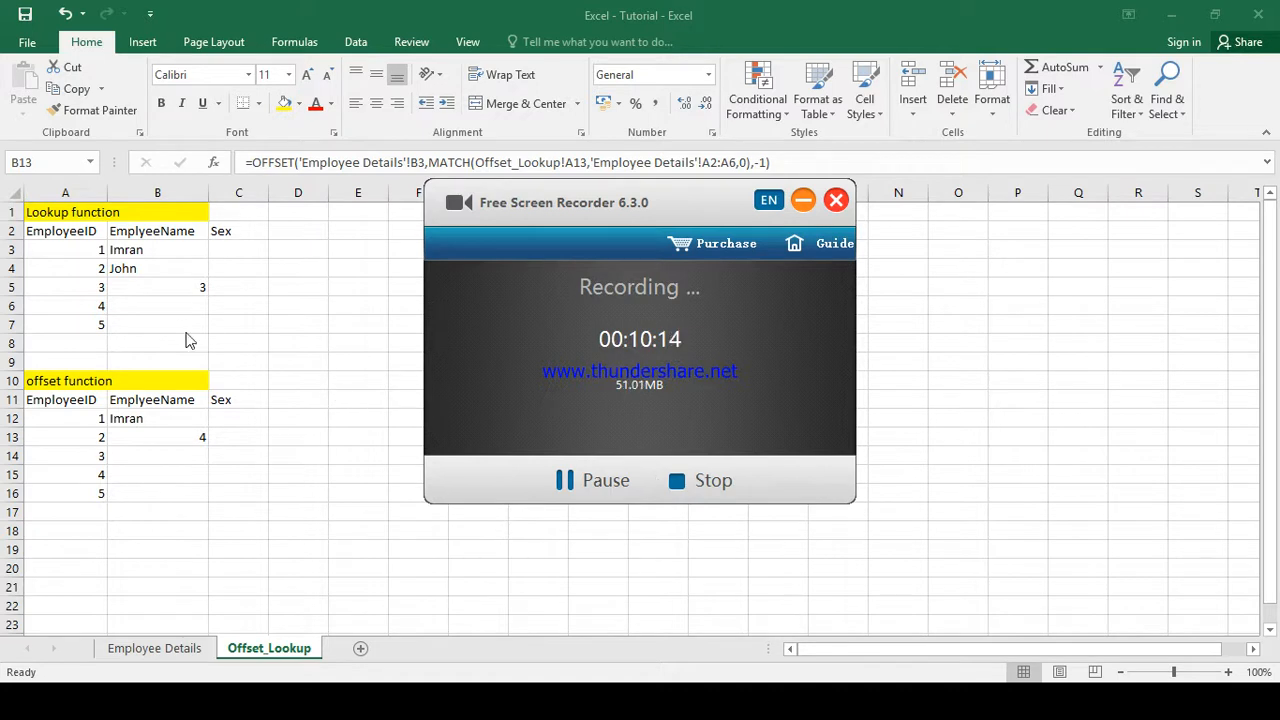
{"action": "left_click", "coordinate": [70, 227]}
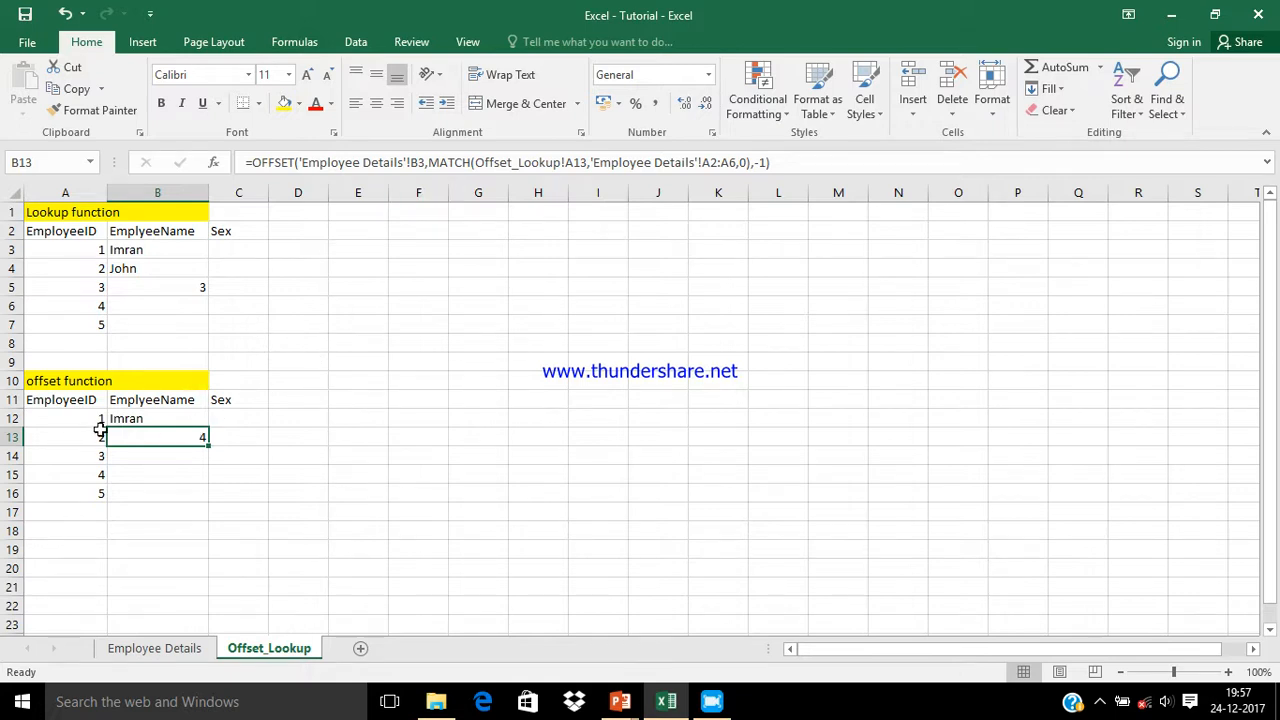
Examine the column order on the Employee Details sheet, from the EmployeeID and name columns through Sex and PFNo
{"action": "left_click", "coordinate": [177, 649]}
{"action": "left_click", "coordinate": [152, 213]}
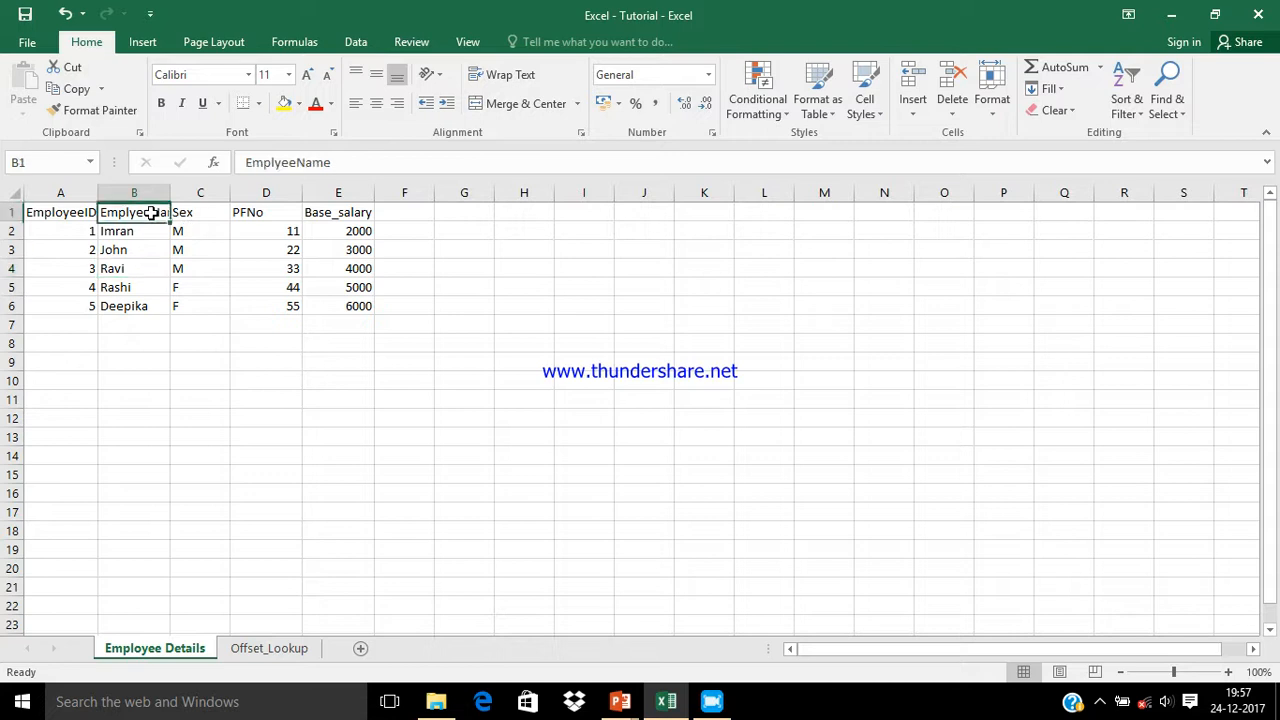
{"action": "key", "text": "Left"}
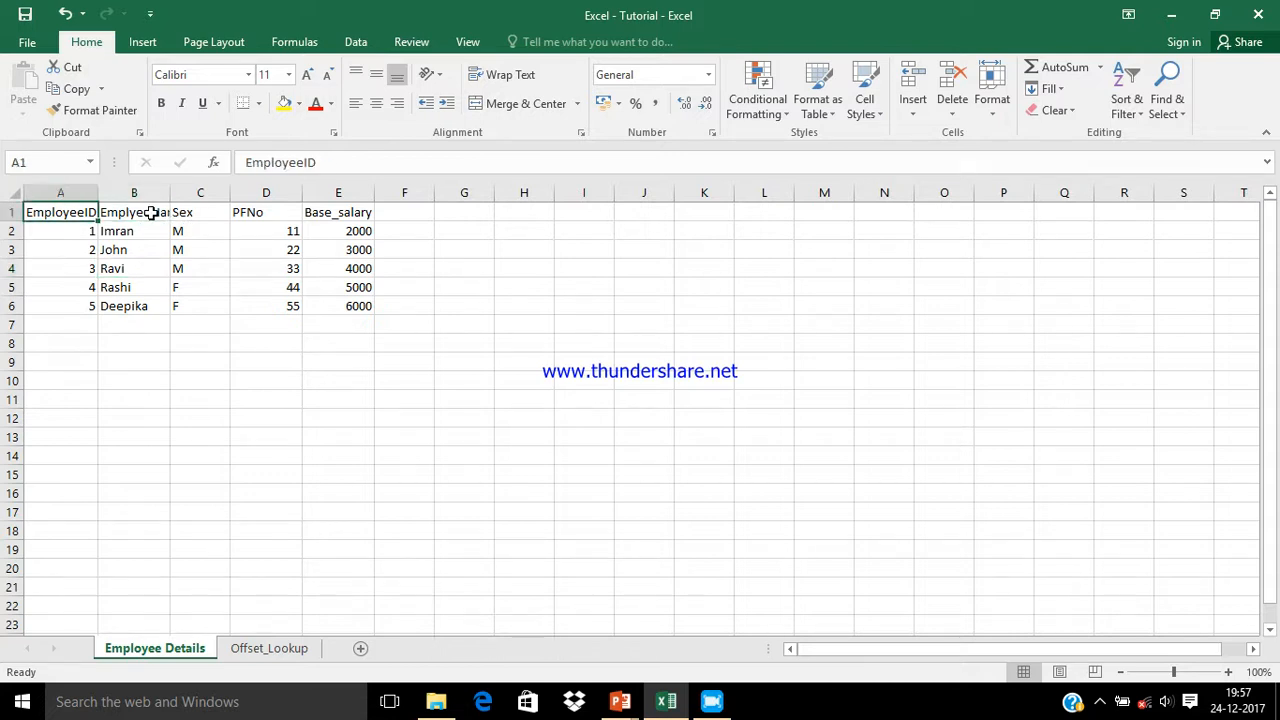
{"action": "key", "text": "shift+Right"}
{"action": "key", "text": "shift+Right"}
{"action": "key", "text": "Down"}
{"action": "key", "text": "Down"}
{"action": "key", "text": "Right"}
{"action": "key", "text": "Right"}
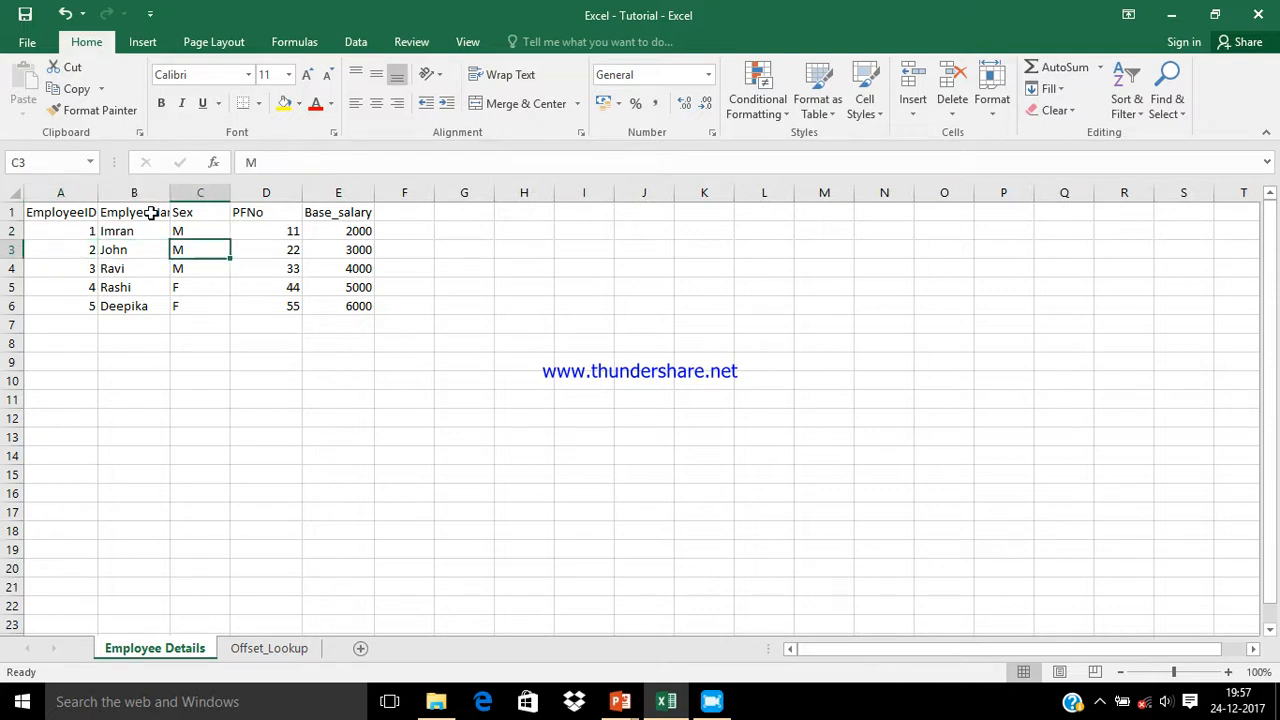
{"action": "key", "text": "Up"}
{"action": "key", "text": "Right"}
{"action": "key", "text": "Right"}
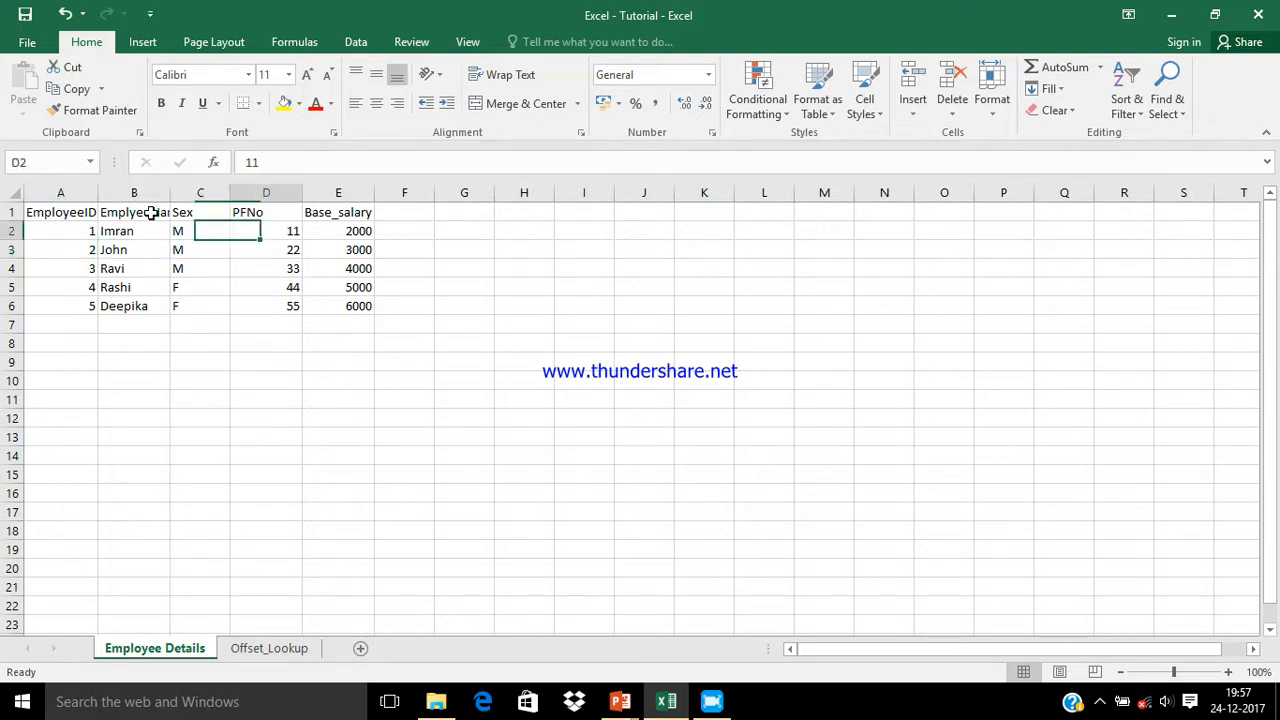
{"action": "key", "text": "Up"}
{"action": "key", "text": "Left"}
{"action": "key", "text": "Left"}
{"action": "key", "text": "Left"}
{"action": "key", "text": "Left"}
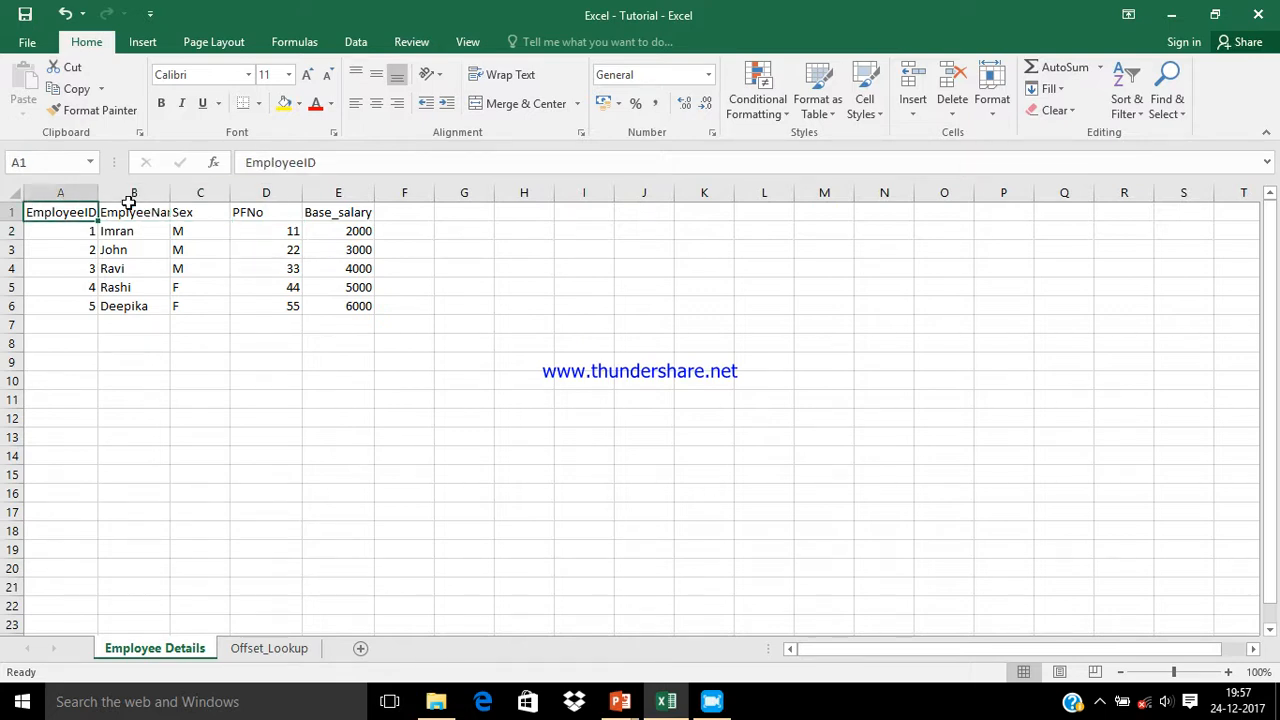
Insert a new column before EmployeeID on the Employee Details sheet and enter the header FatherName in A1
{"action": "left_click", "coordinate": [79, 193]}
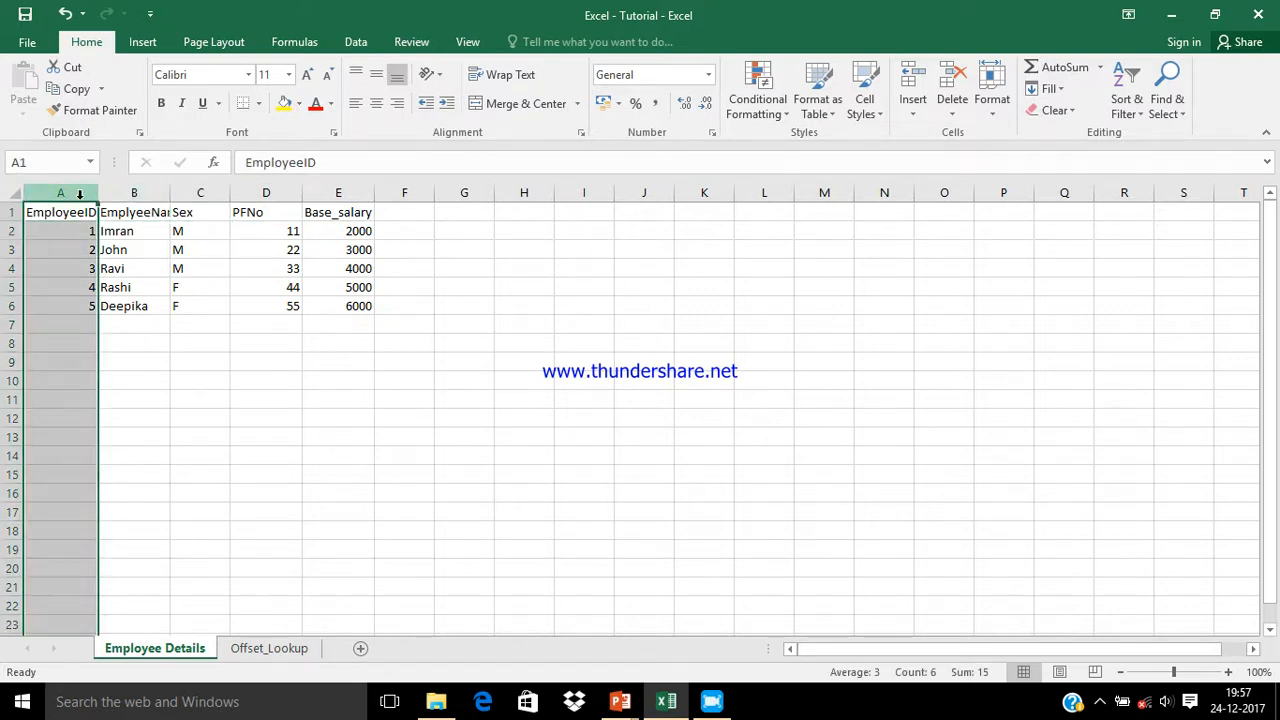
{"action": "right_click", "coordinate": [79, 195]}
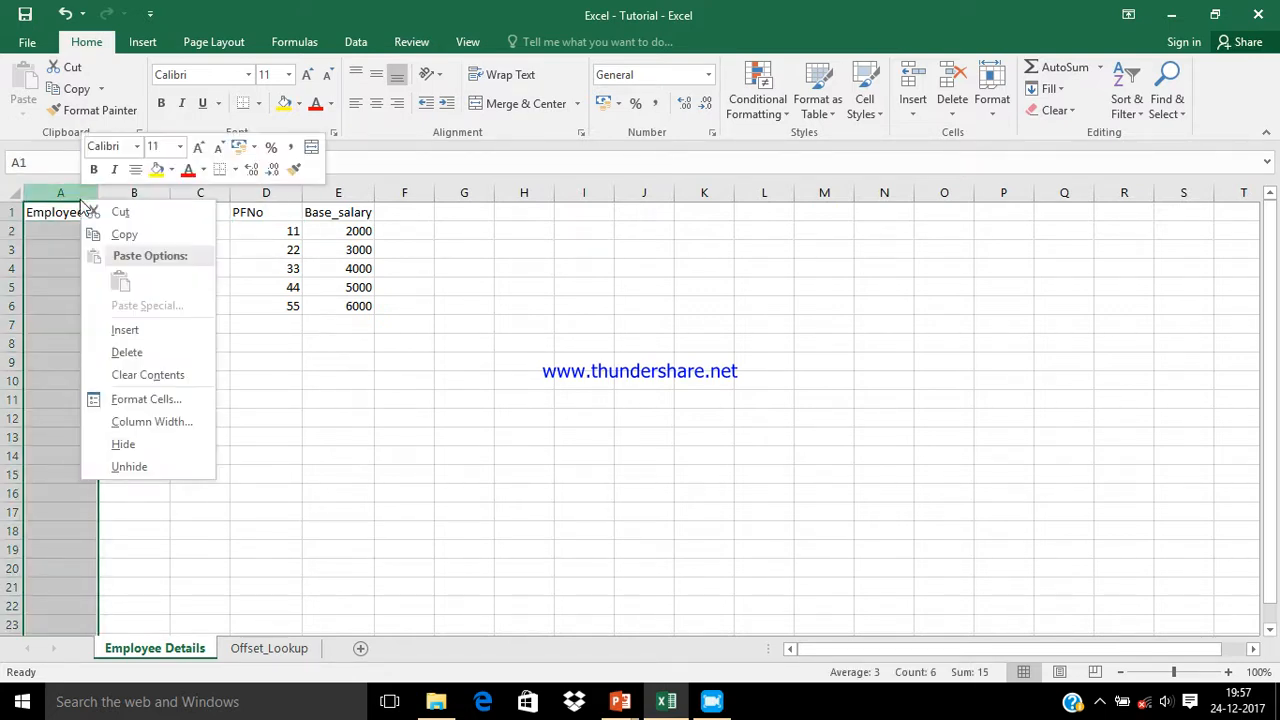
{"action": "left_click", "coordinate": [120, 332]}
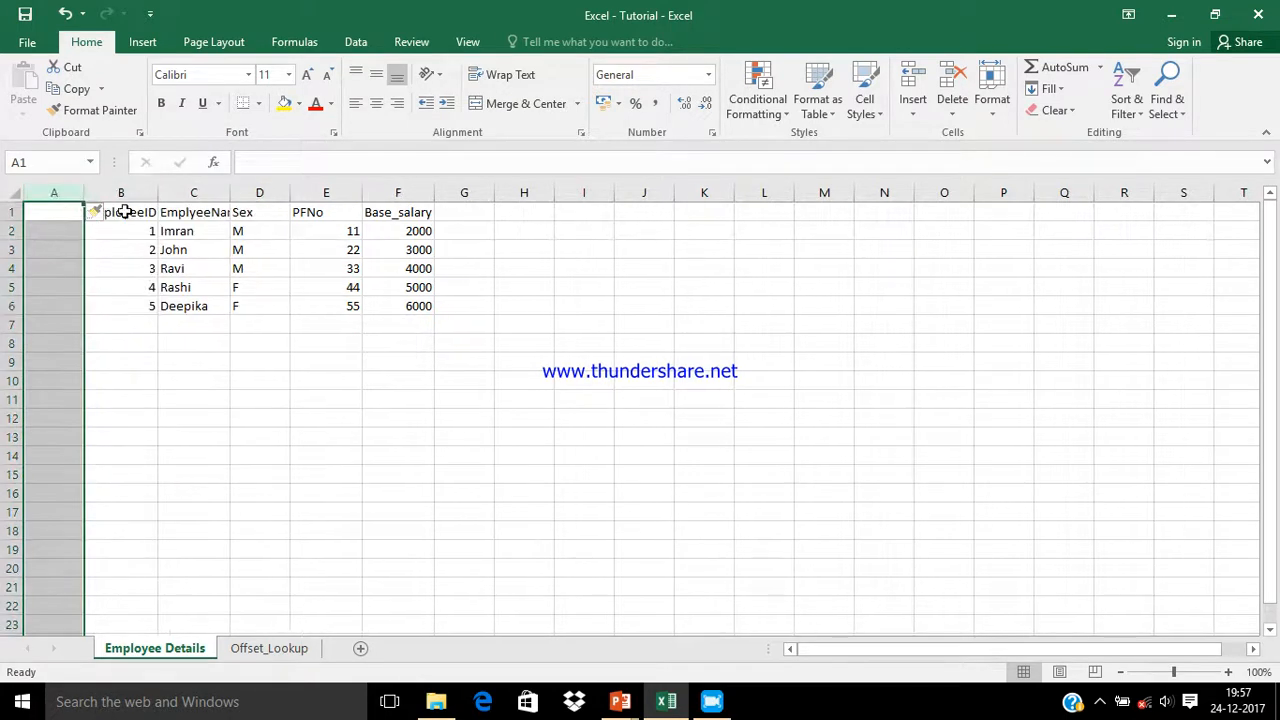
{"action": "left_click", "coordinate": [165, 212]}
{"action": "left_click", "coordinate": [64, 212]}
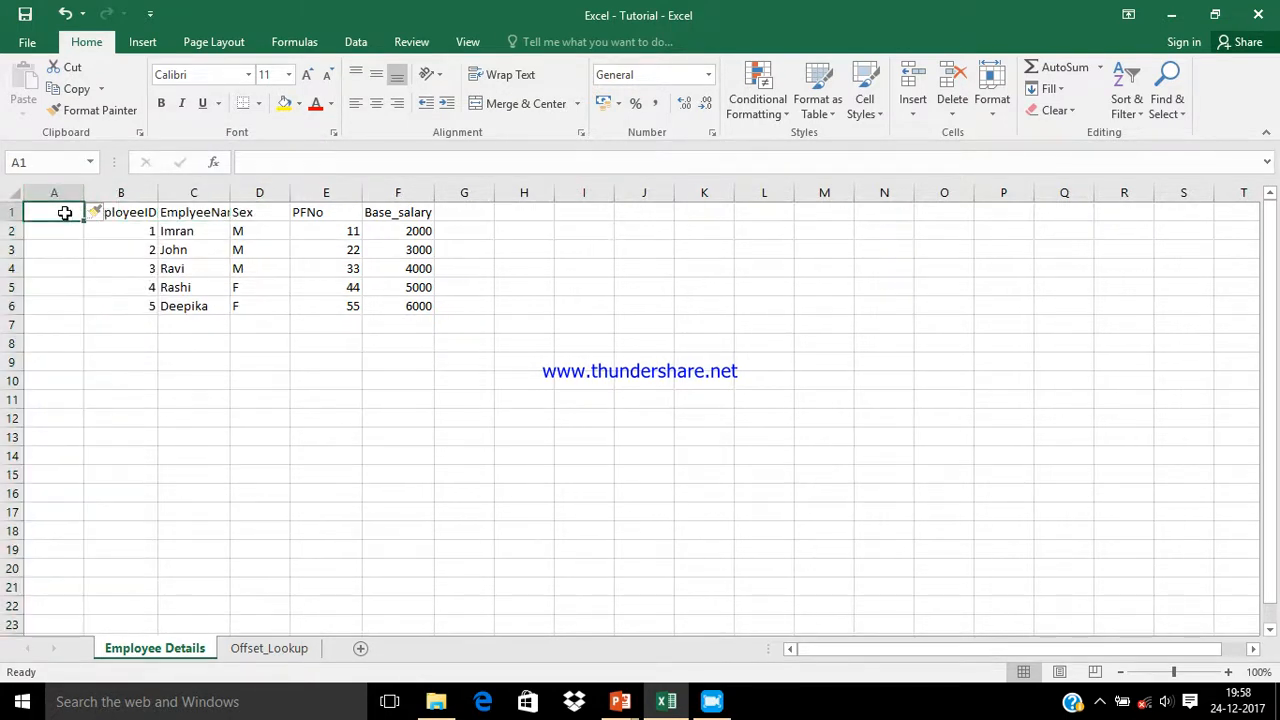
{"action": "type", "text": "Fath4er"}
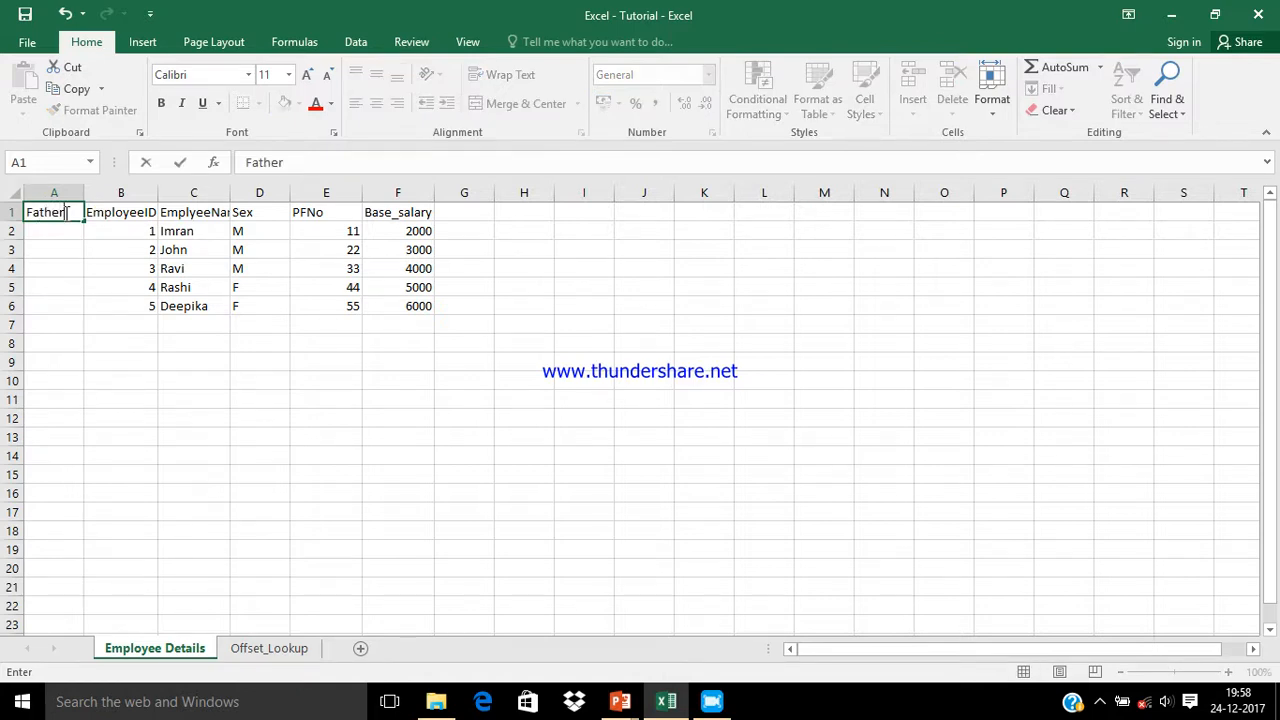
{"action": "type", "text": "Name"}
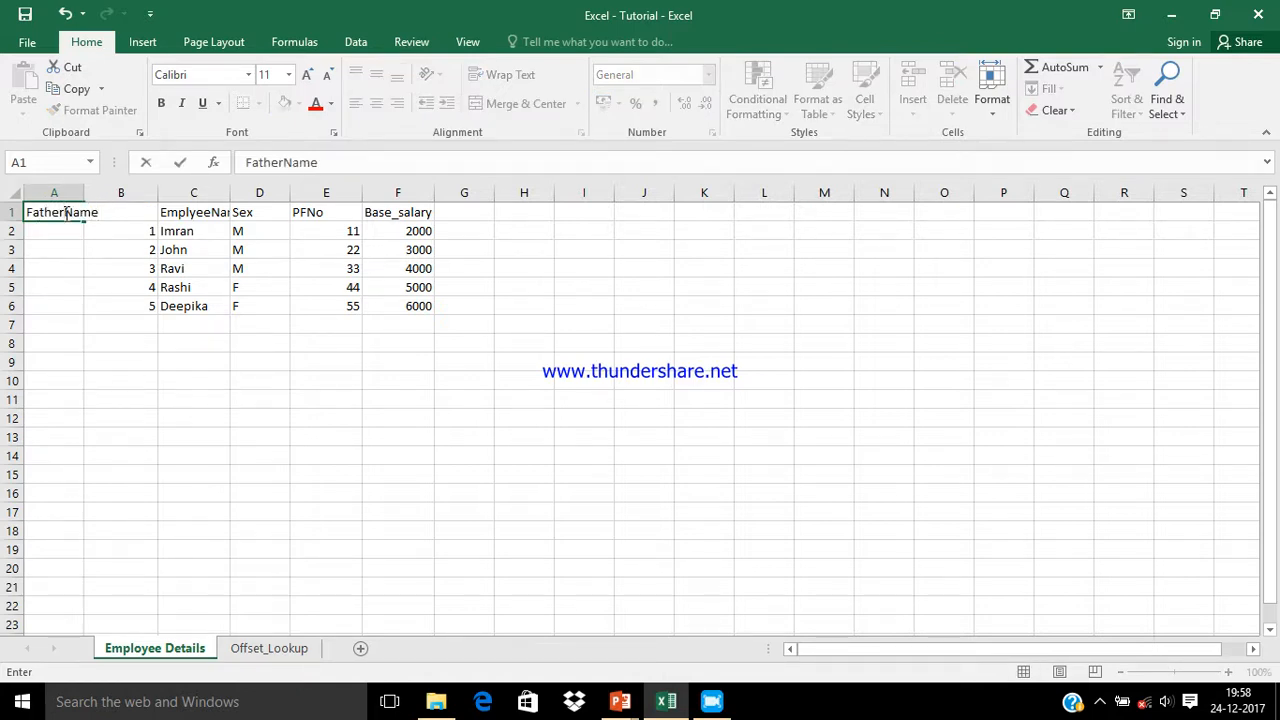
{"action": "key", "text": "Return"}
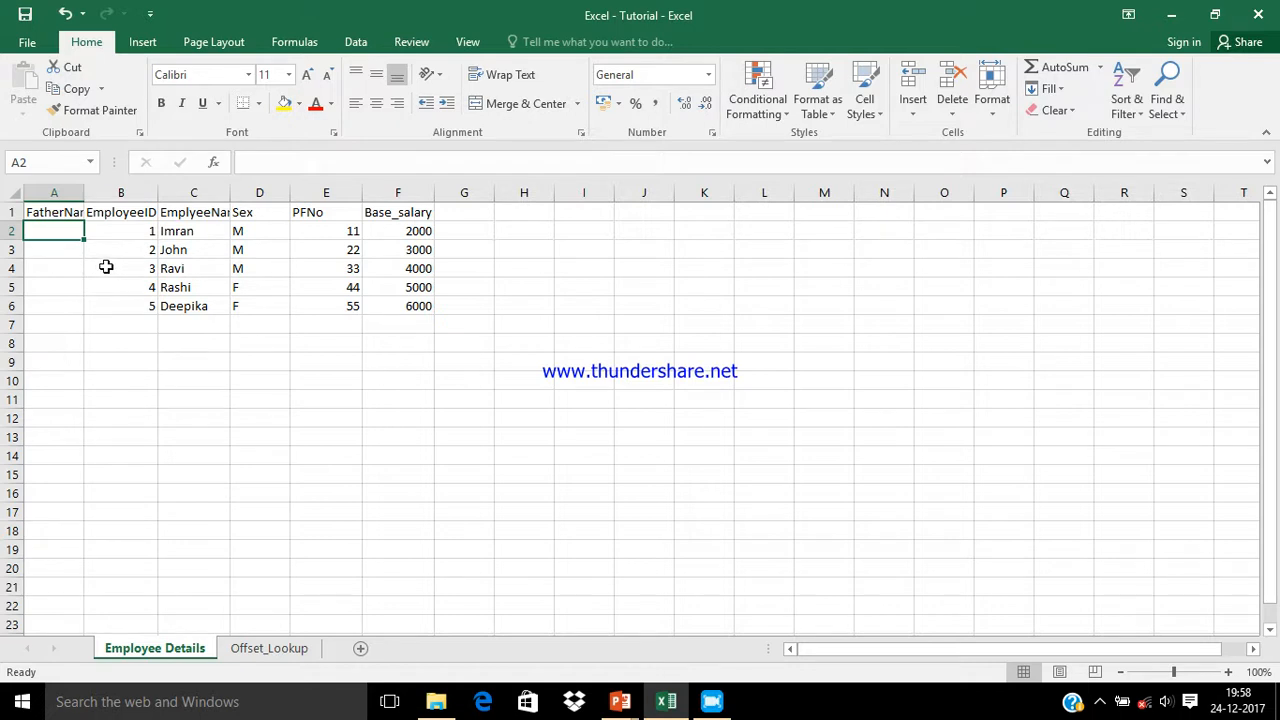
Review the shifted ID and name columns, and check the B13 OFFSET formula's references on the Offset_Lookup sheet
{"action": "left_click", "coordinate": [145, 226]}
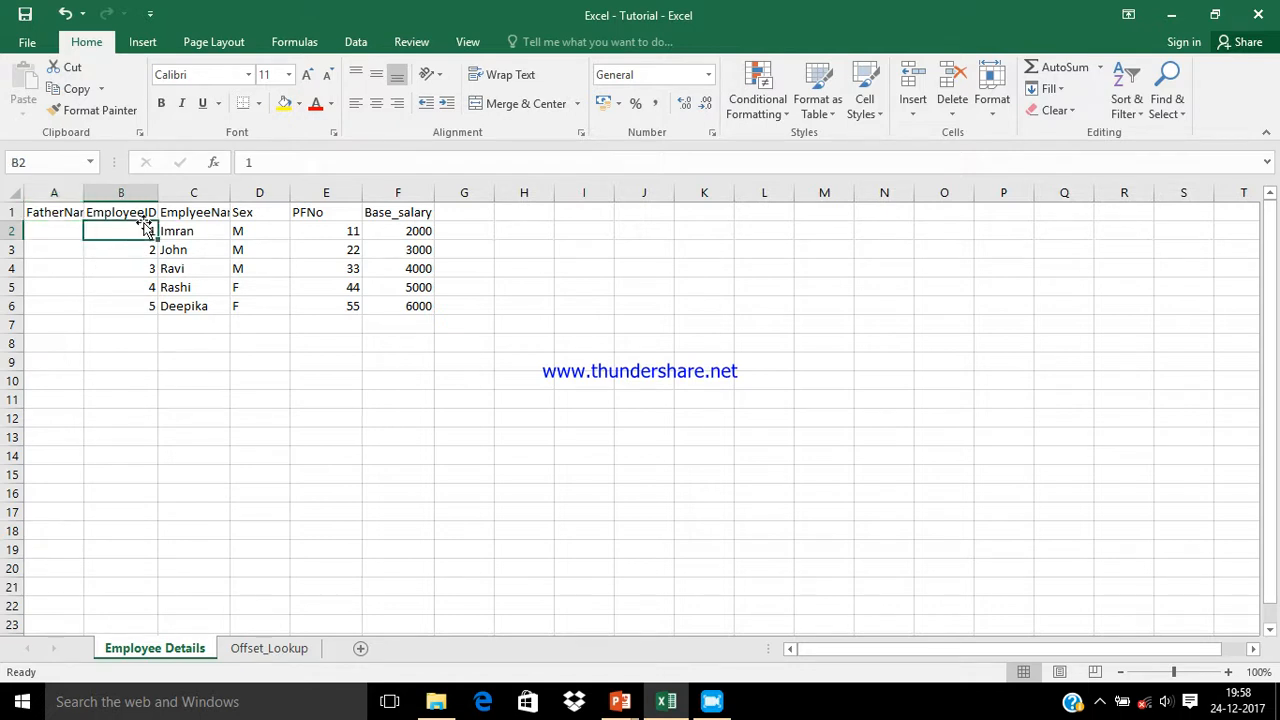
{"action": "left_click", "coordinate": [203, 247]}
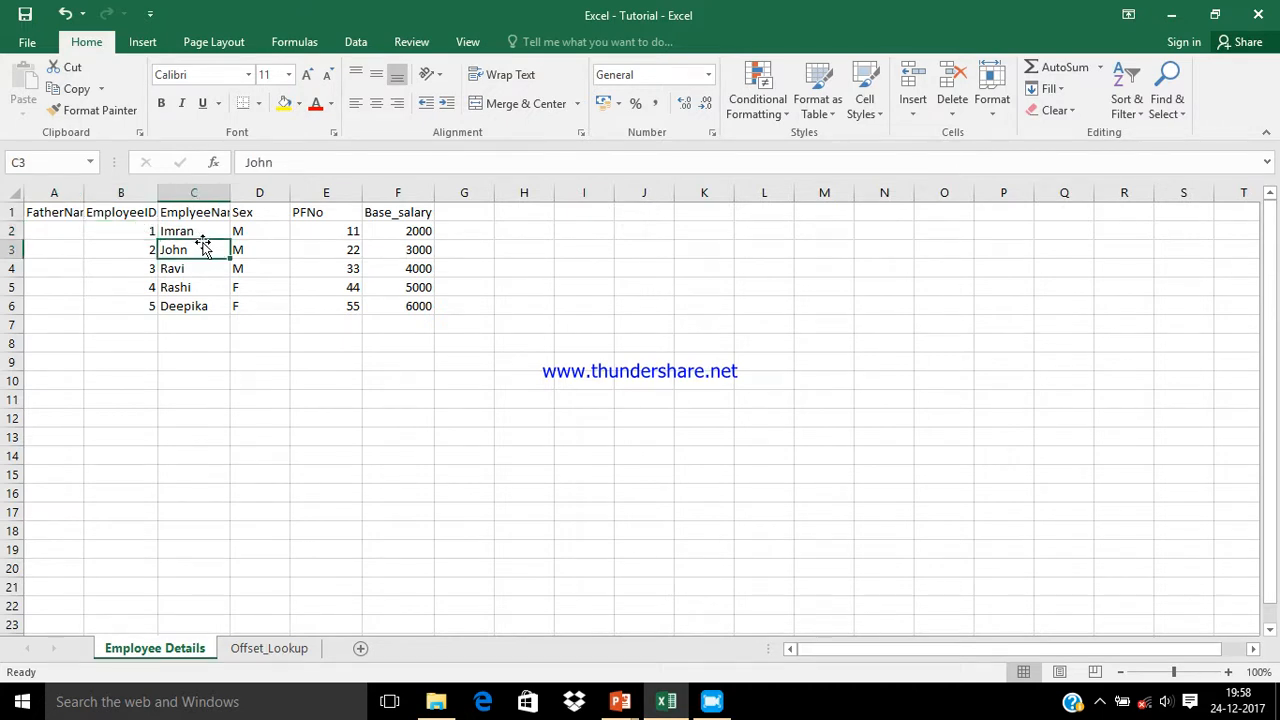
{"action": "left_click", "coordinate": [270, 648]}
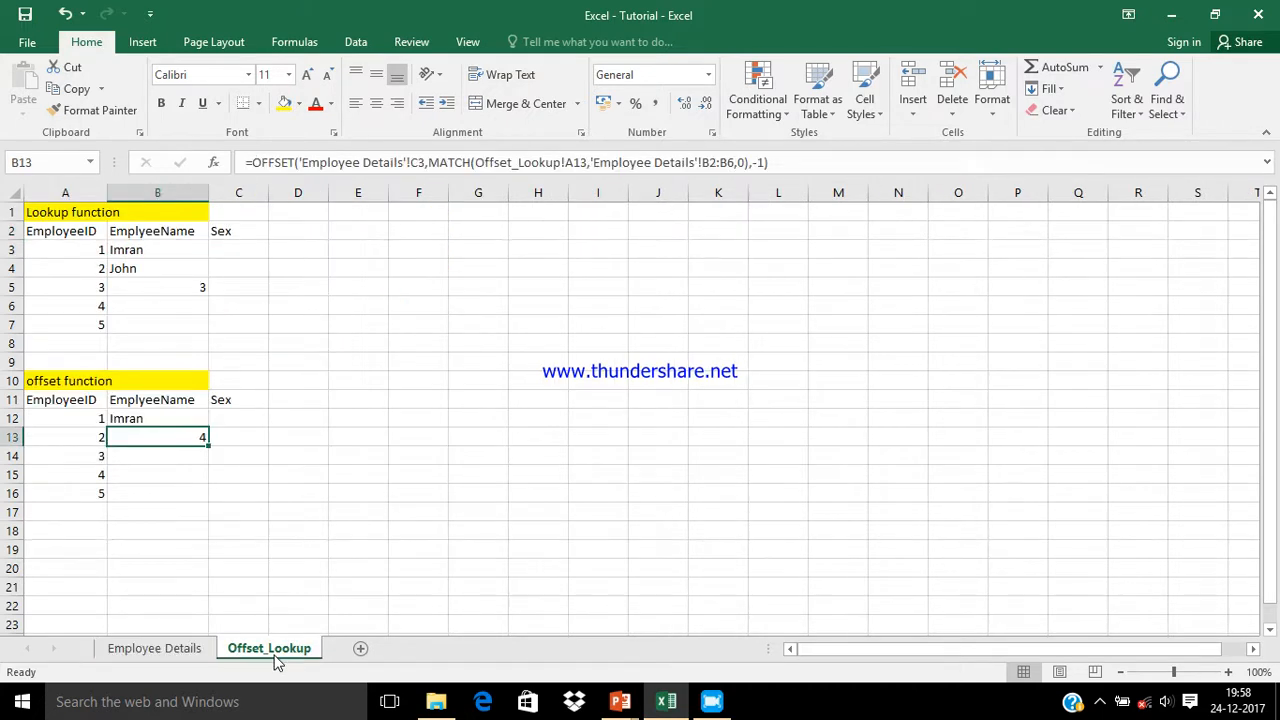
{"action": "left_click", "coordinate": [1102, 701]}
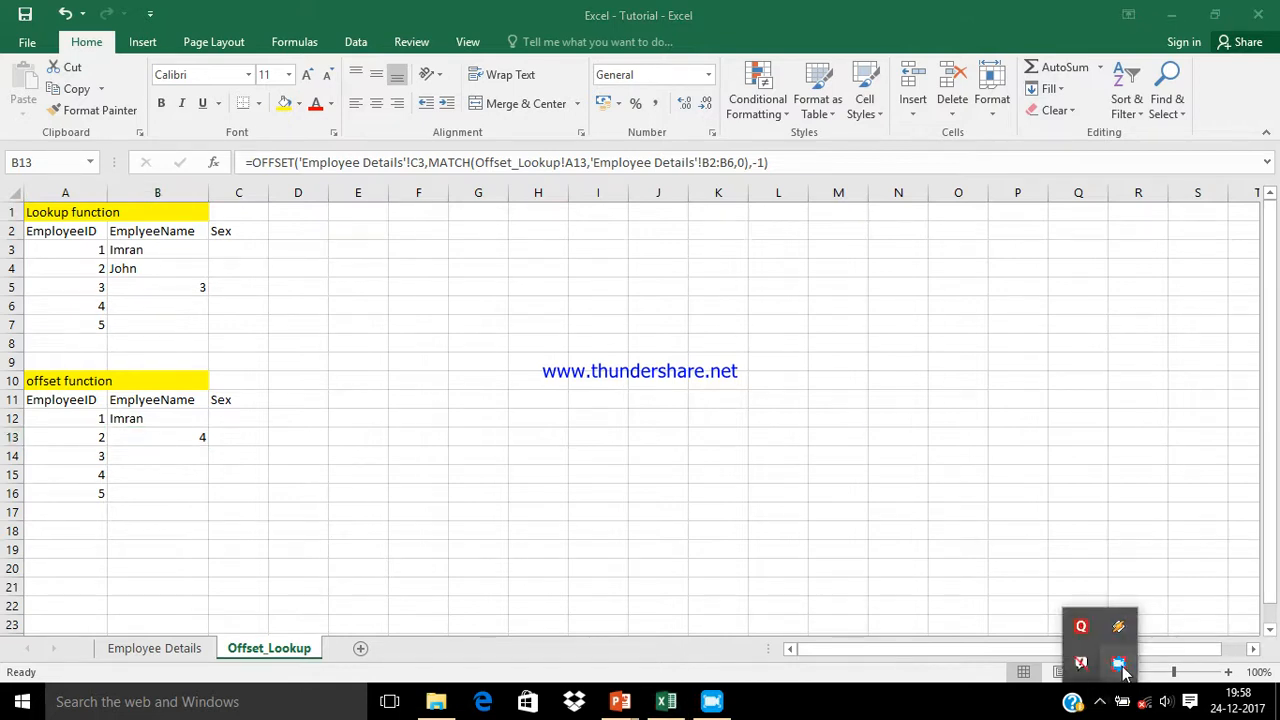
{"action": "left_click", "coordinate": [1119, 664]}
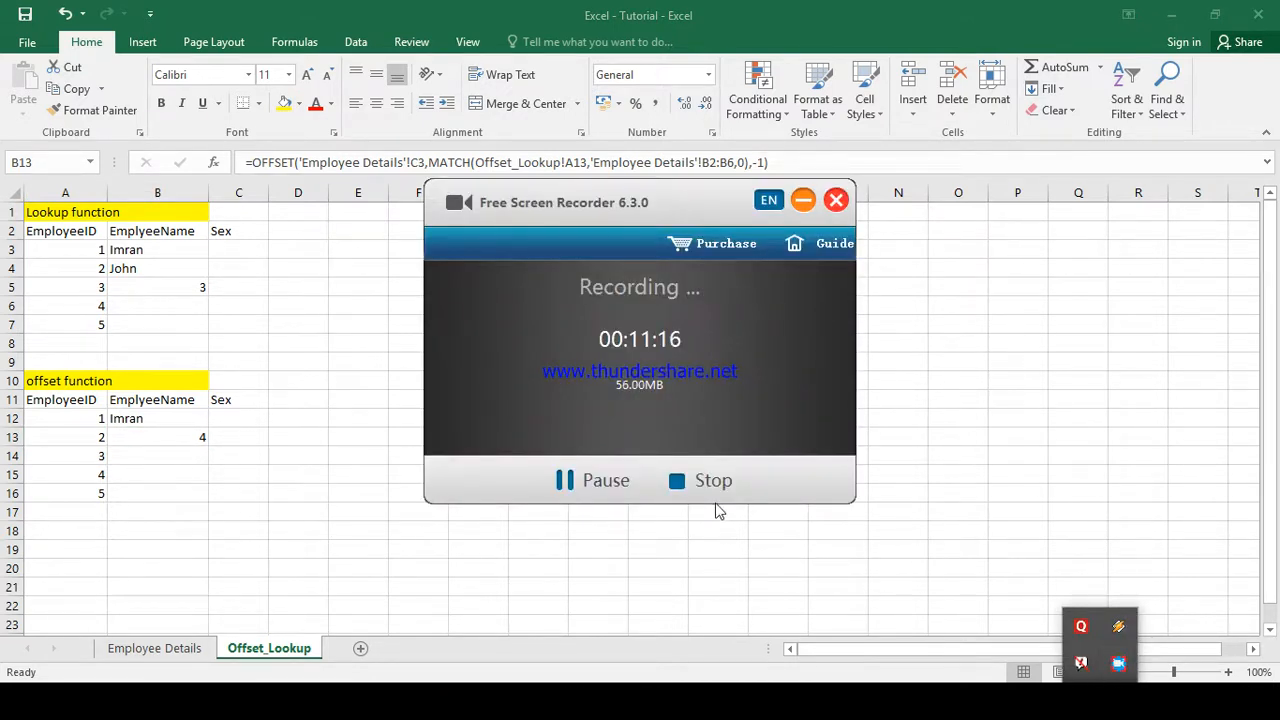